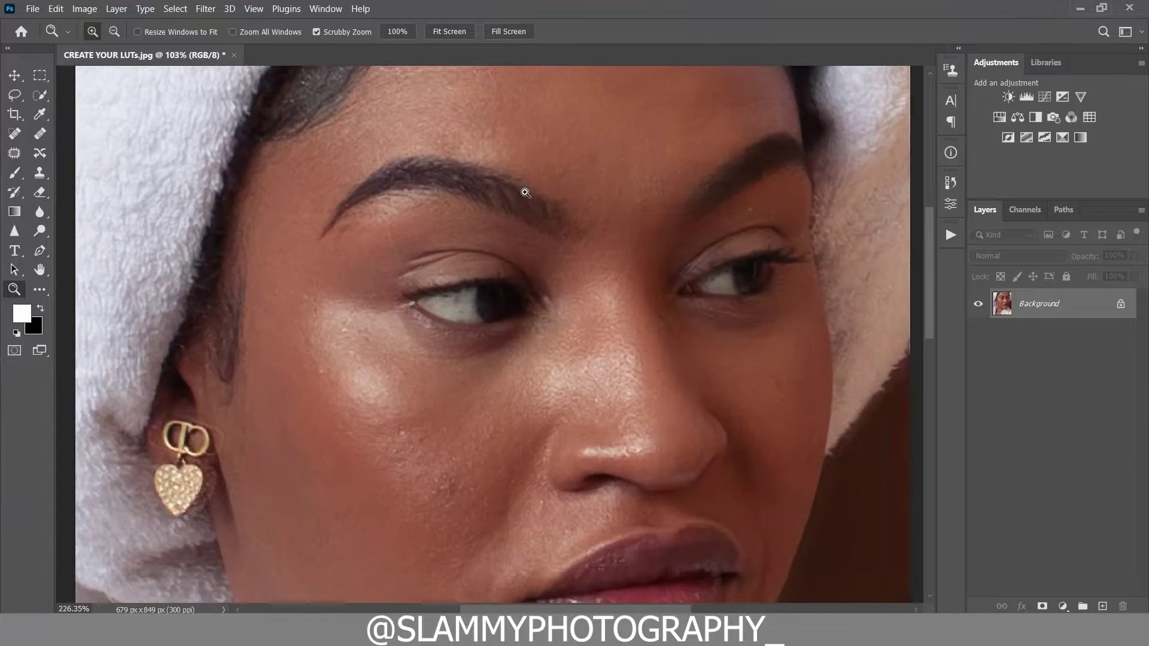
Add a Curves adjustment layer after the lookup-table export warns there are no adjustment layers
scroll(491, 378, down, 10)
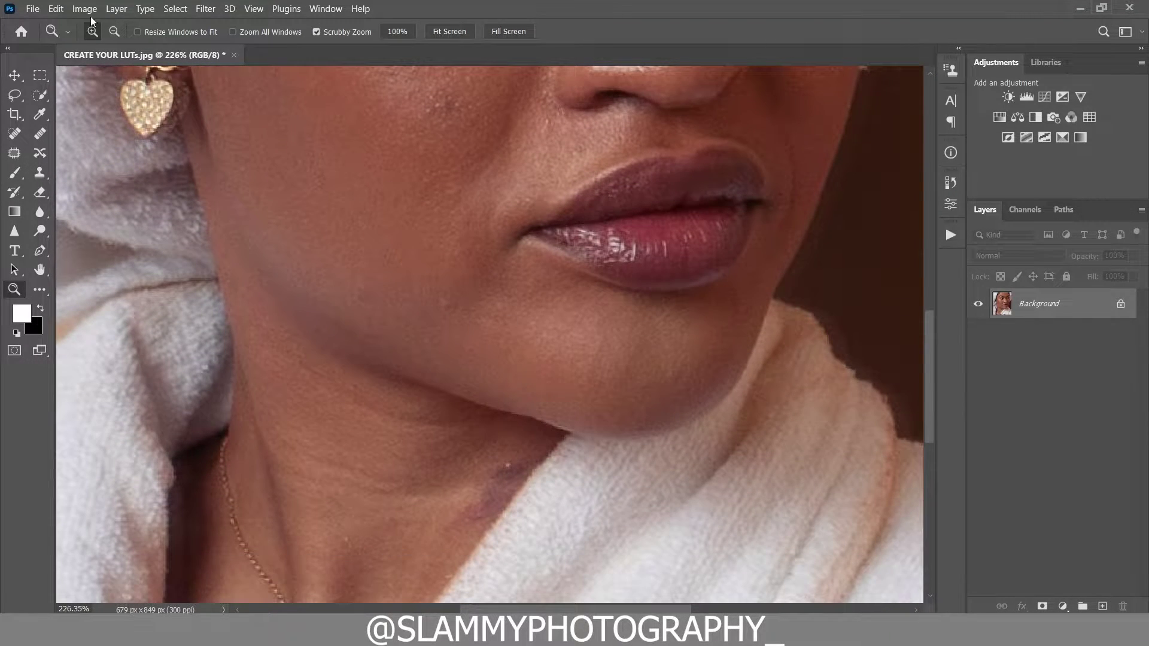
click(33, 9)
mouse_move(151, 232)
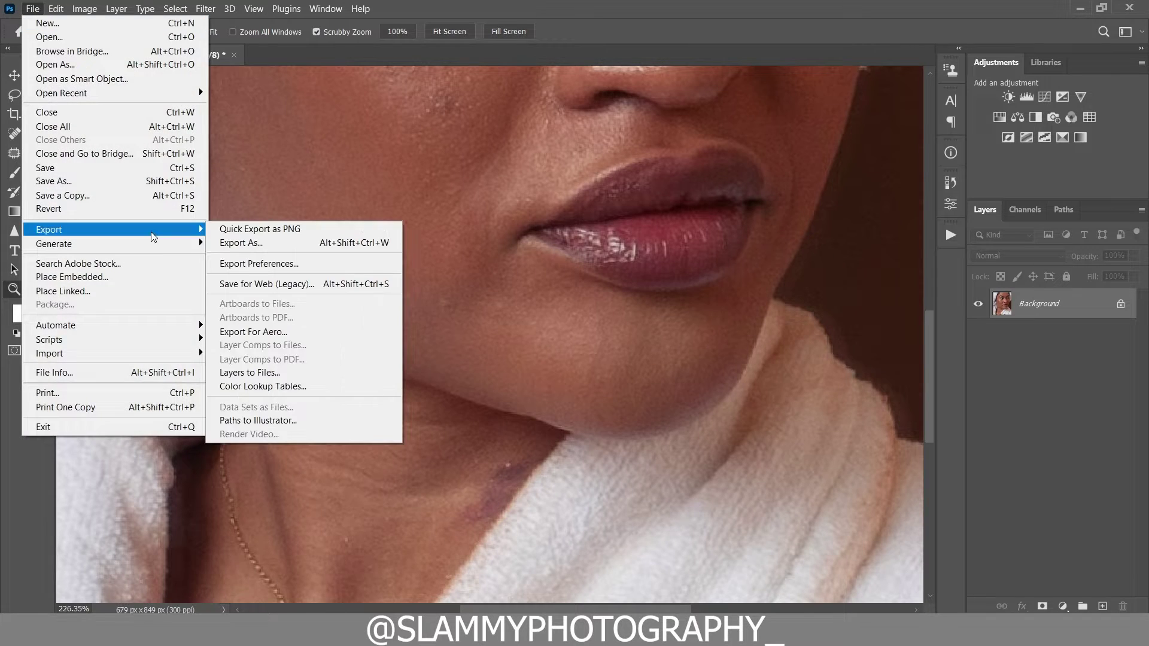
click(277, 386)
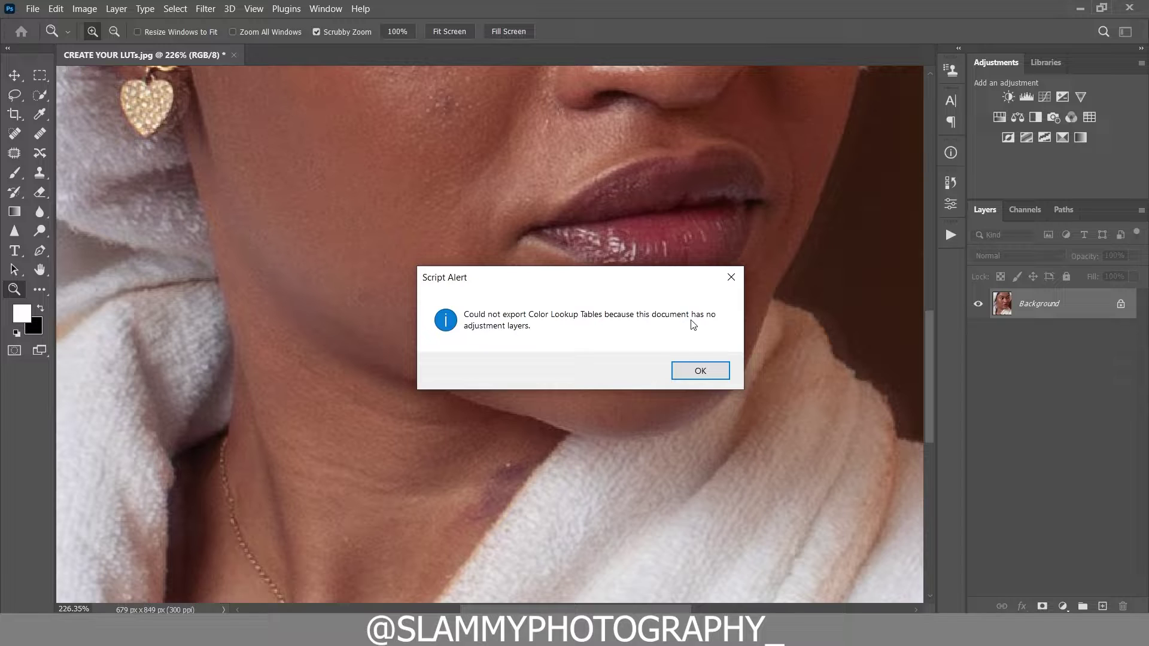
click(700, 372)
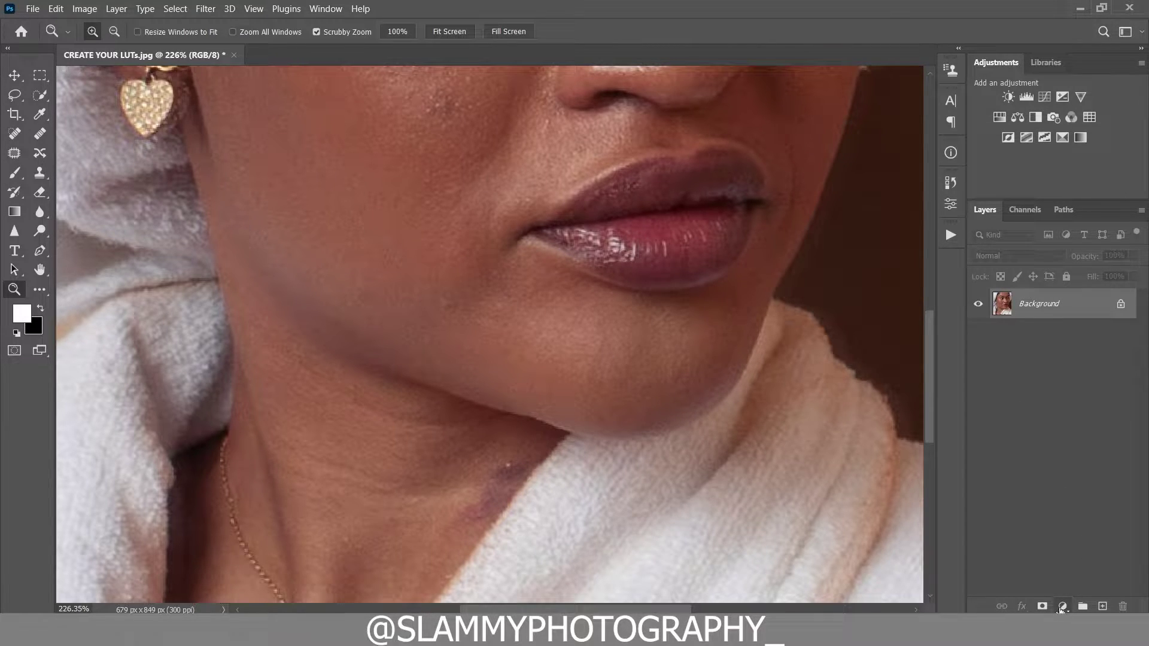
click(1062, 607)
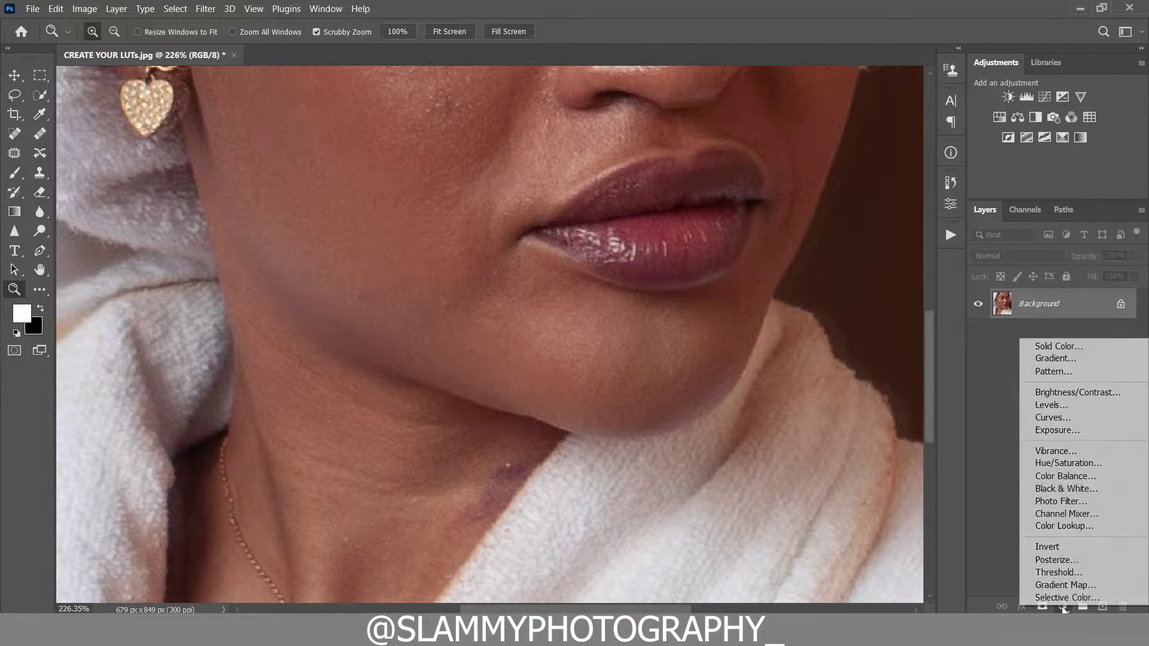
click(1076, 416)
click(914, 178)
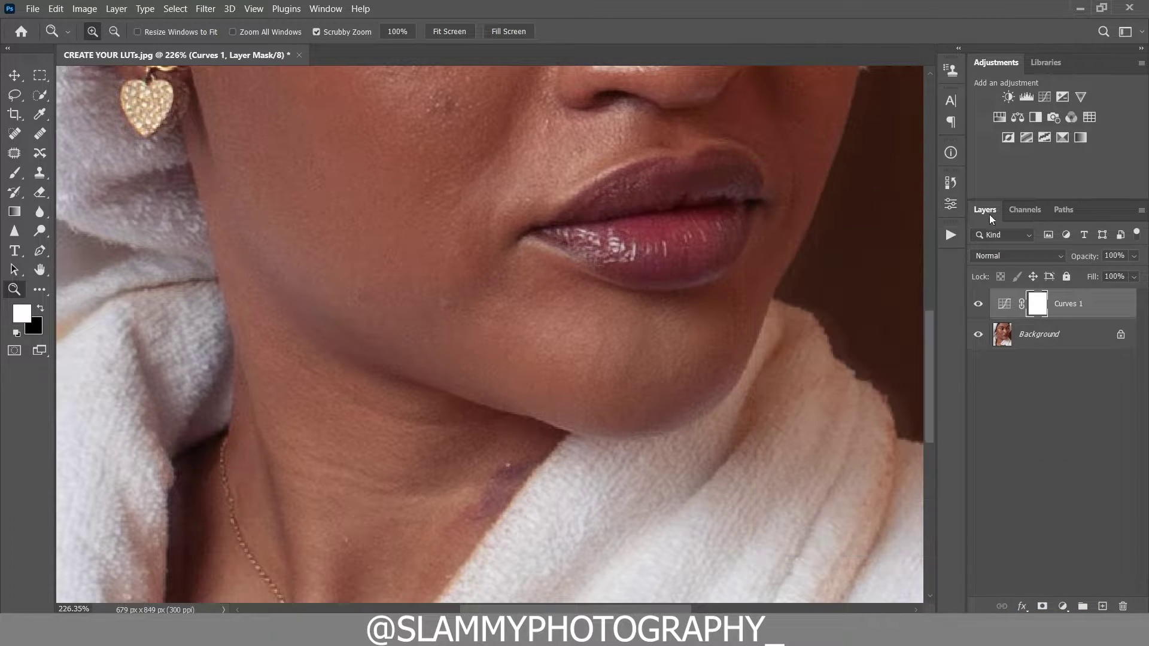
Export Color Lookup Tables with default settings as 'delete file' in the skincare folder
click(33, 10)
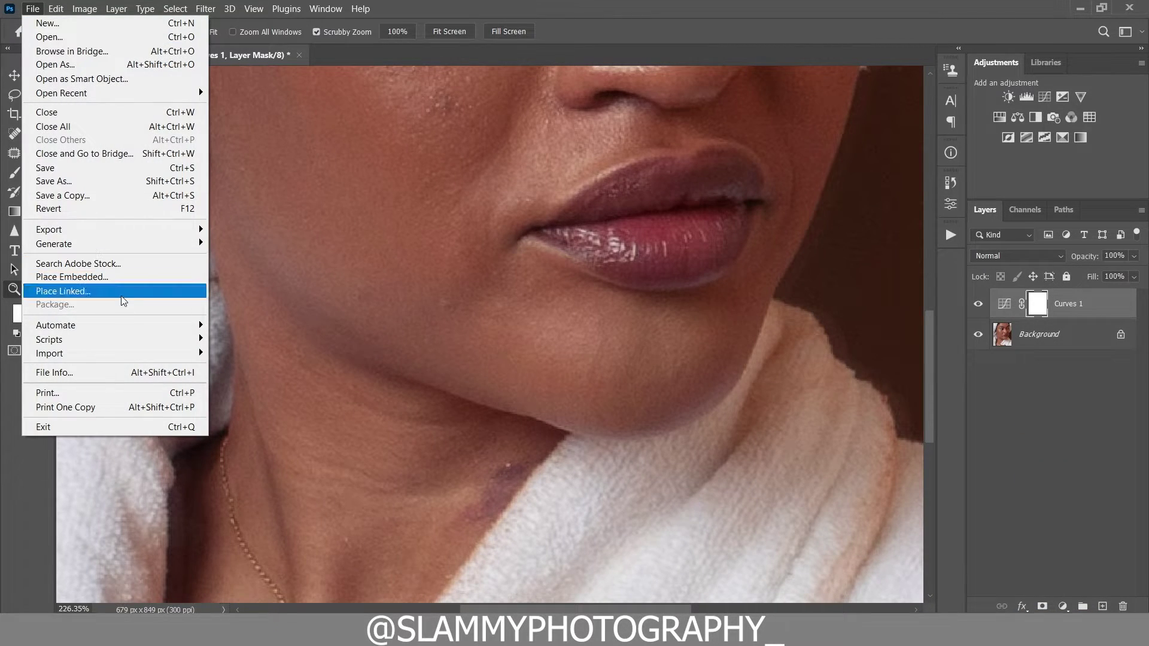
mouse_move(137, 235)
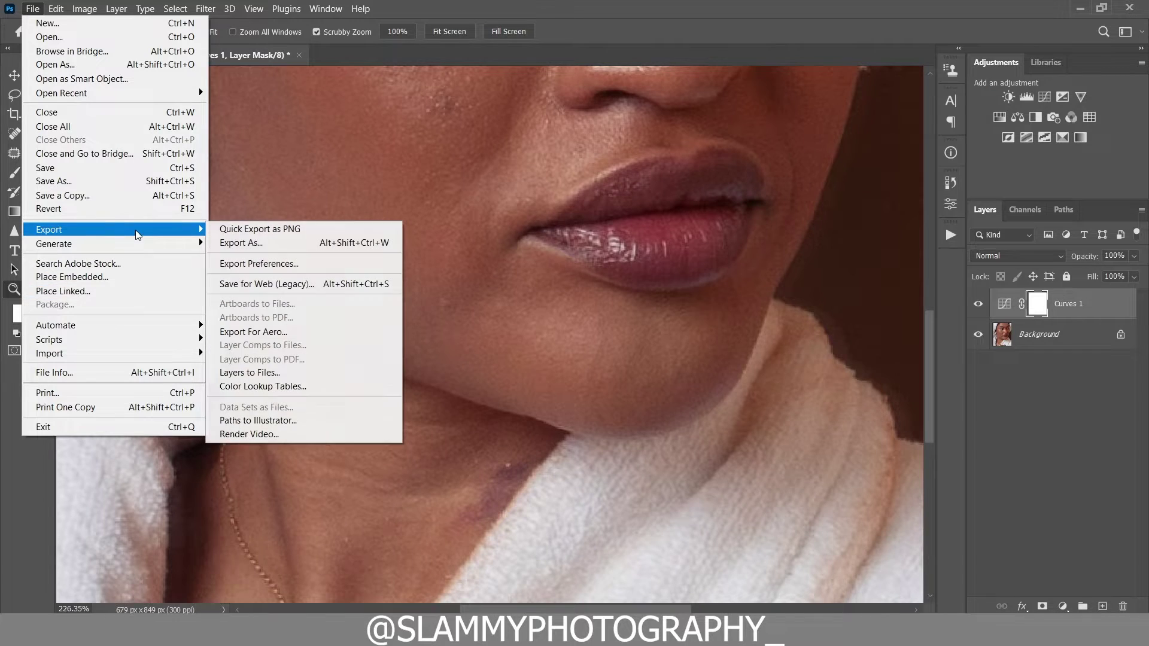
click(284, 386)
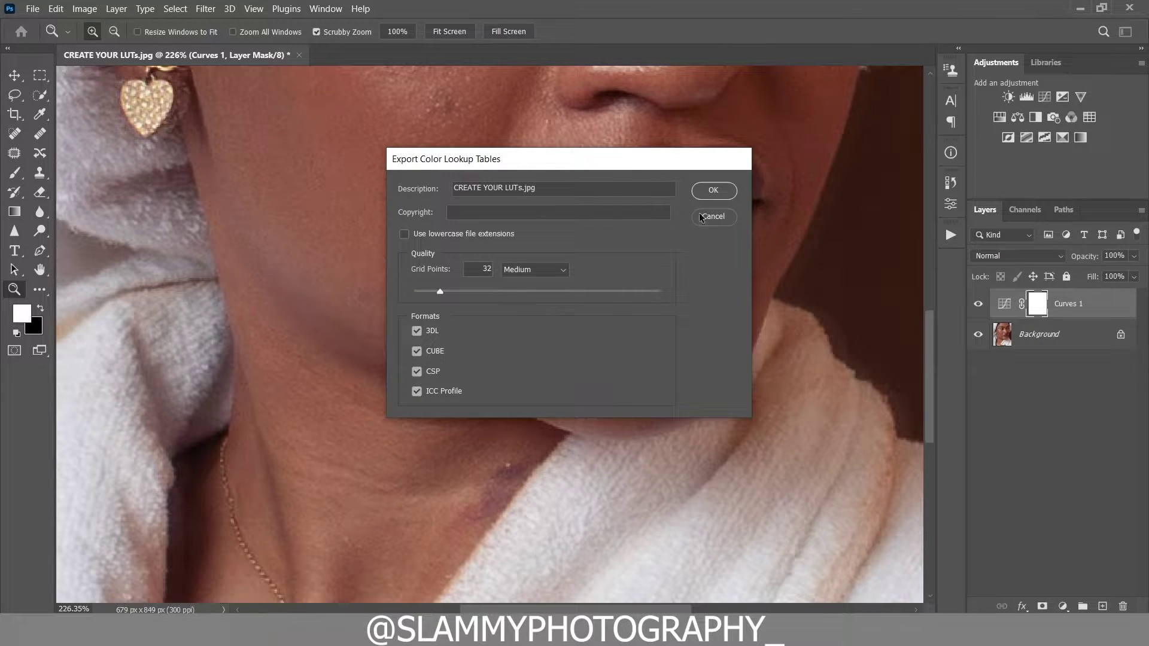
click(714, 191)
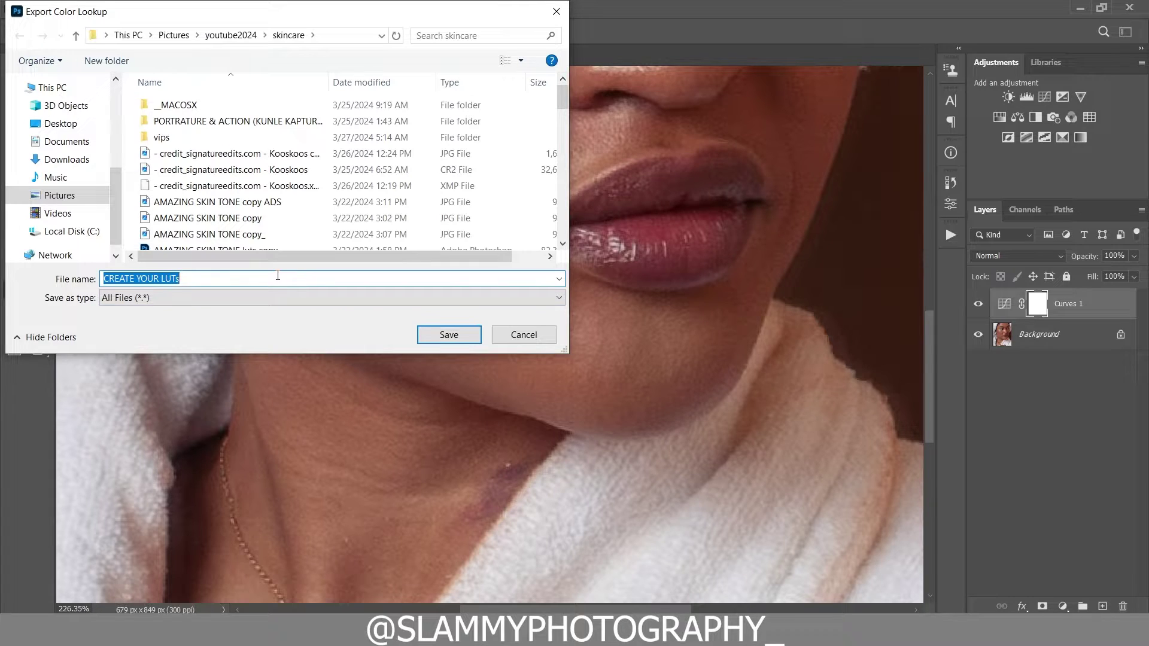
text(delete file)
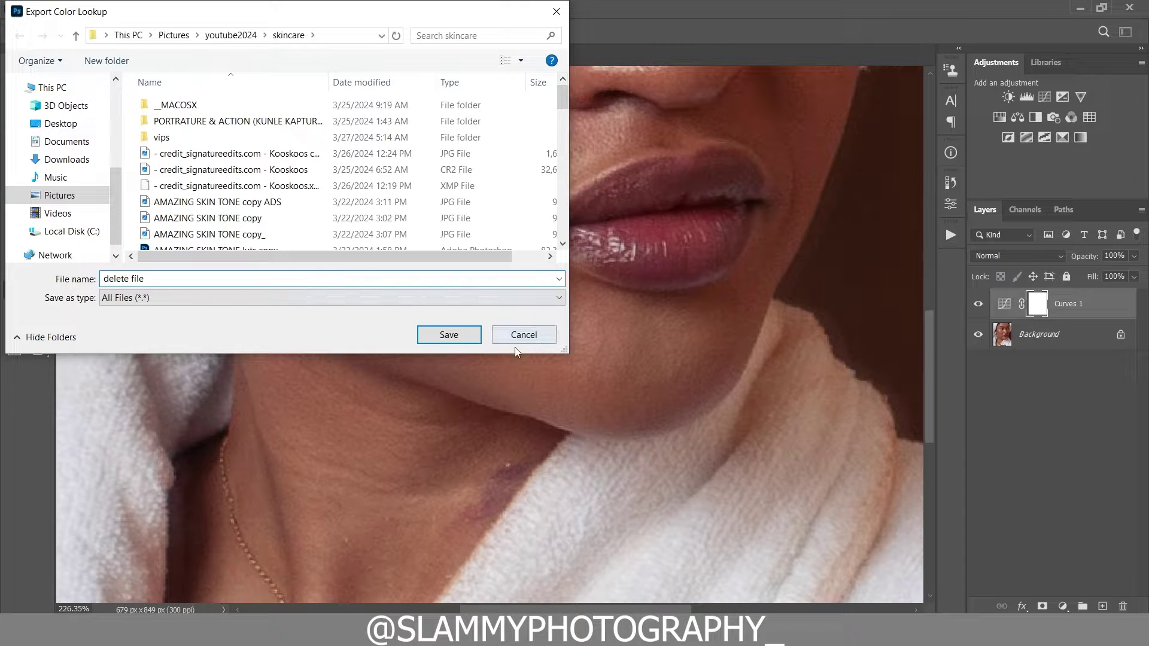
click(454, 338)
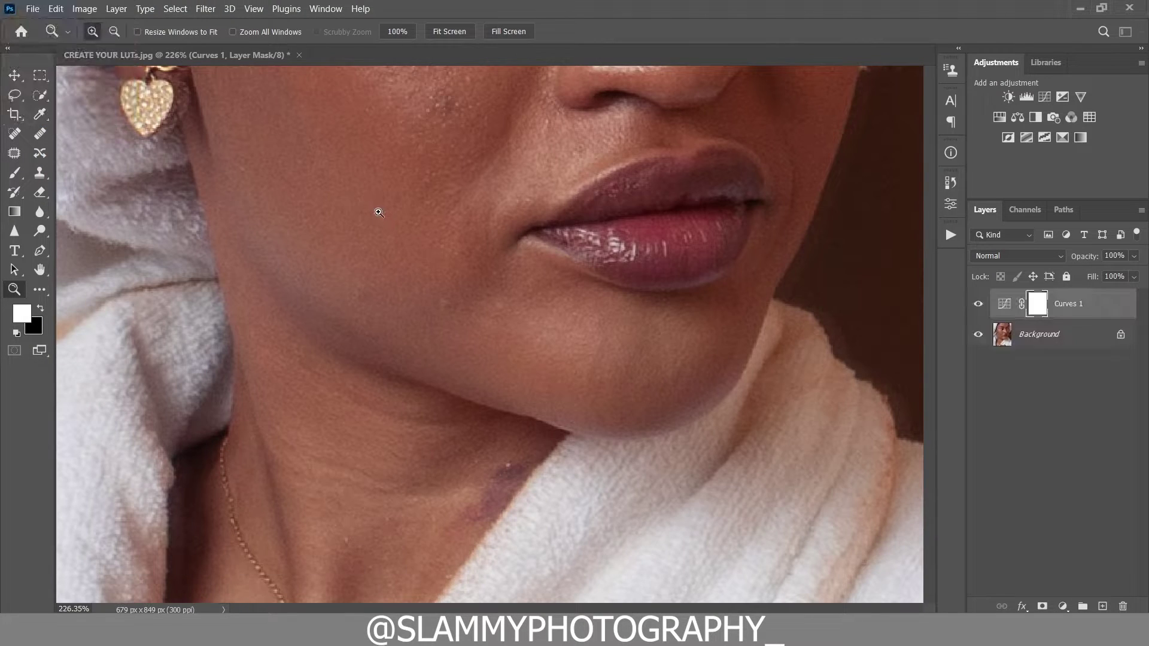
Drag the Curves 1 layer to the trash, leaving only the Background layer
scroll(541, 335, up, 3)
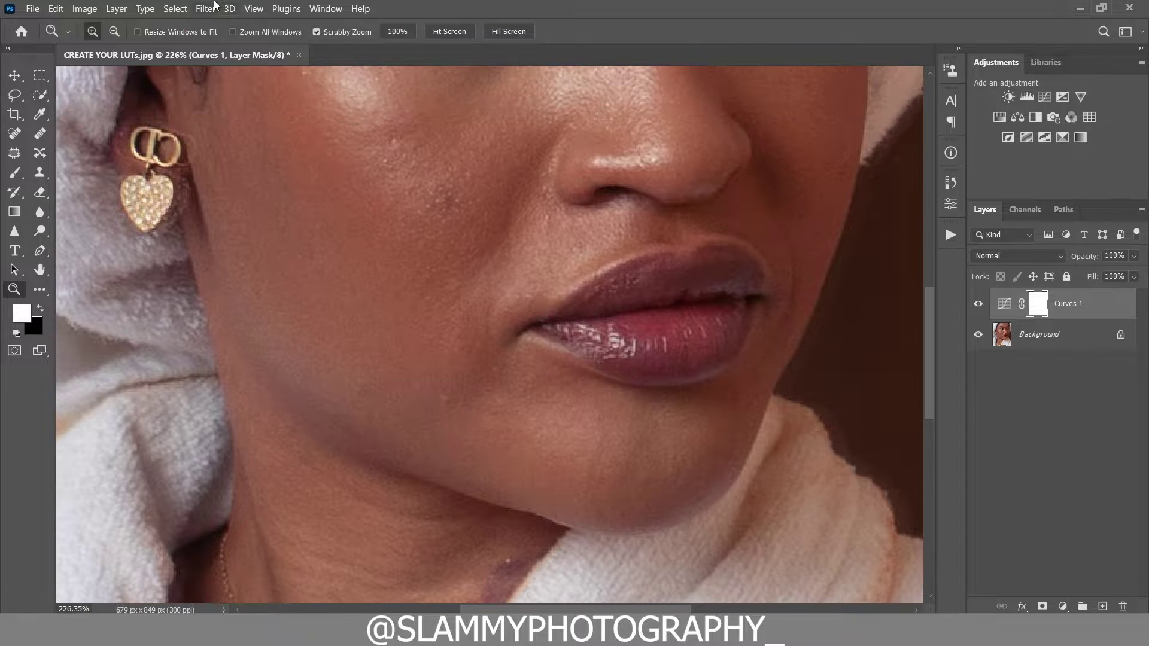
click(253, 9)
click(307, 137)
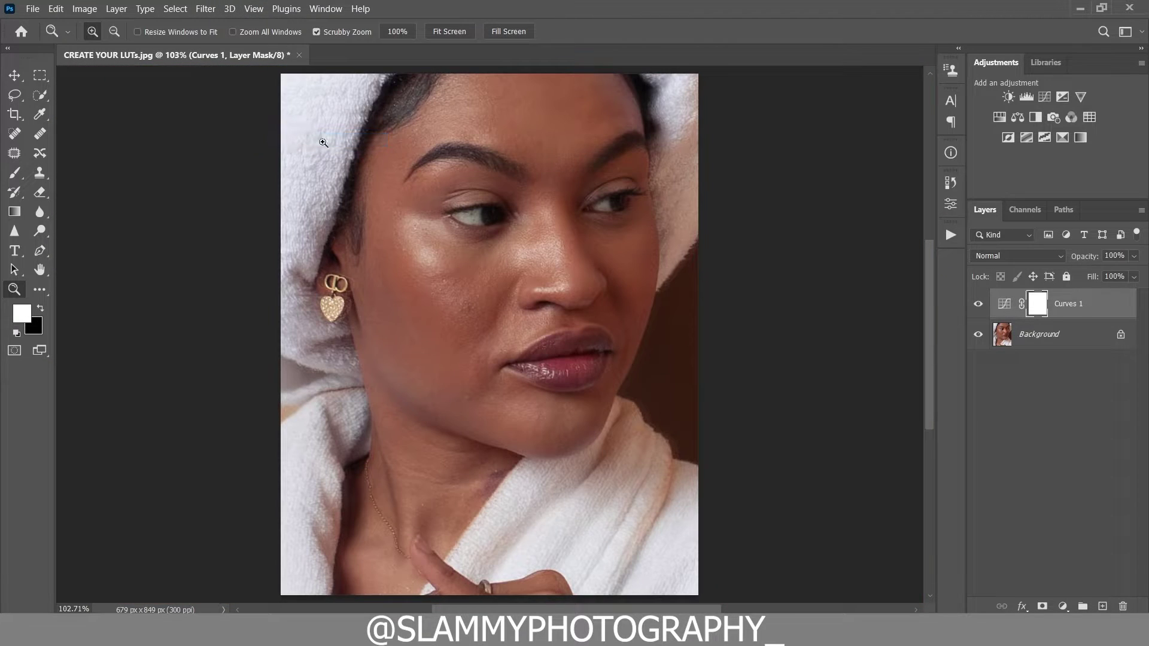
drag(568, 108, 602, 133)
scroll(419, 135, down, 1)
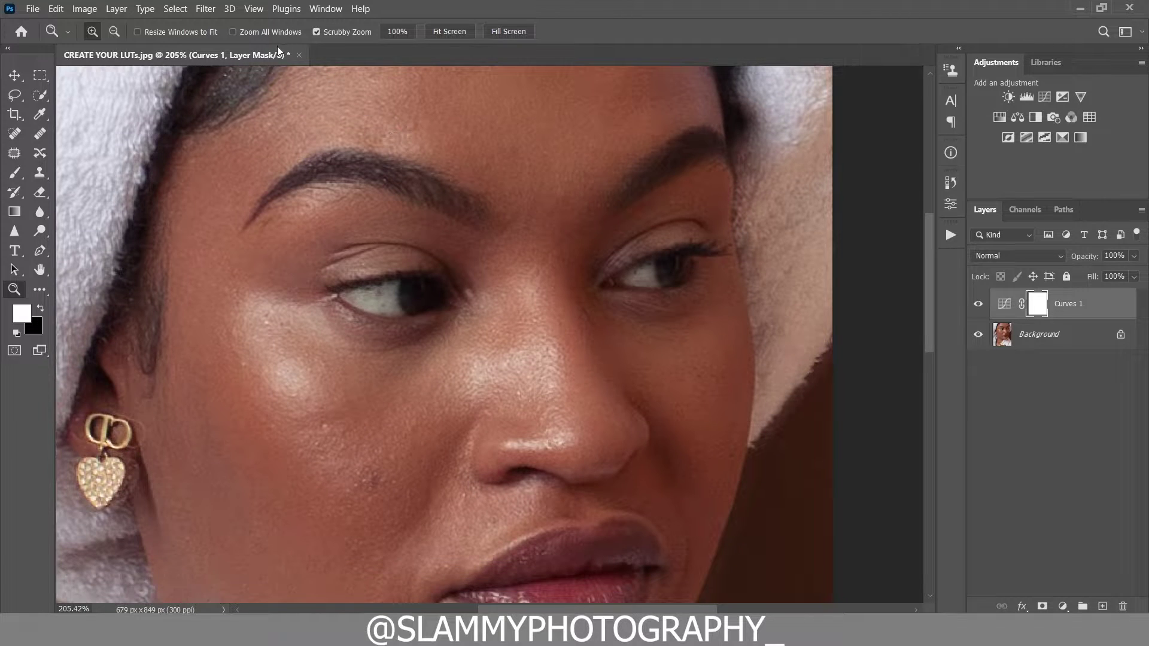
click(250, 10)
click(300, 138)
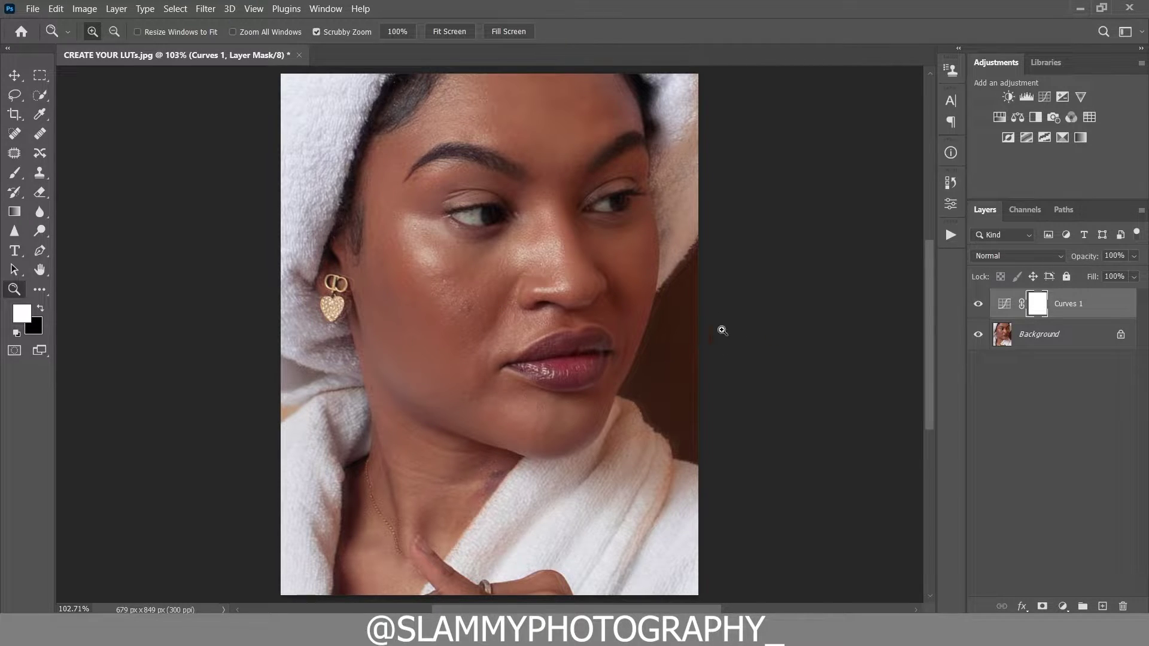
drag(1096, 310, 1123, 607)
drag(523, 268, 524, 300)
scroll(526, 329, down, 4)
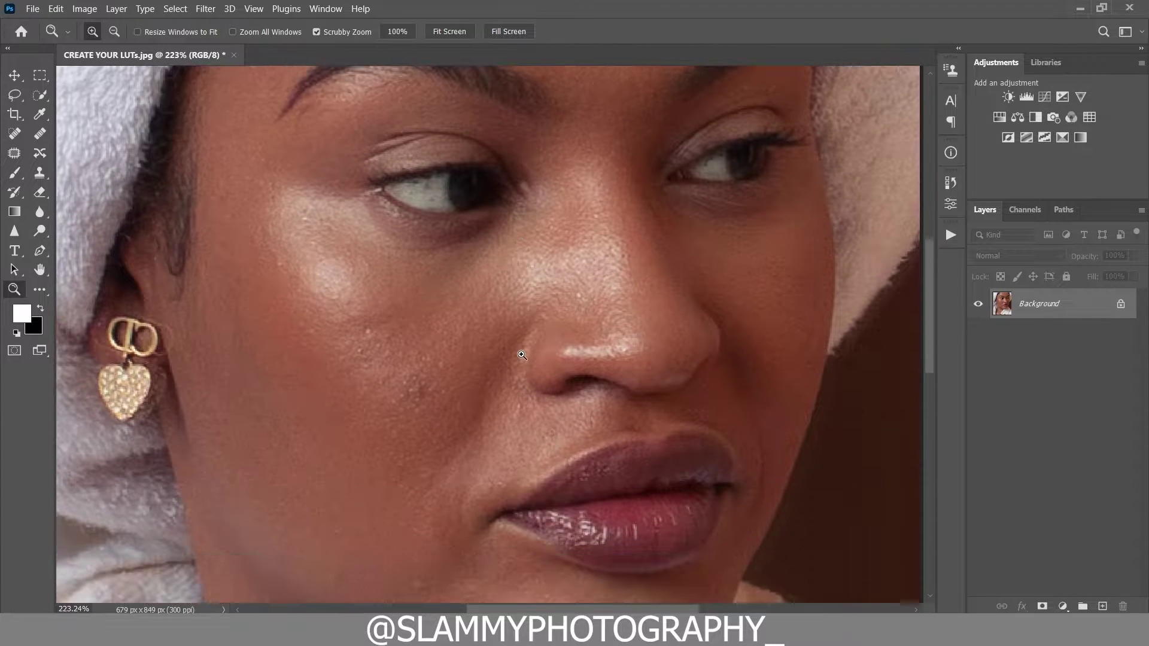
Fit the portrait on screen and run the autoFix FS action from the Actions panel
scroll(527, 359, down, 3)
click(254, 9)
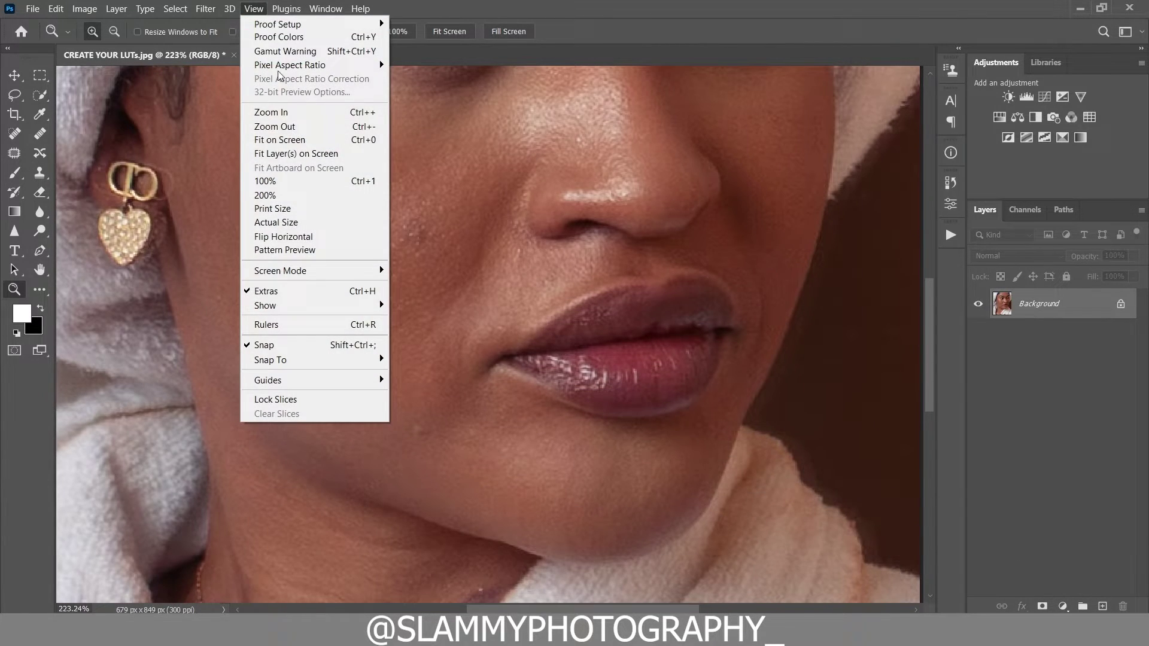
click(296, 142)
click(951, 237)
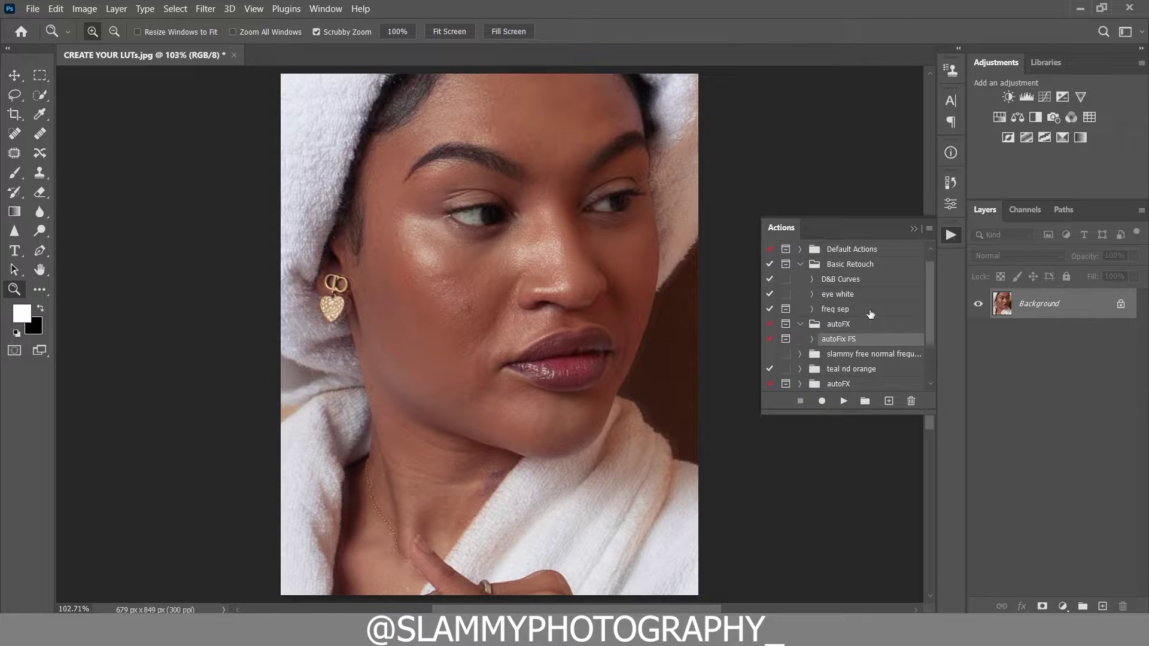
click(843, 401)
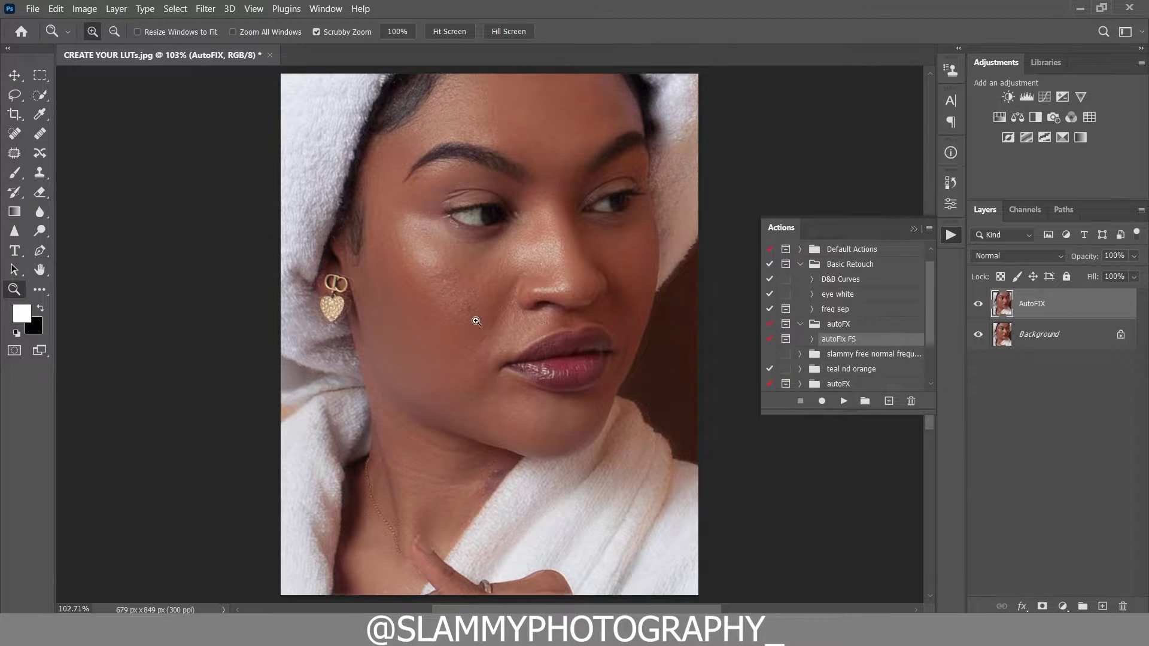
Zoom in on the eye and toggle the AutoFIX layer to compare before and after
click(478, 237)
click(477, 236)
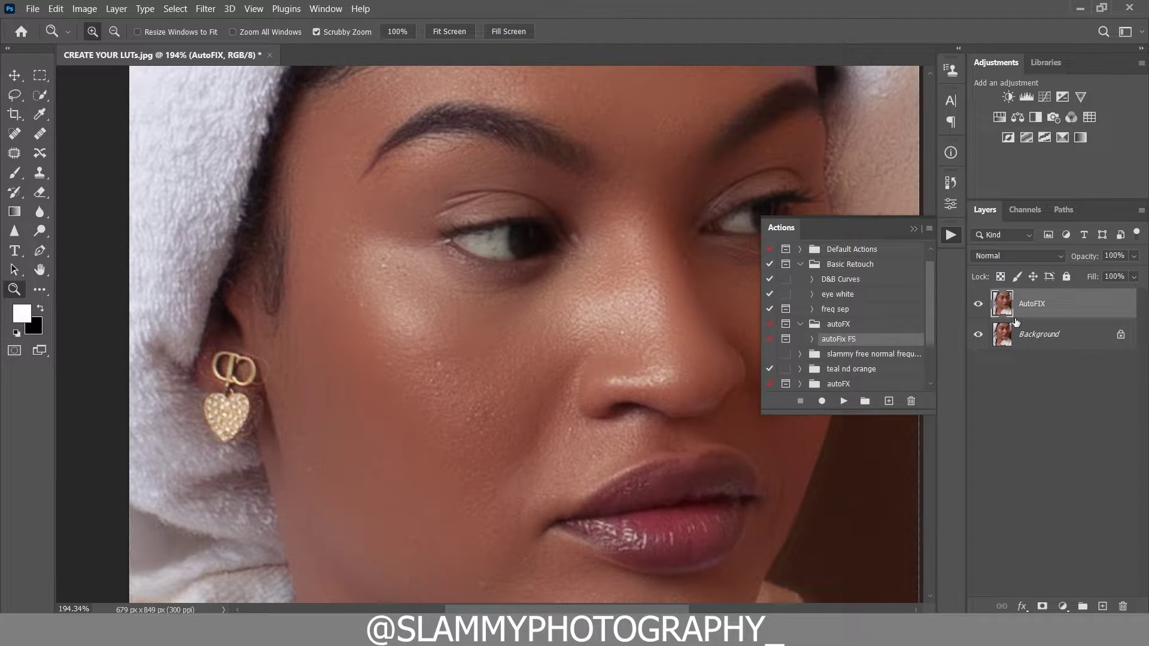
click(978, 305)
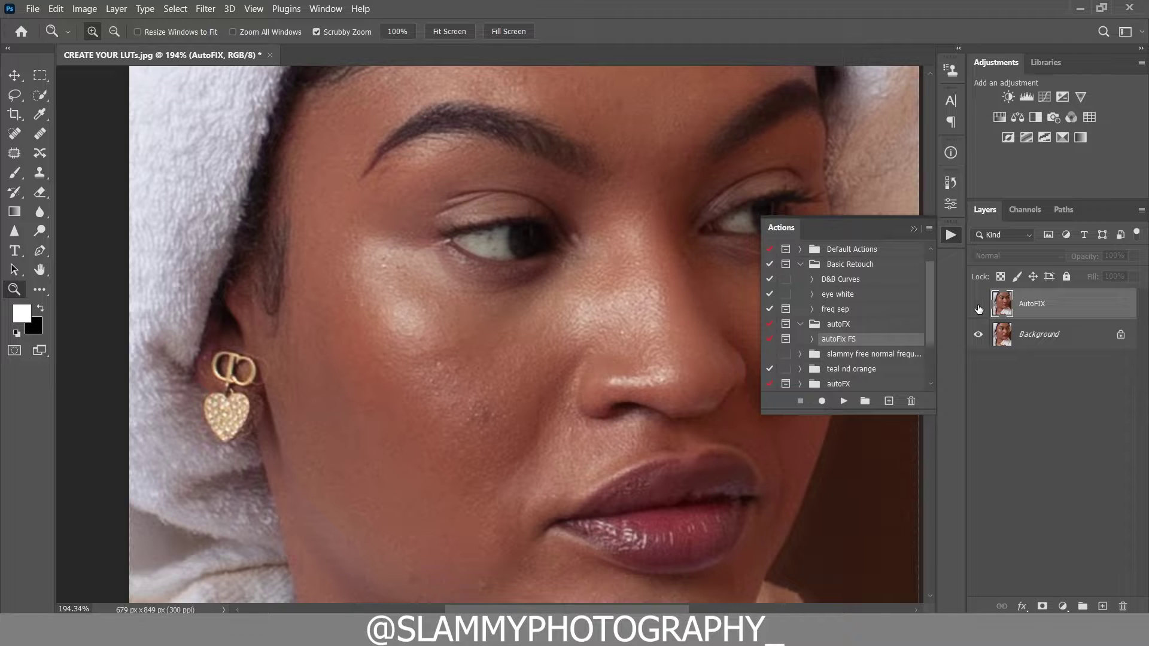
click(978, 305)
scroll(618, 433, up, 5)
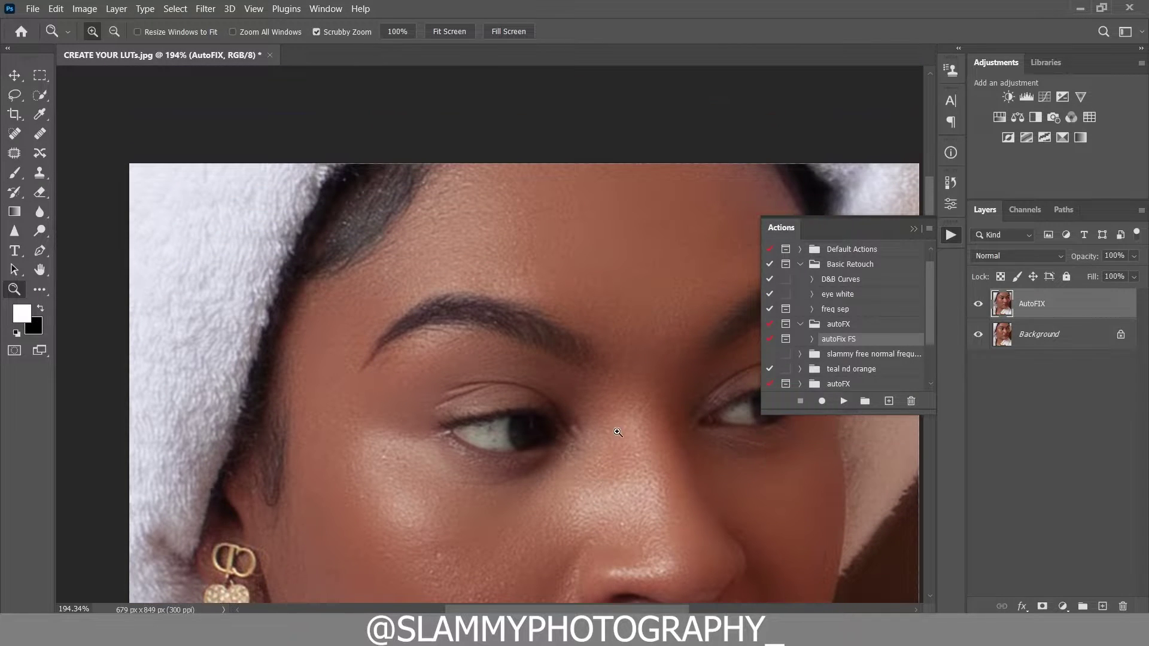
scroll(672, 403, down, 2)
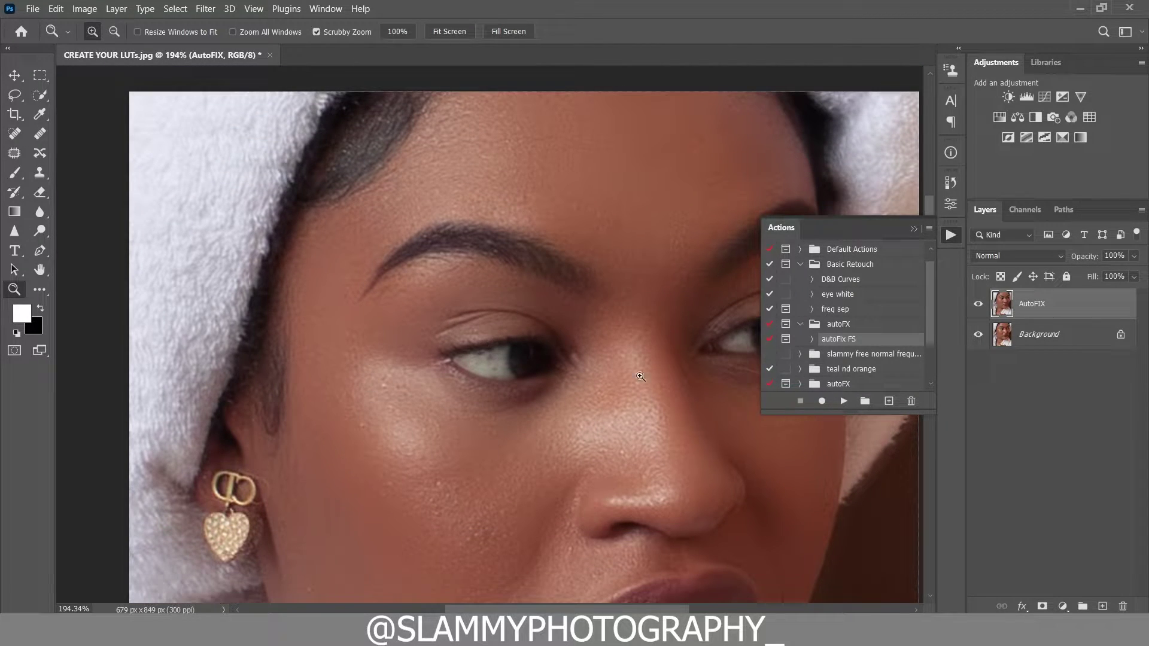
scroll(617, 386, down, 1)
Flatten the image, rerun autoFix FS, and compare the new AutoFIX layer with the original
right_click(1066, 314)
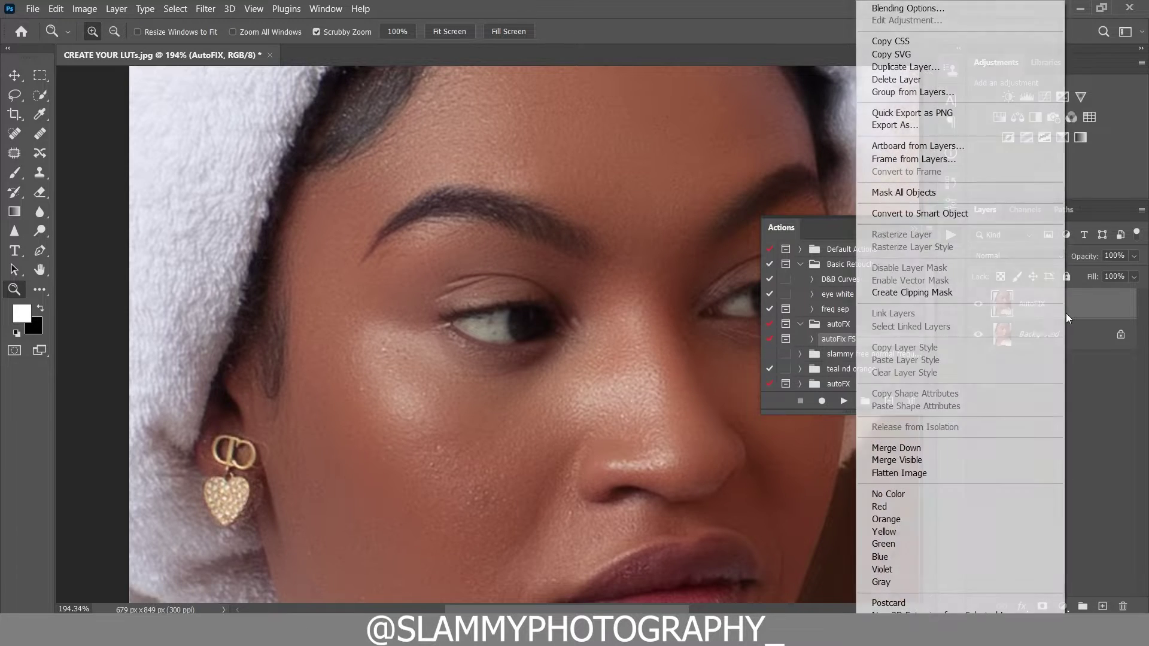
click(936, 483)
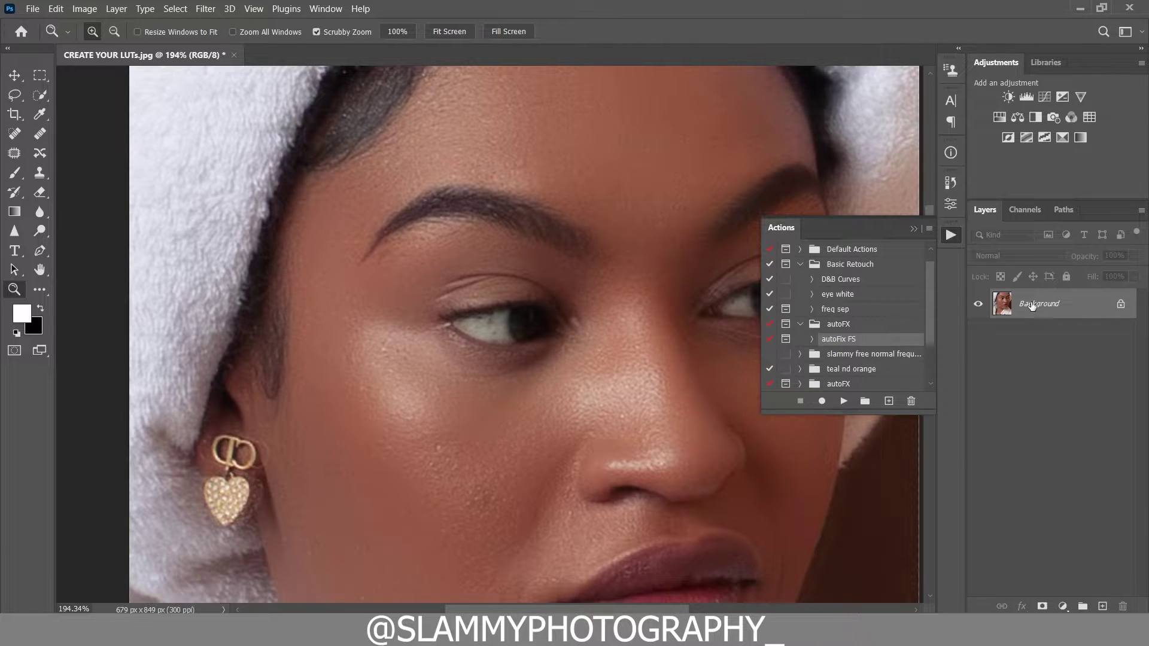
click(844, 401)
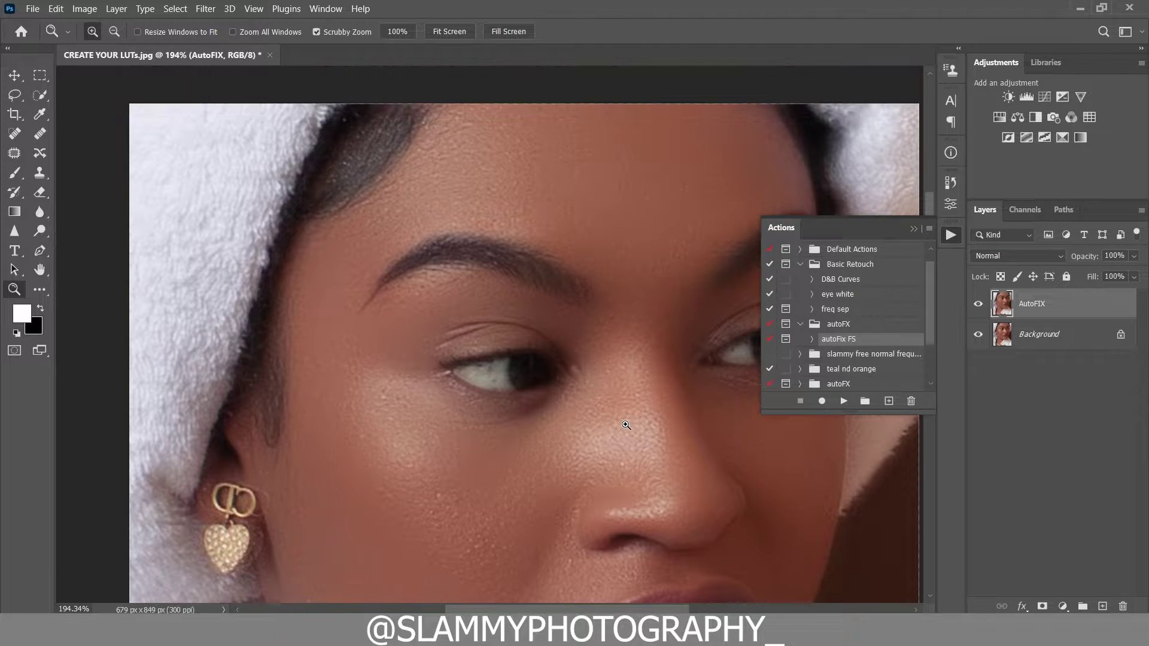
click(980, 304)
click(980, 304)
Preview the original snapshot in History, then return to the latest edit step
click(952, 184)
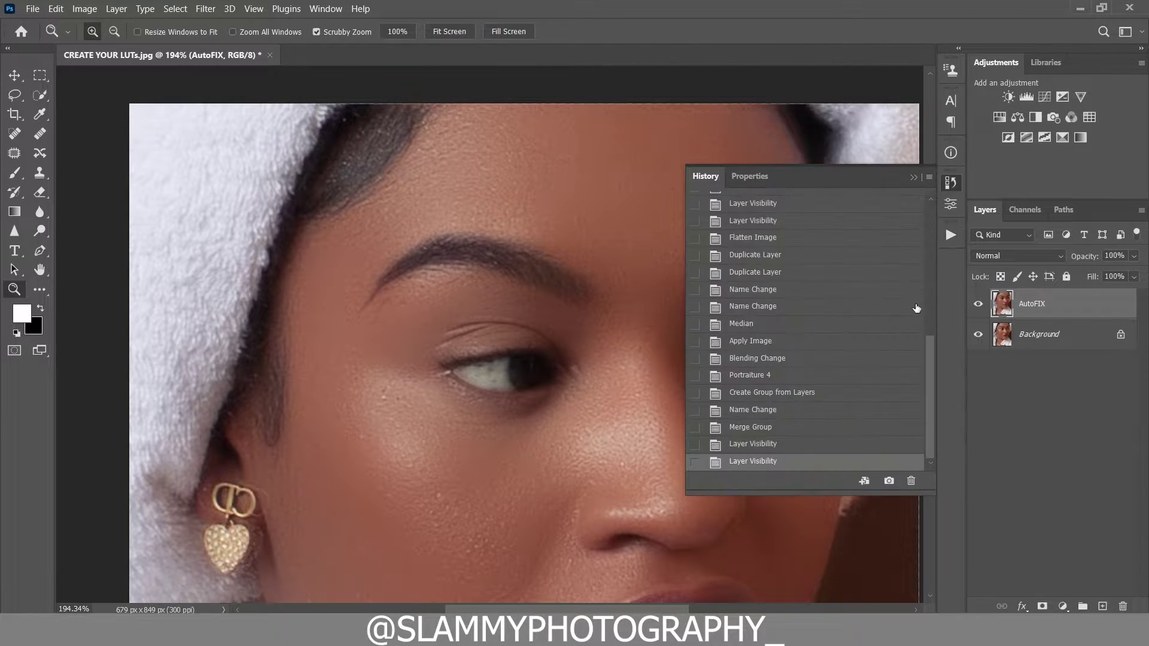
drag(932, 338, 919, 185)
click(851, 212)
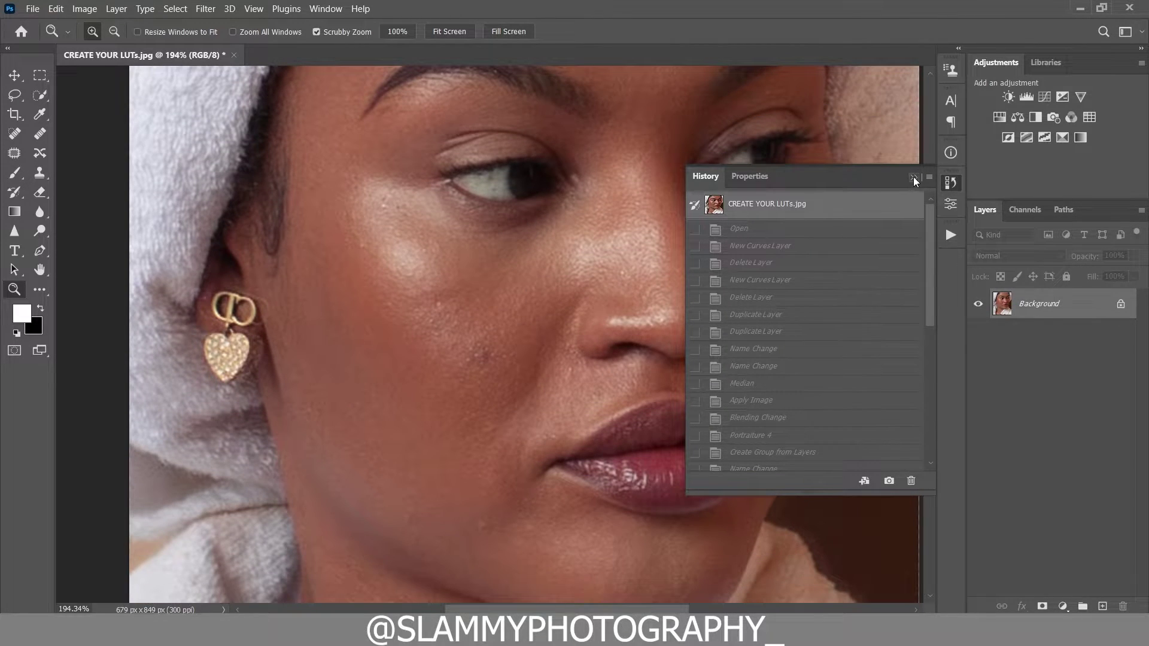
drag(930, 307, 930, 454)
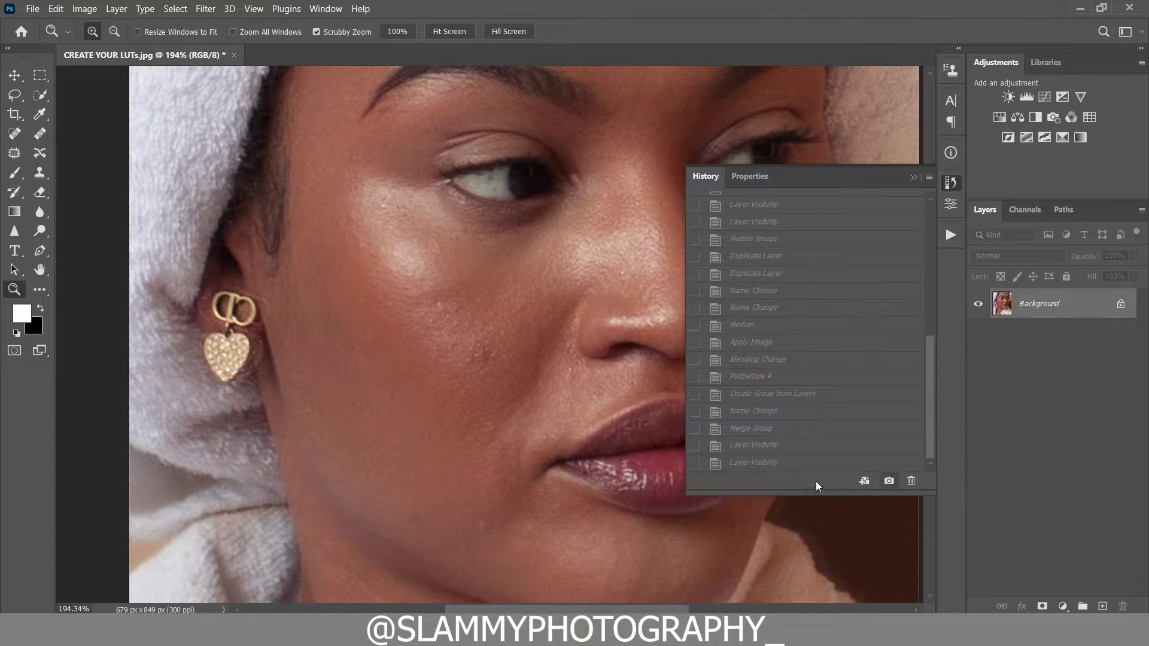
click(782, 462)
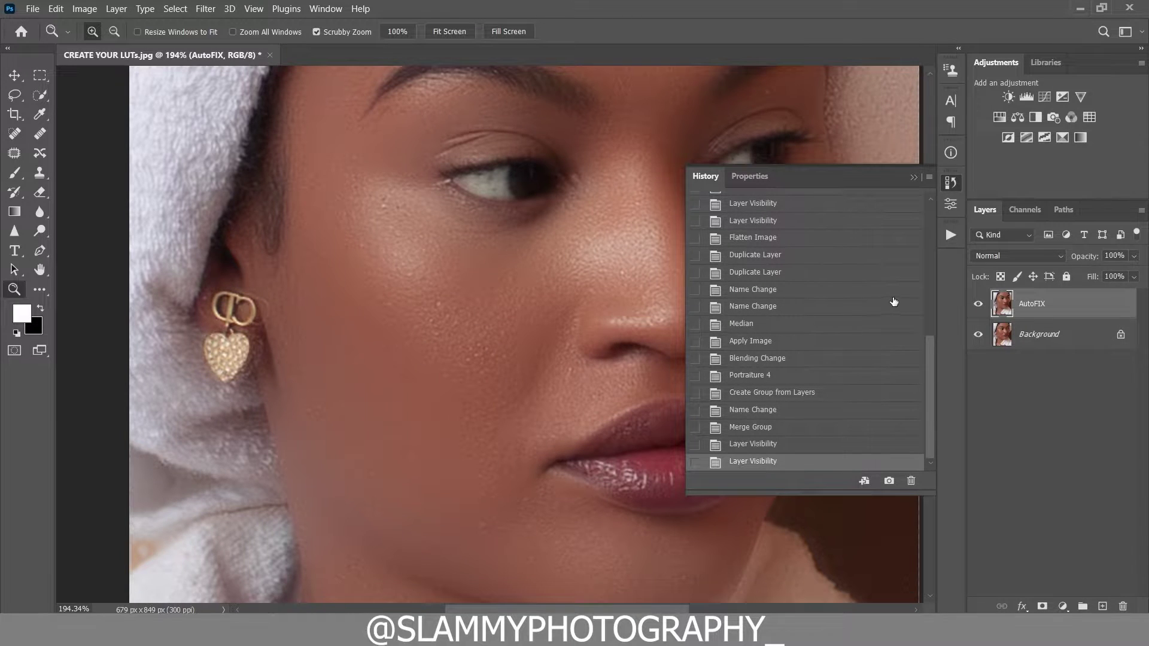
Lower the AutoFIX layer's opacity to about 11%, fitting the portrait on screen to check
click(914, 177)
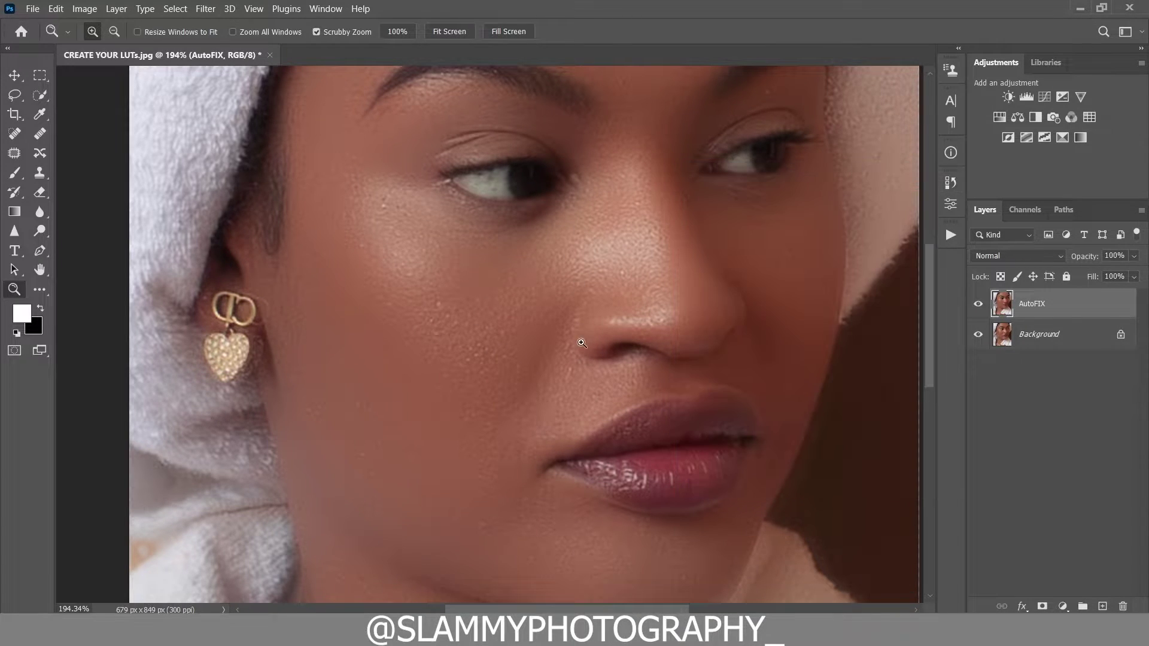
scroll(593, 378, up, 5)
scroll(593, 378, up, 2)
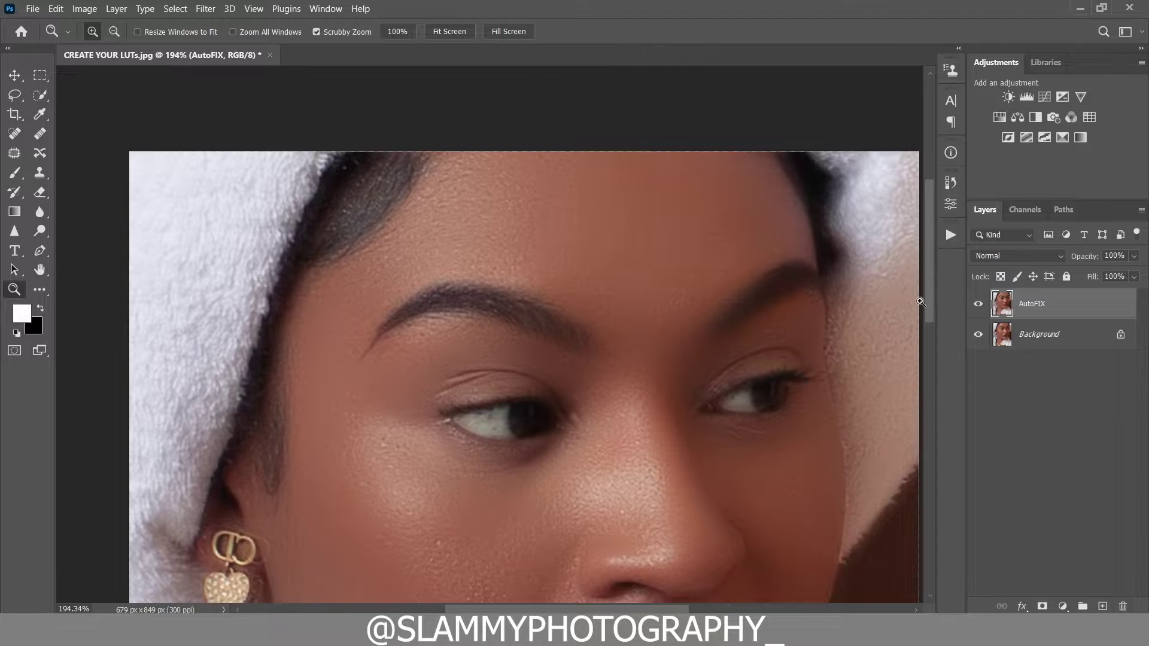
scroll(770, 341, down, 3)
scroll(770, 343, down, 2)
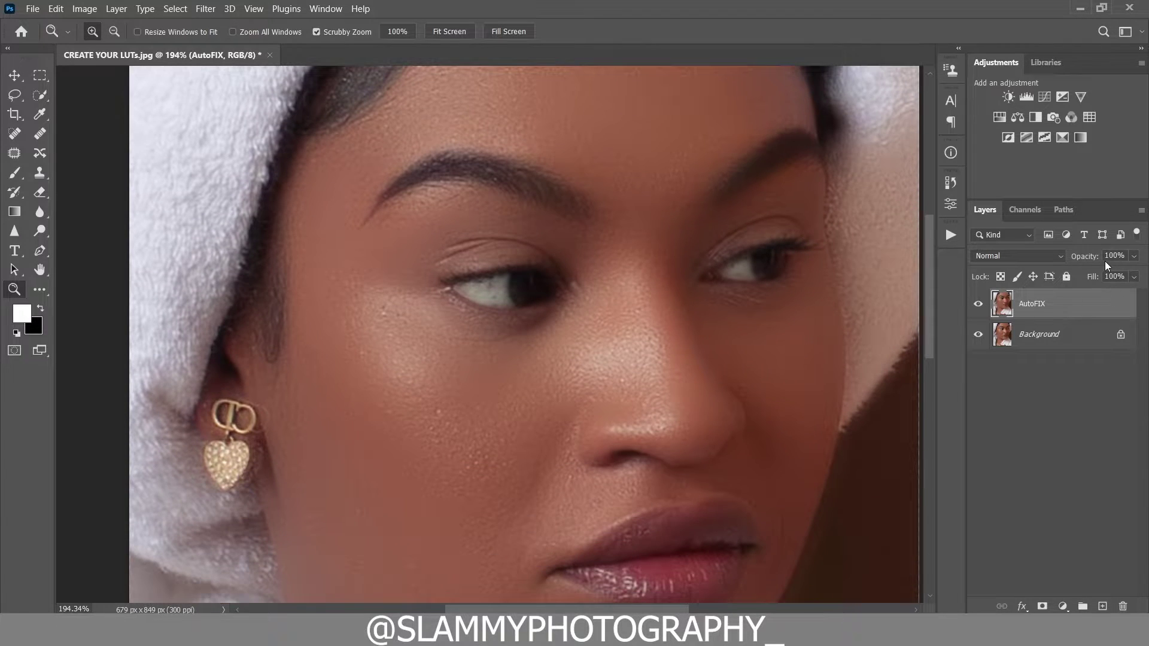
mouse_move(1086, 257)
mouse_down()
mouse_move(1075, 257)
mouse_move(1084, 262)
mouse_up()
click(253, 8)
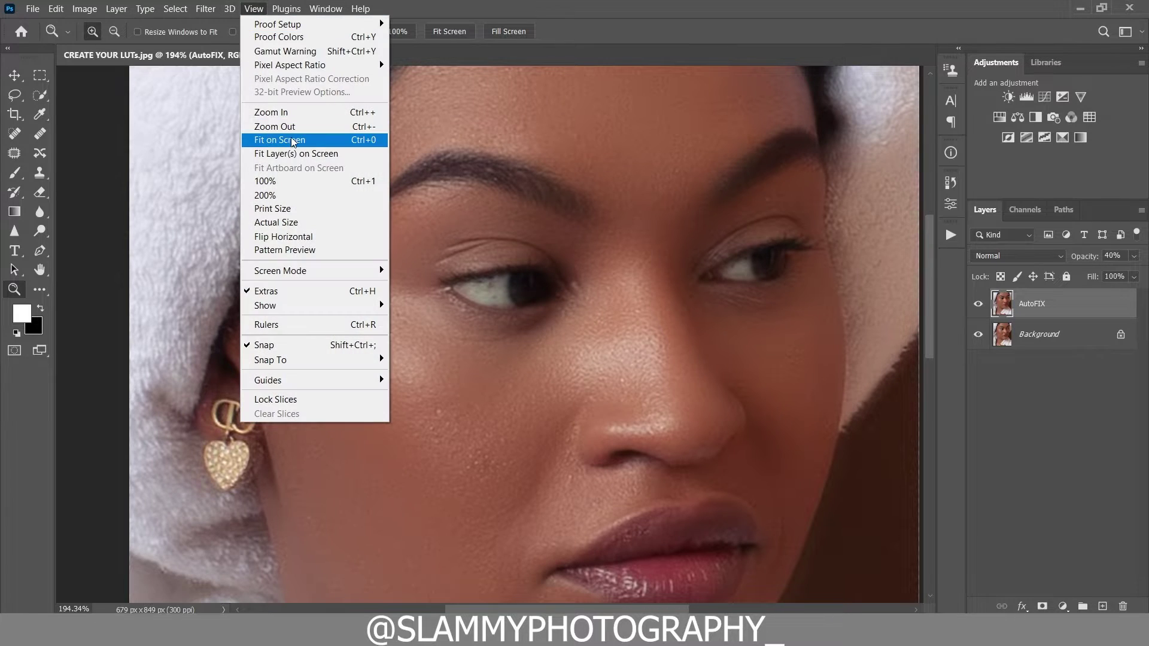
click(297, 140)
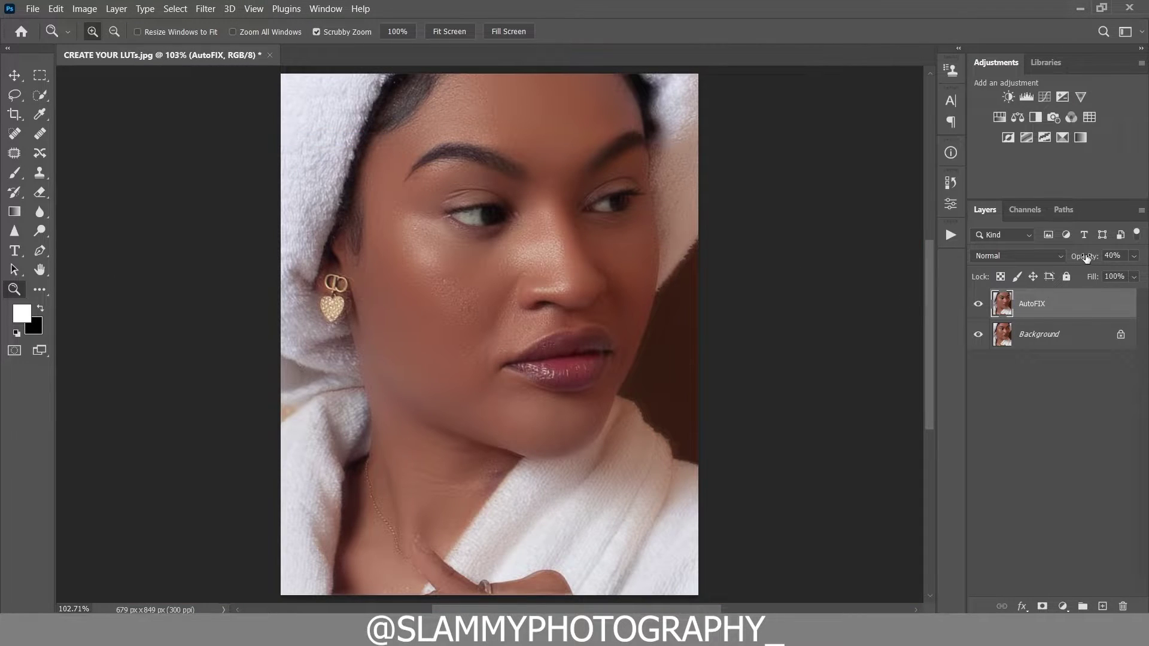
mouse_move(1087, 258)
mouse_down()
mouse_move(1070, 261)
mouse_move(1080, 259)
mouse_up()
Flatten the AutoFIX layer into the Background and zoom in on the eye to check
right_click(1061, 307)
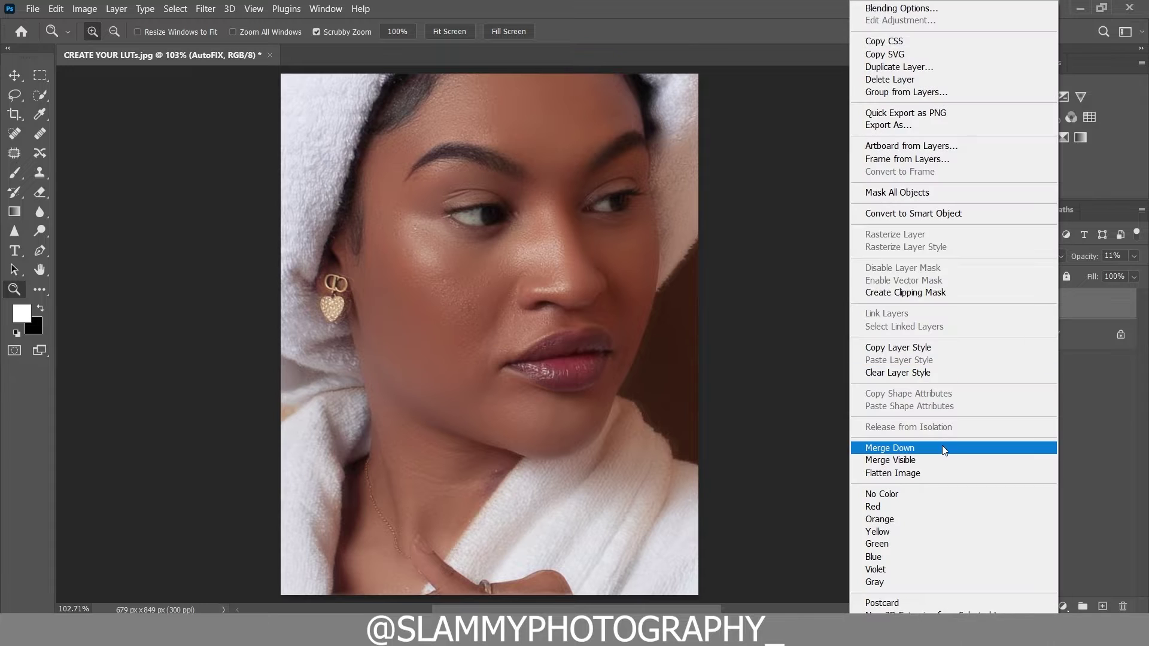
click(942, 474)
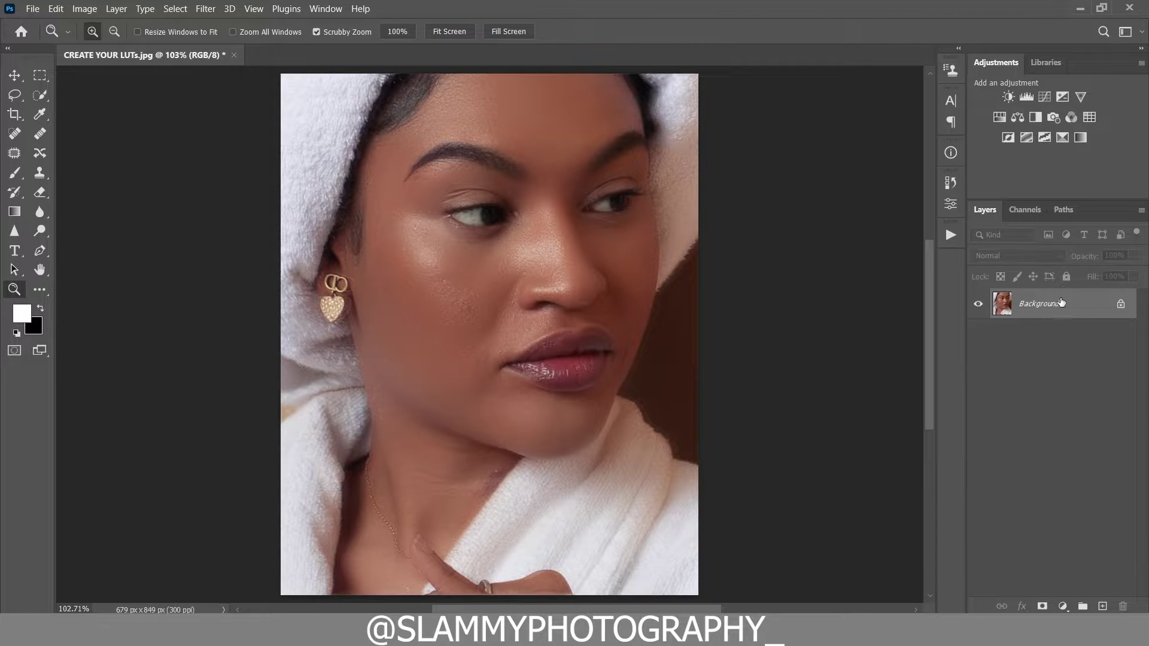
drag(516, 225, 541, 248)
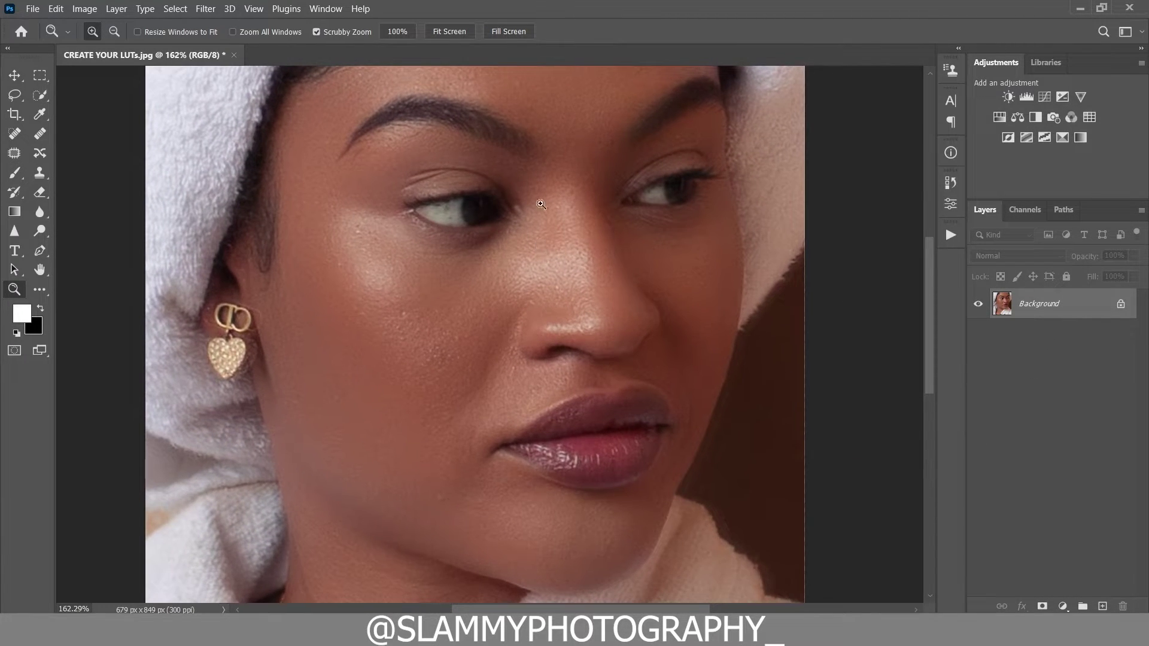
click(263, 12)
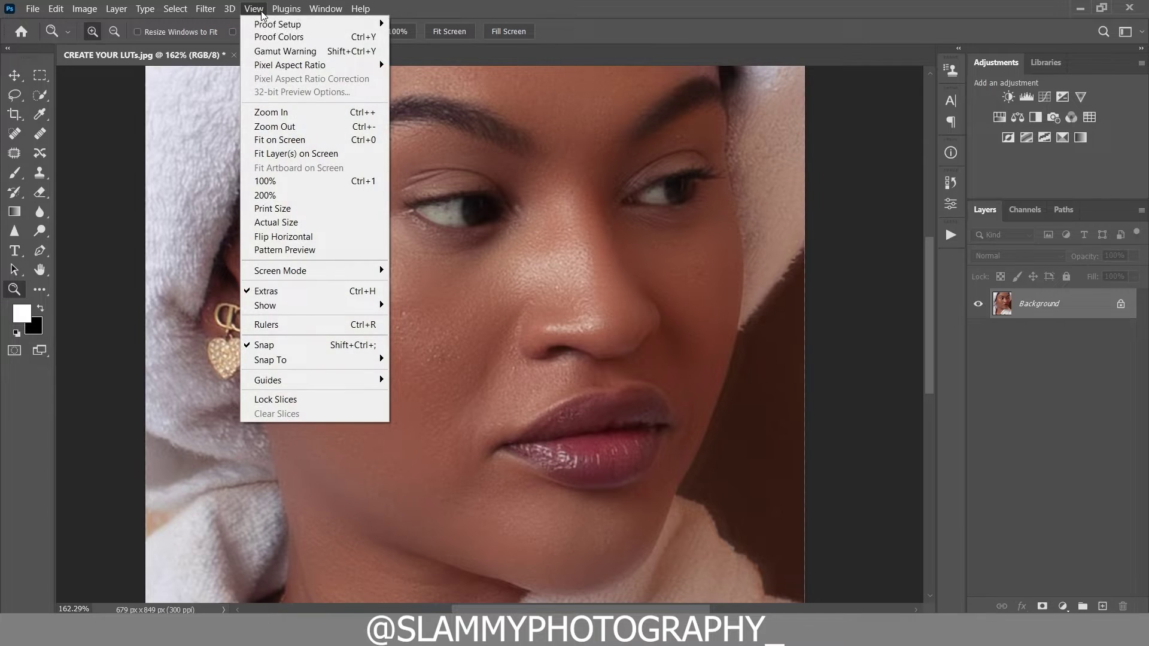
click(297, 140)
drag(473, 127, 509, 154)
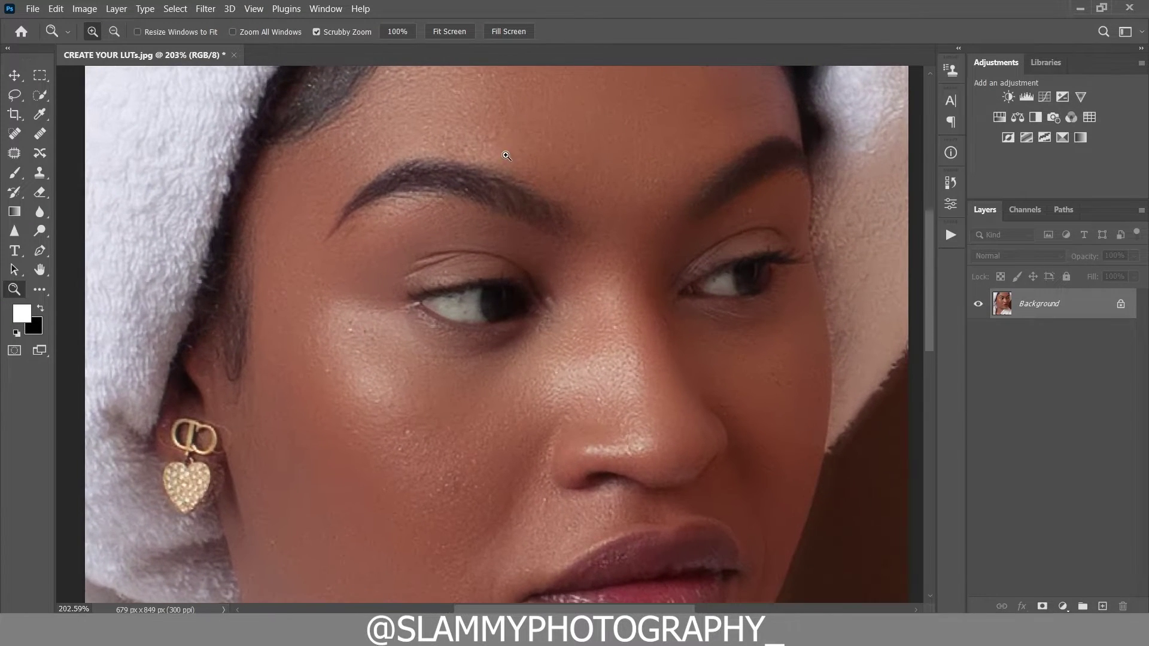
scroll(503, 257, down, 5)
scroll(502, 264, down, 2)
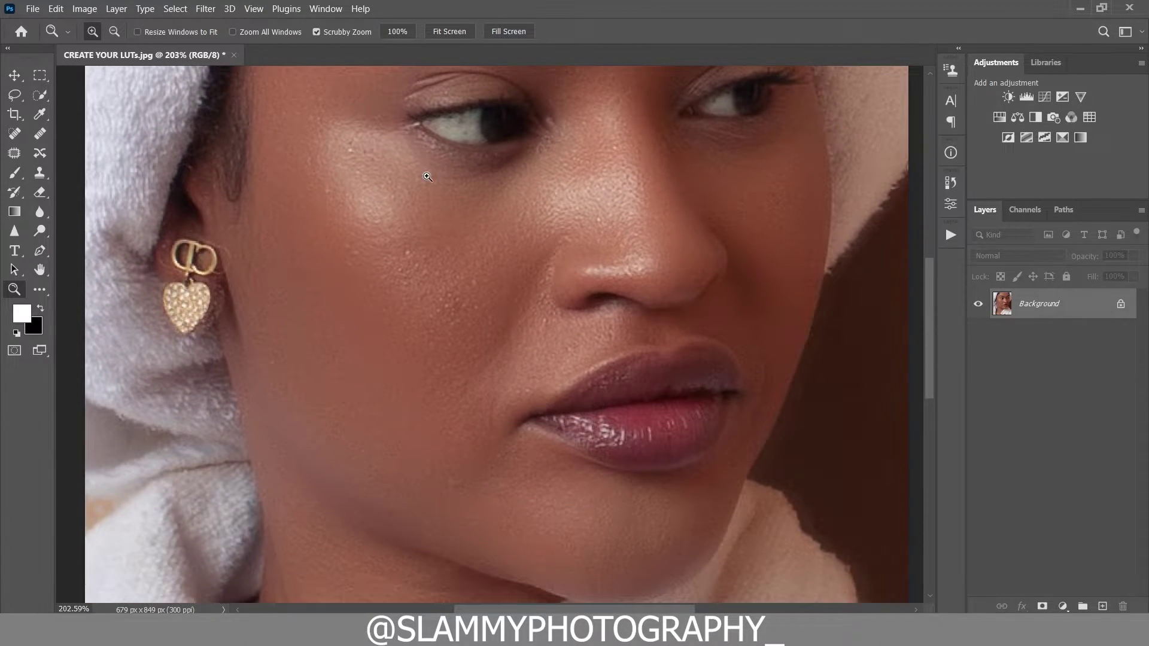
Inspect the flattened eye and cheek up close, then bring up the new adjustment layer list
click(244, 10)
click(308, 137)
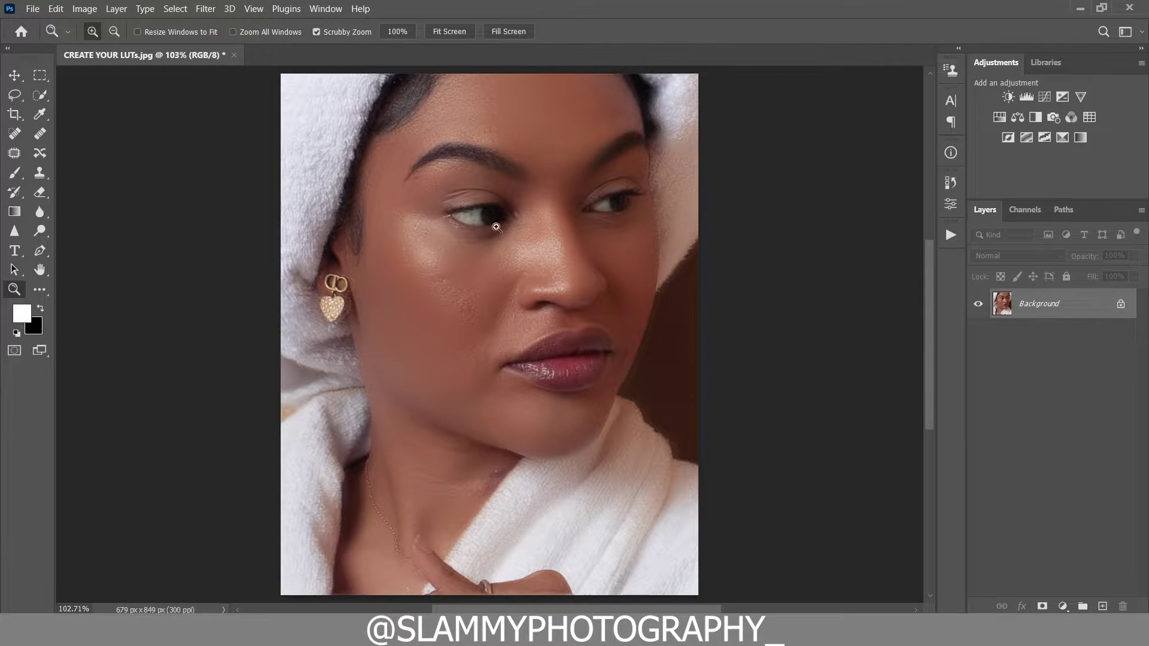
drag(483, 211, 544, 209)
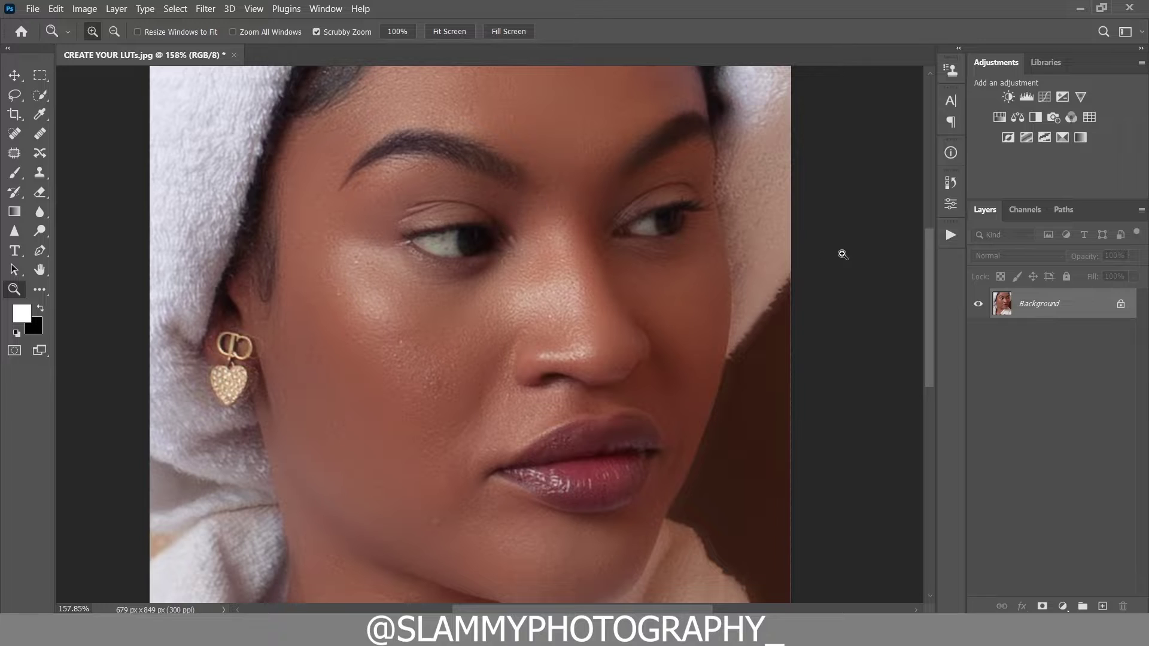
click(950, 235)
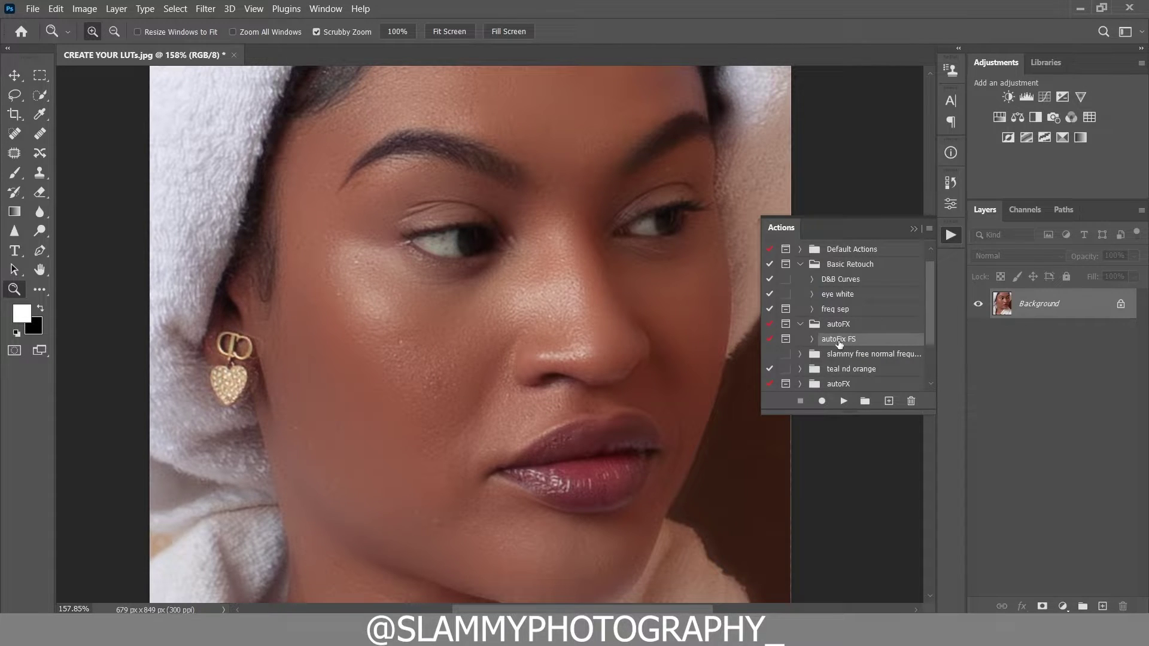
key(ctrl+0)
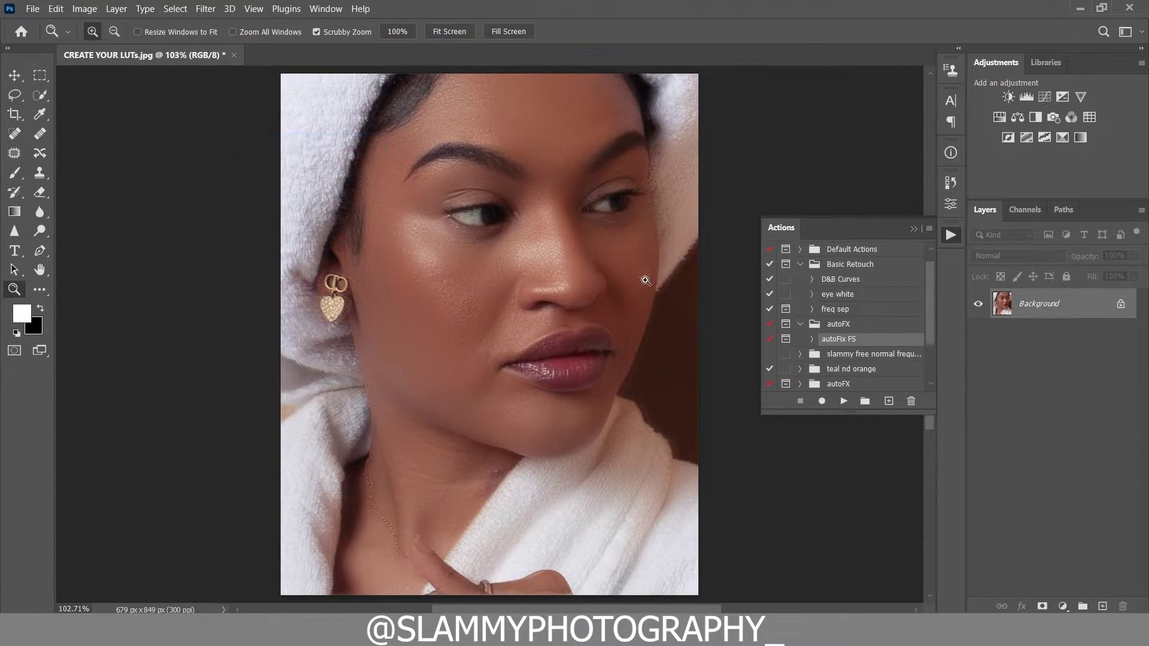
click(913, 229)
click(499, 251)
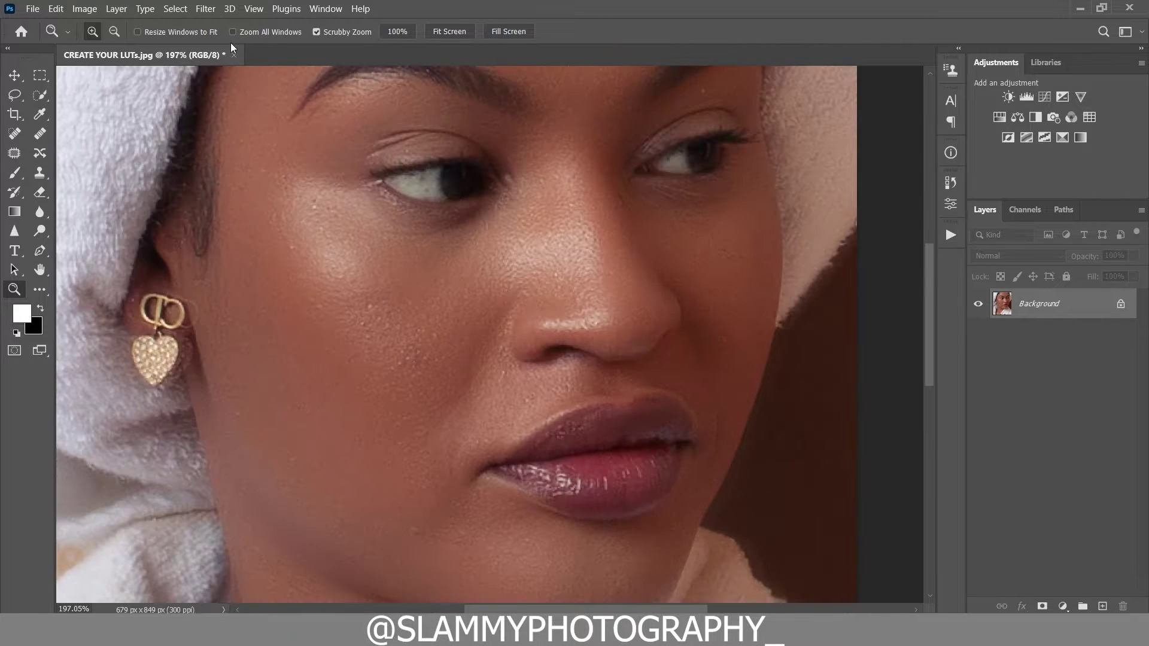
click(259, 12)
click(286, 140)
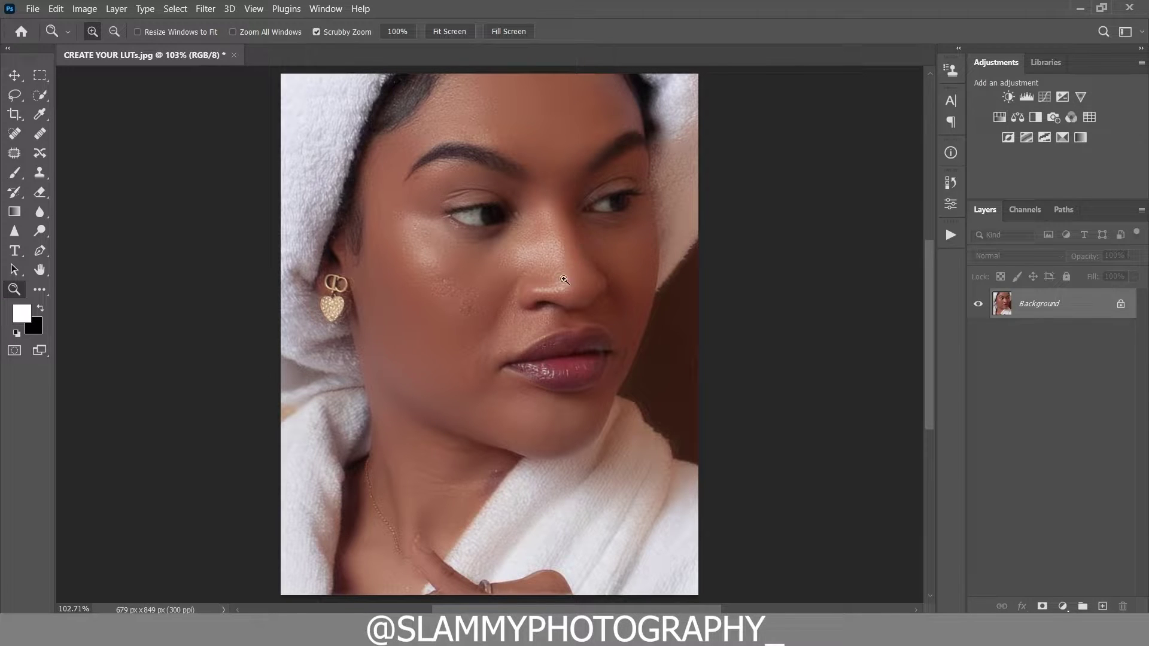
drag(504, 200, 516, 217)
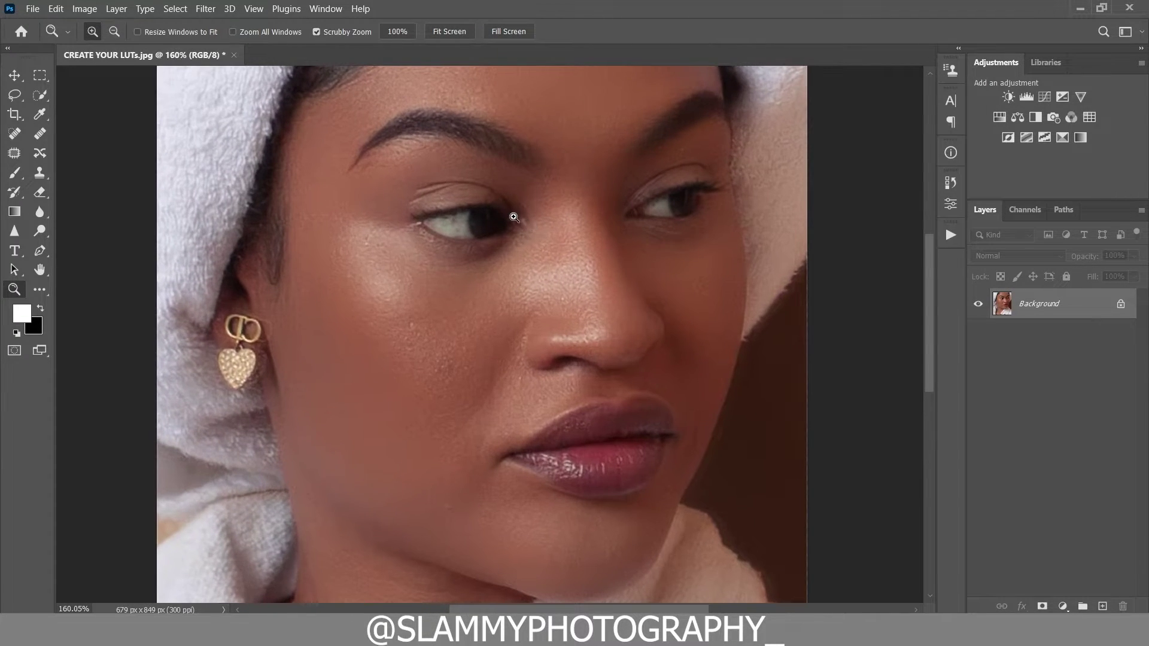
click(1063, 606)
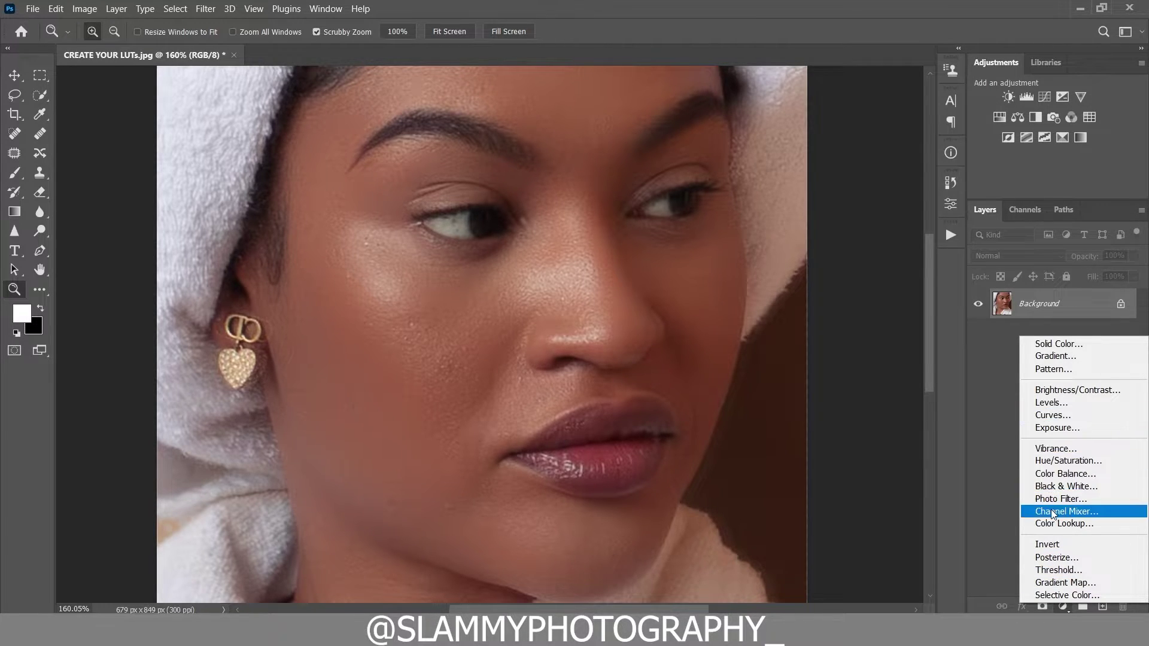
Add Curves 1 with a gentle S-curve, shadow point at 69 in / 63 out, then fit the portrait
click(1071, 415)
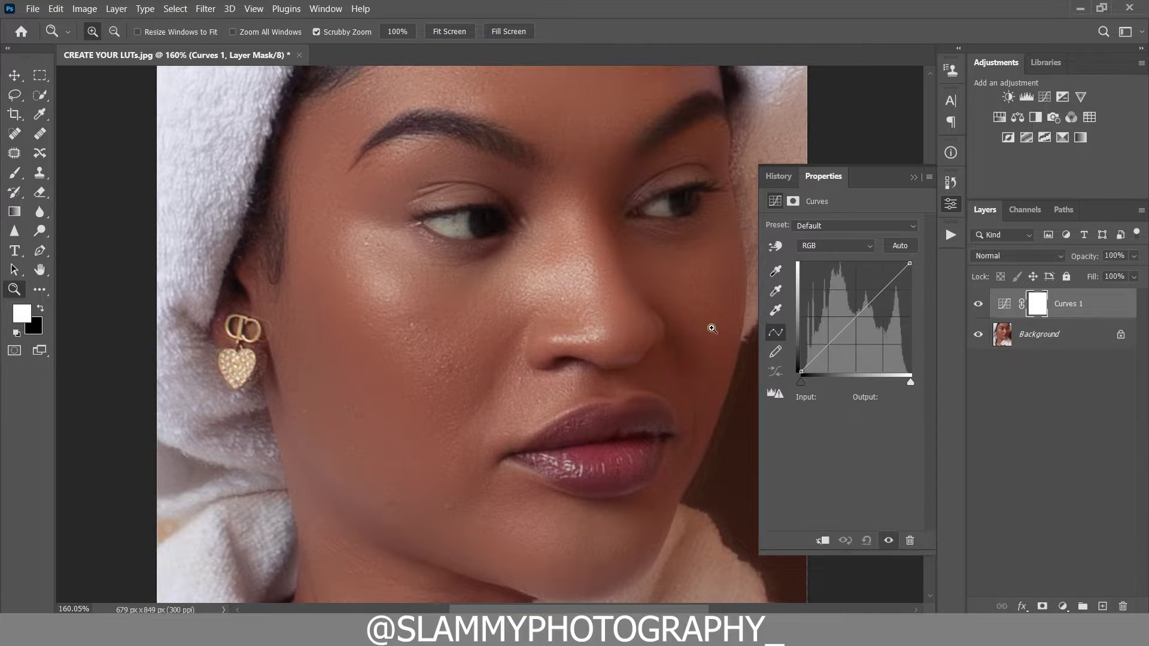
click(775, 246)
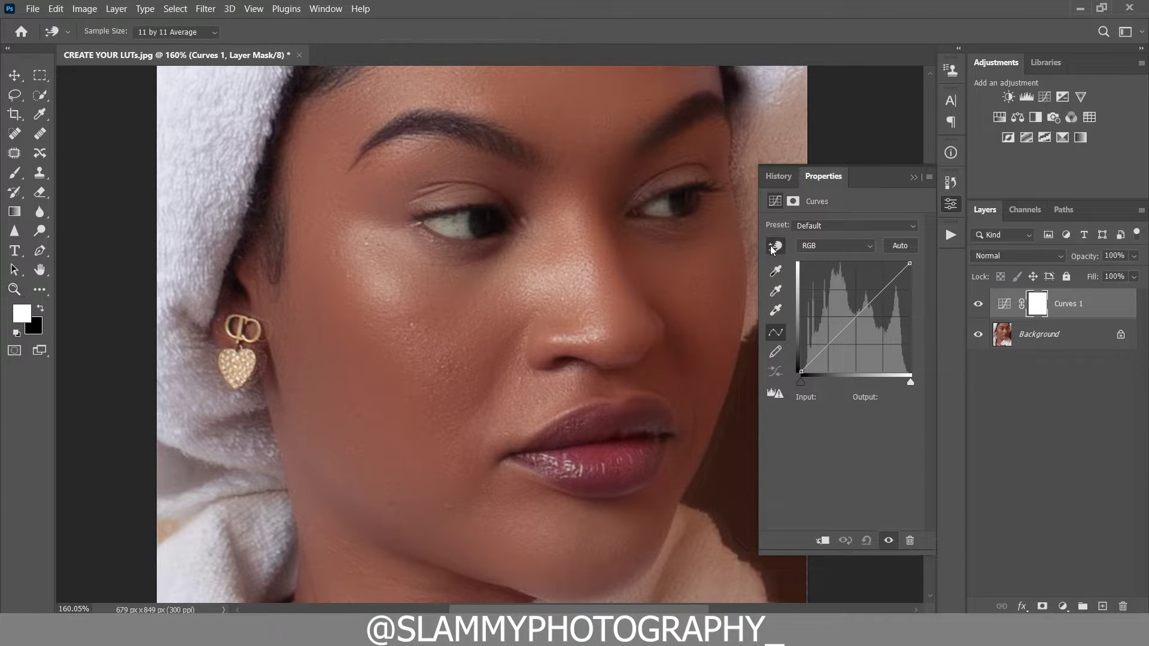
click(441, 292)
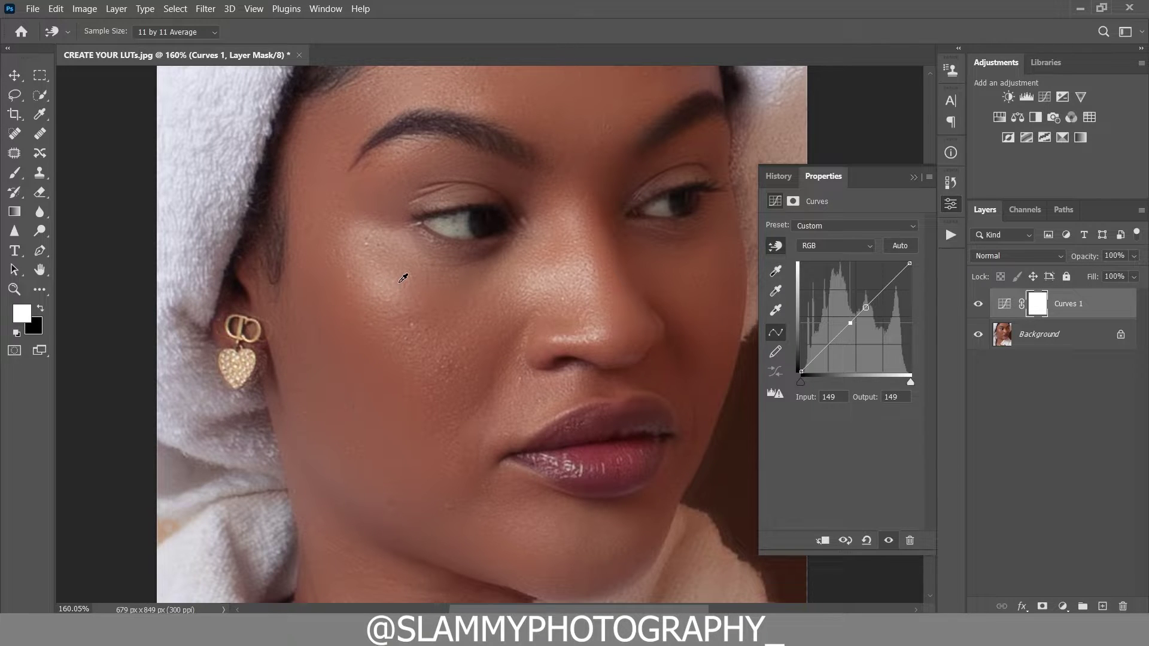
drag(848, 323, 876, 292)
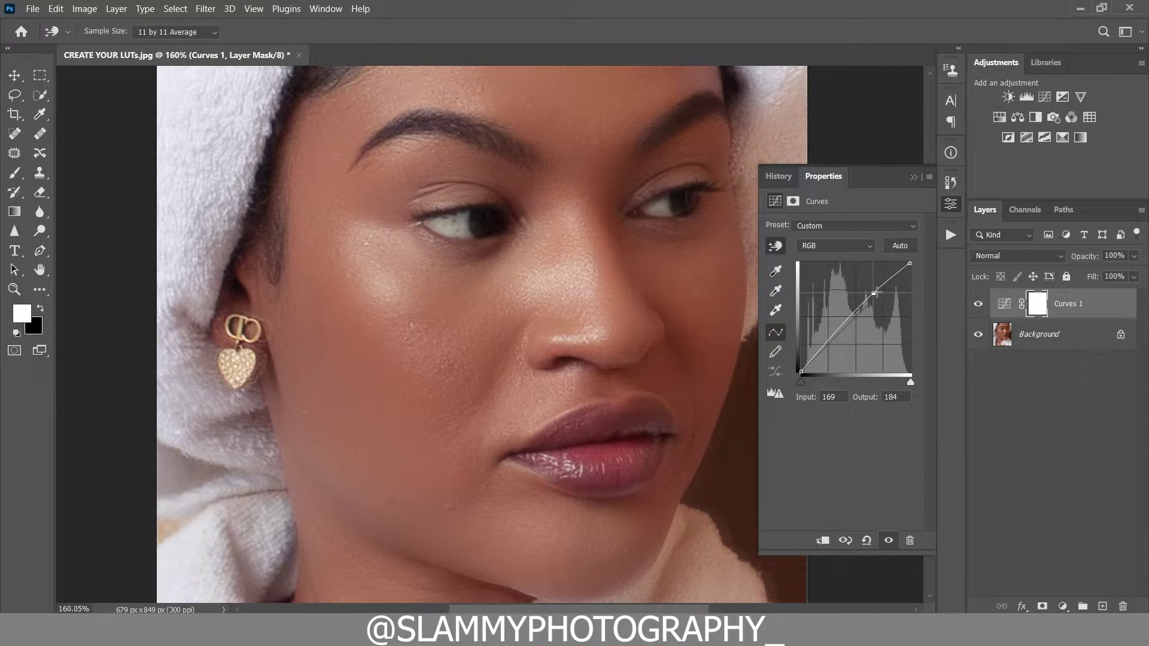
click(831, 345)
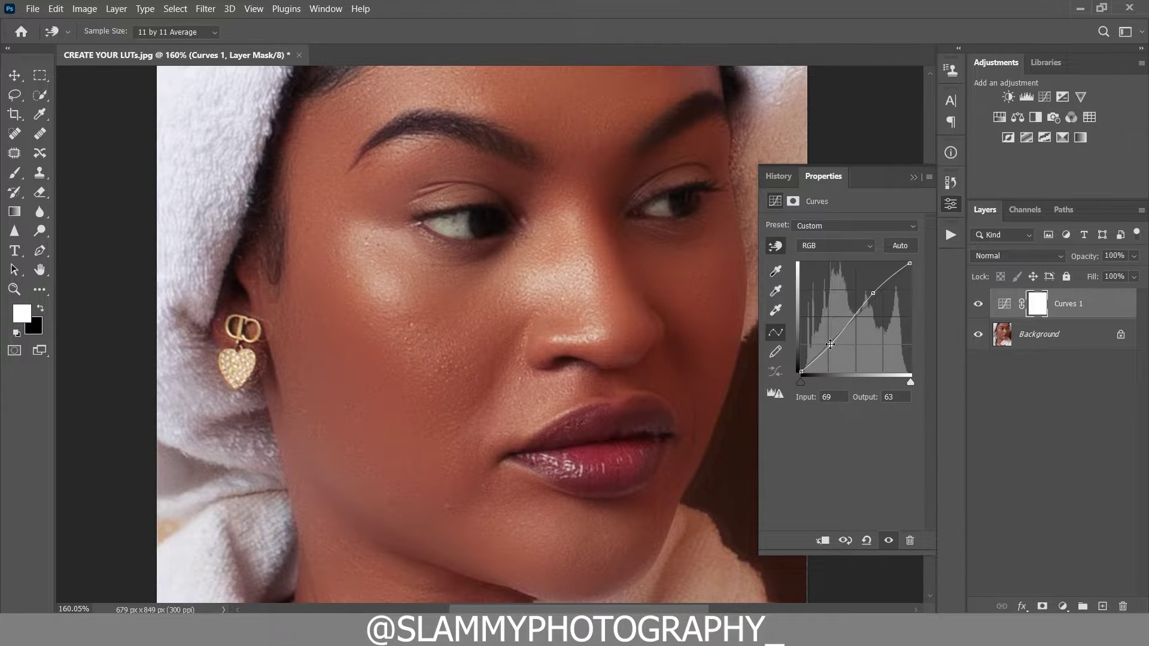
drag(876, 291, 874, 296)
click(831, 346)
click(256, 10)
click(281, 154)
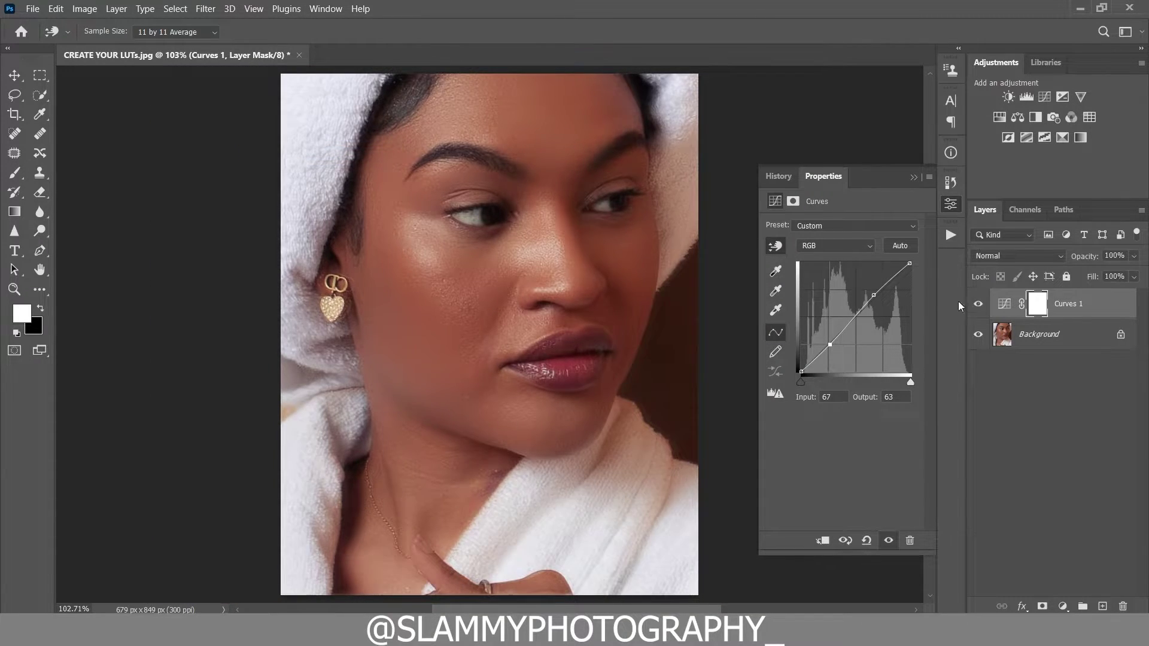
Pull the Red and Green curves down at the cheek's skin tone
click(819, 248)
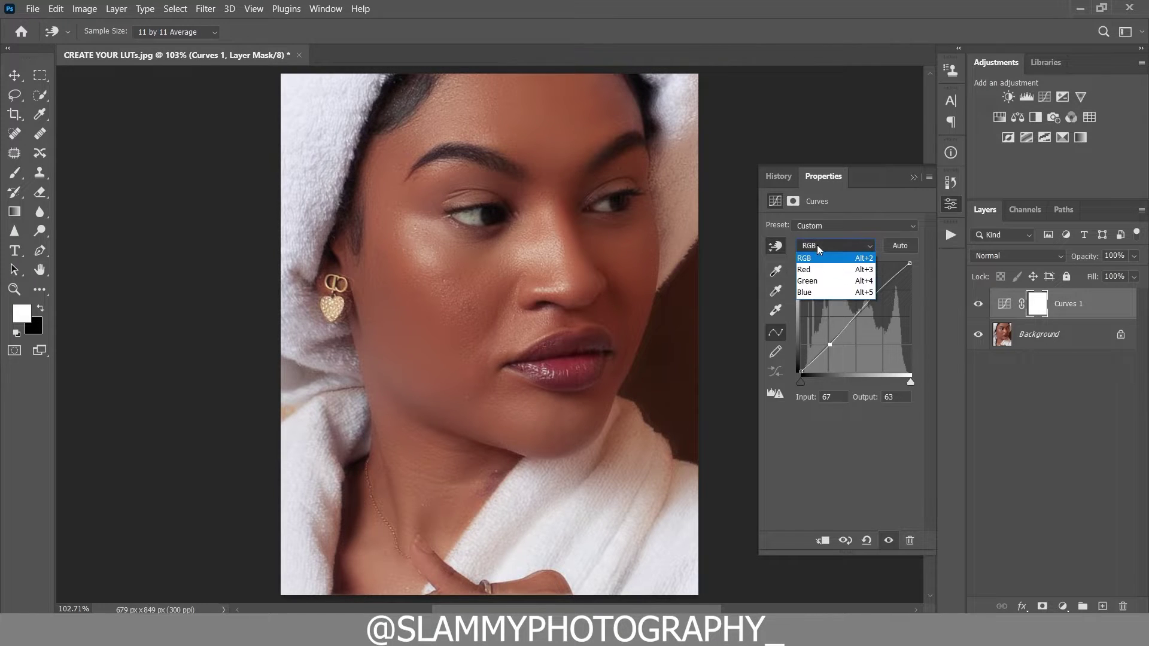
click(819, 270)
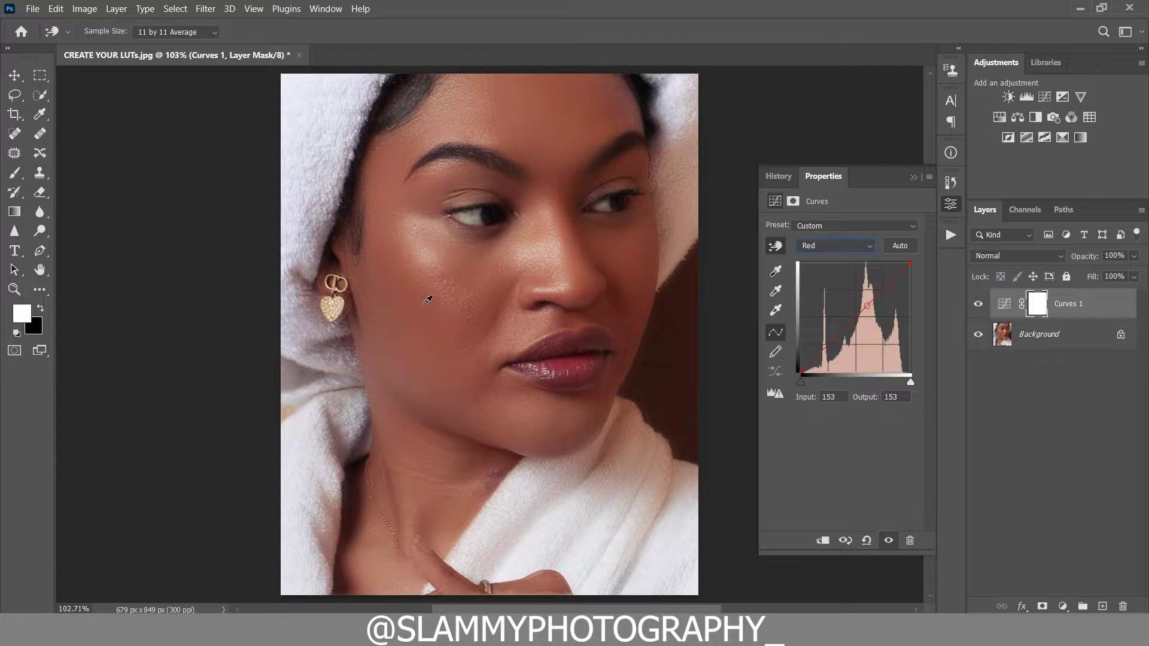
drag(423, 297, 432, 311)
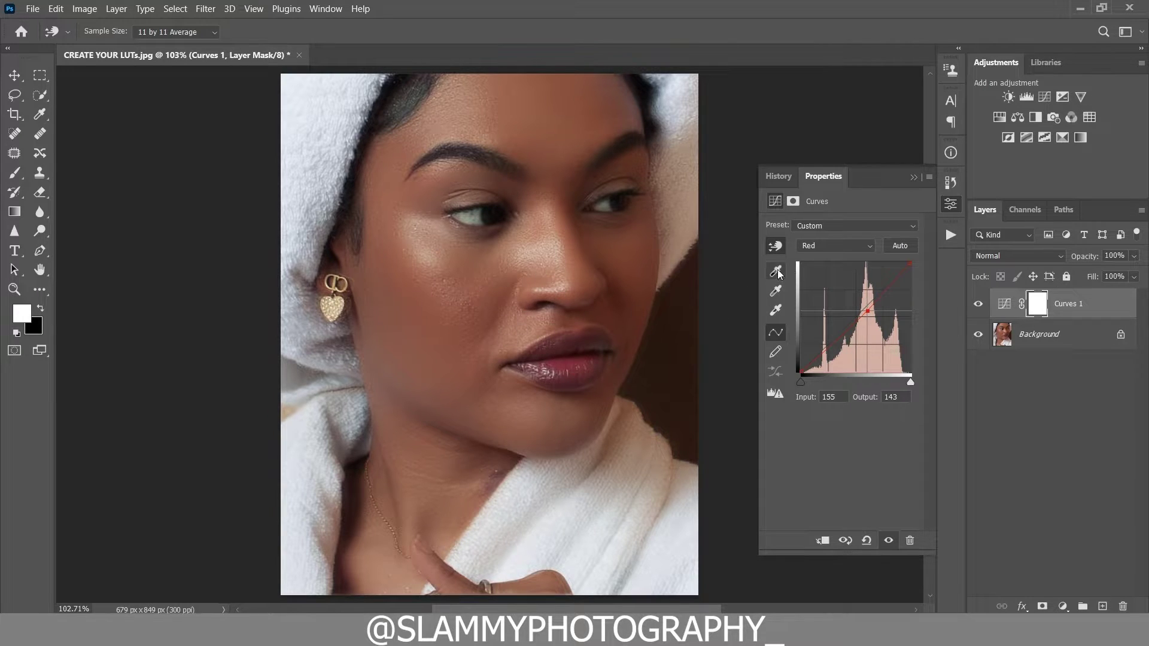
click(831, 244)
click(824, 281)
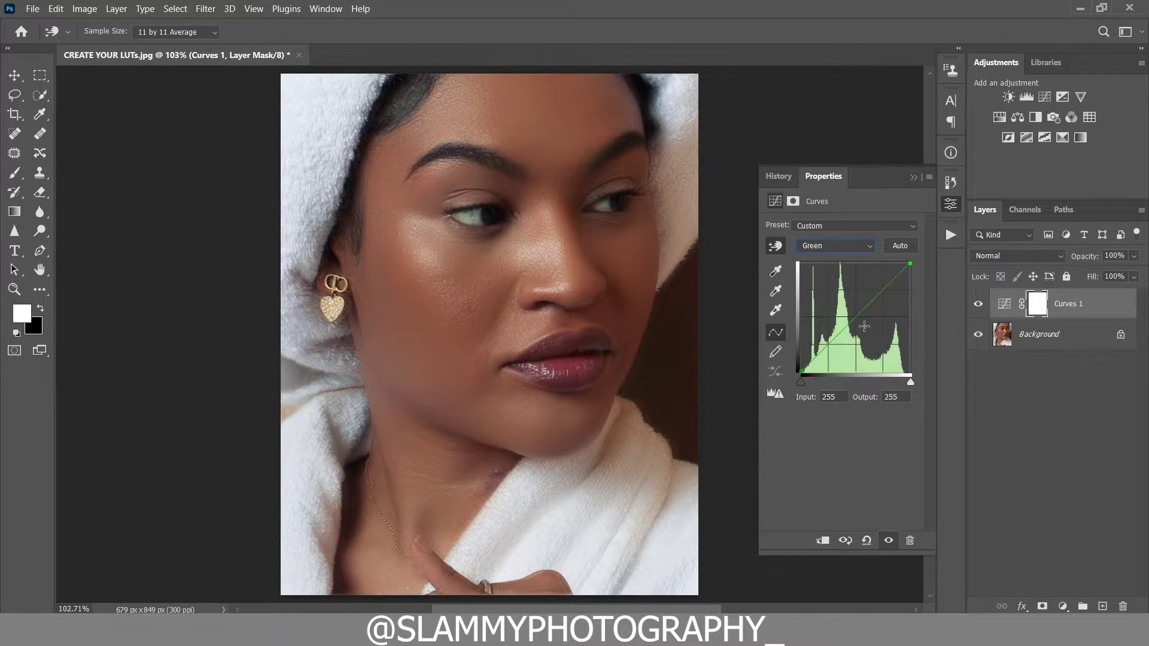
click(430, 300)
drag(429, 301, 432, 300)
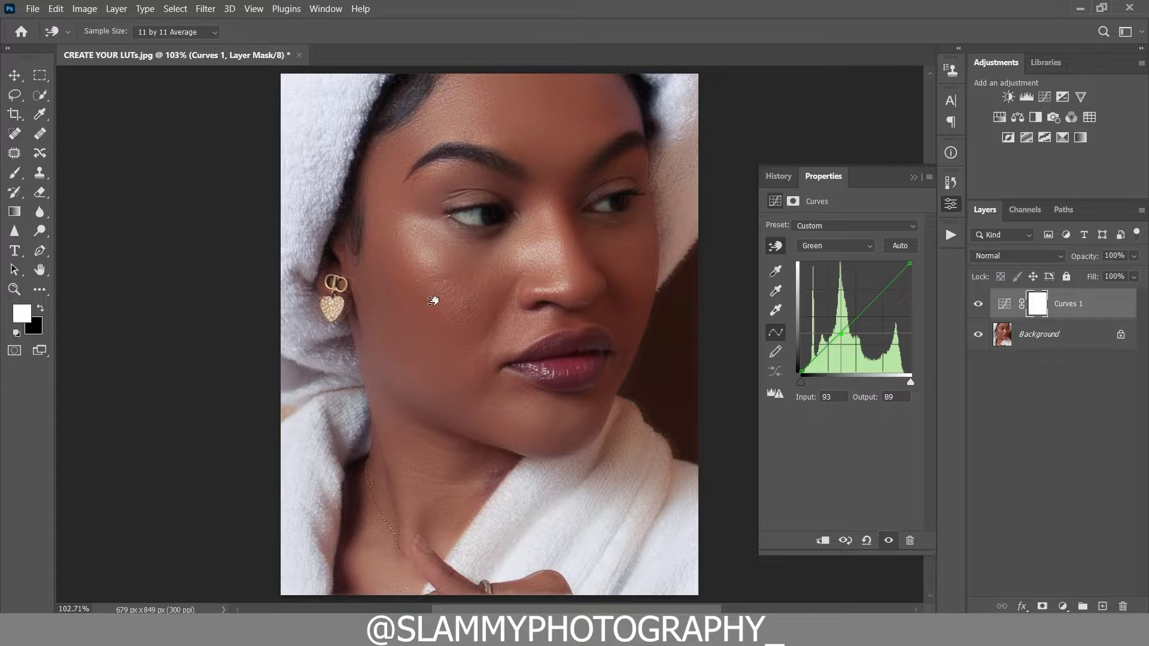
Lower the Blue curve at the cheek to 69 in / 66 out and compare with Curves 1 hidden
click(831, 249)
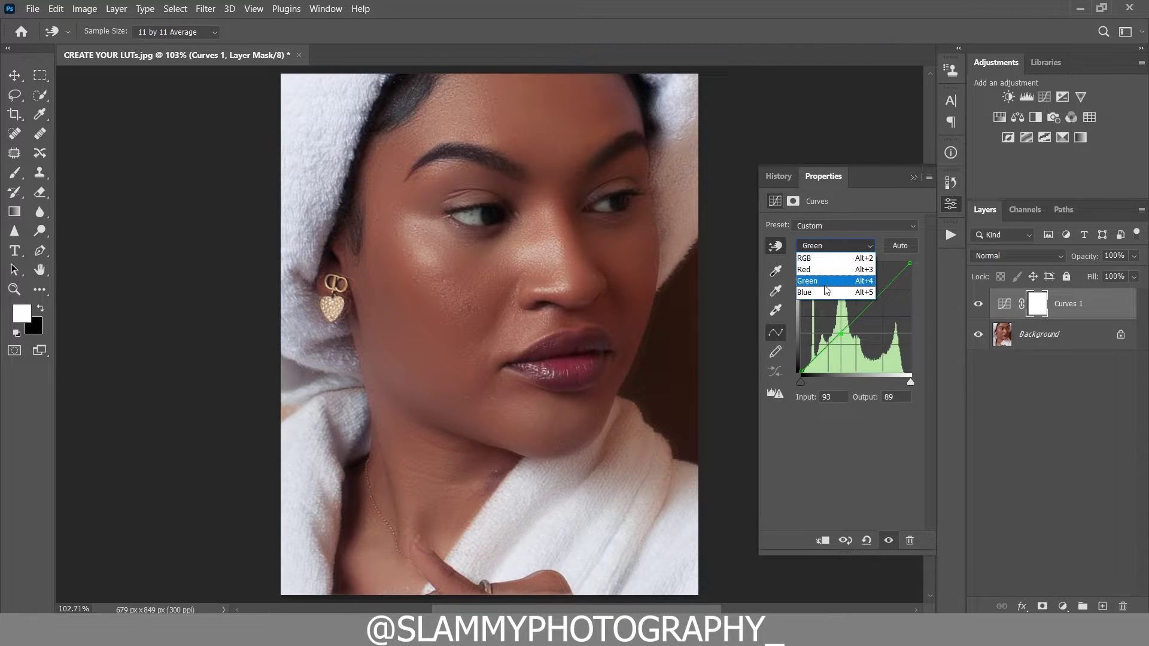
click(826, 292)
drag(430, 314, 457, 311)
click(473, 252)
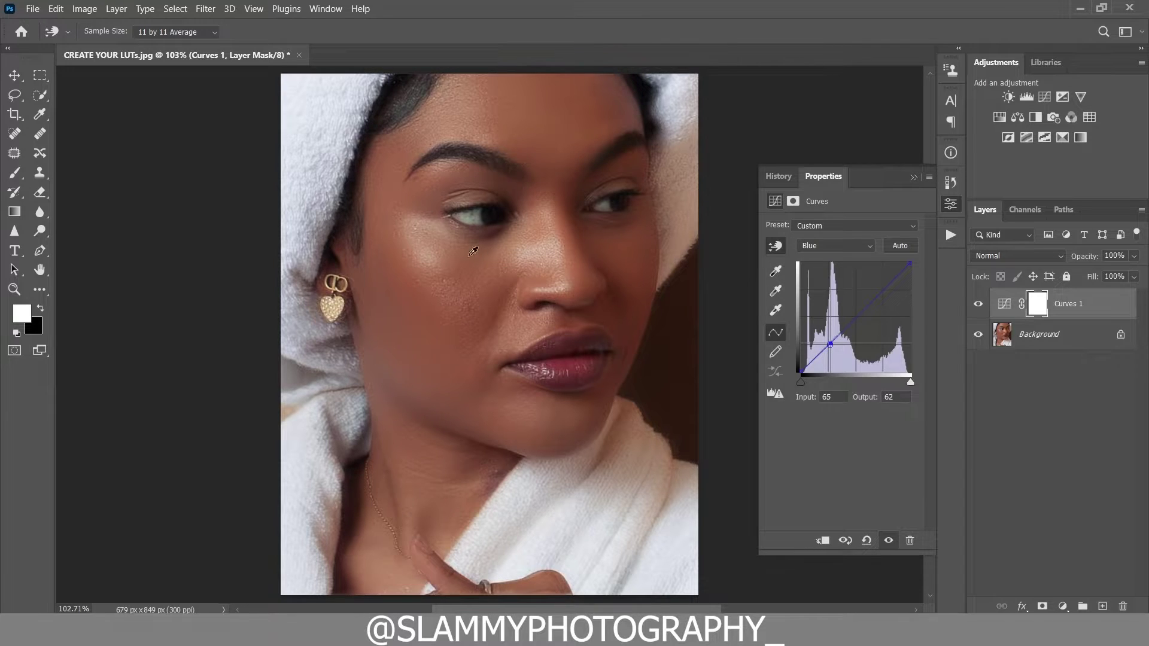
click(979, 305)
click(979, 305)
click(829, 248)
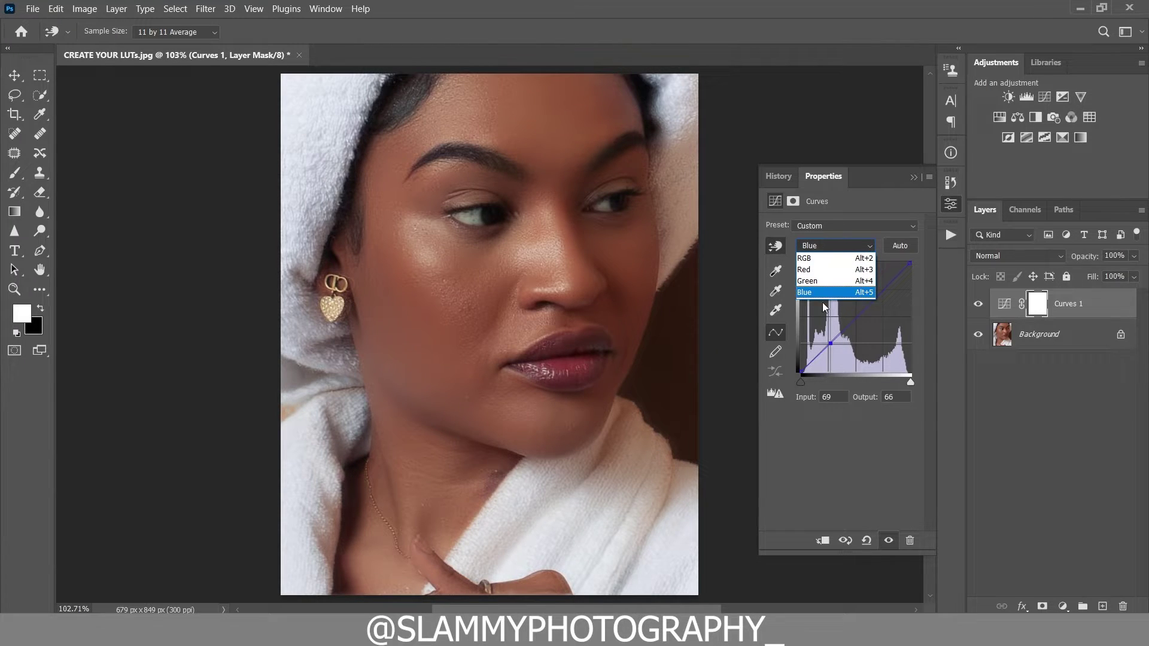
click(824, 271)
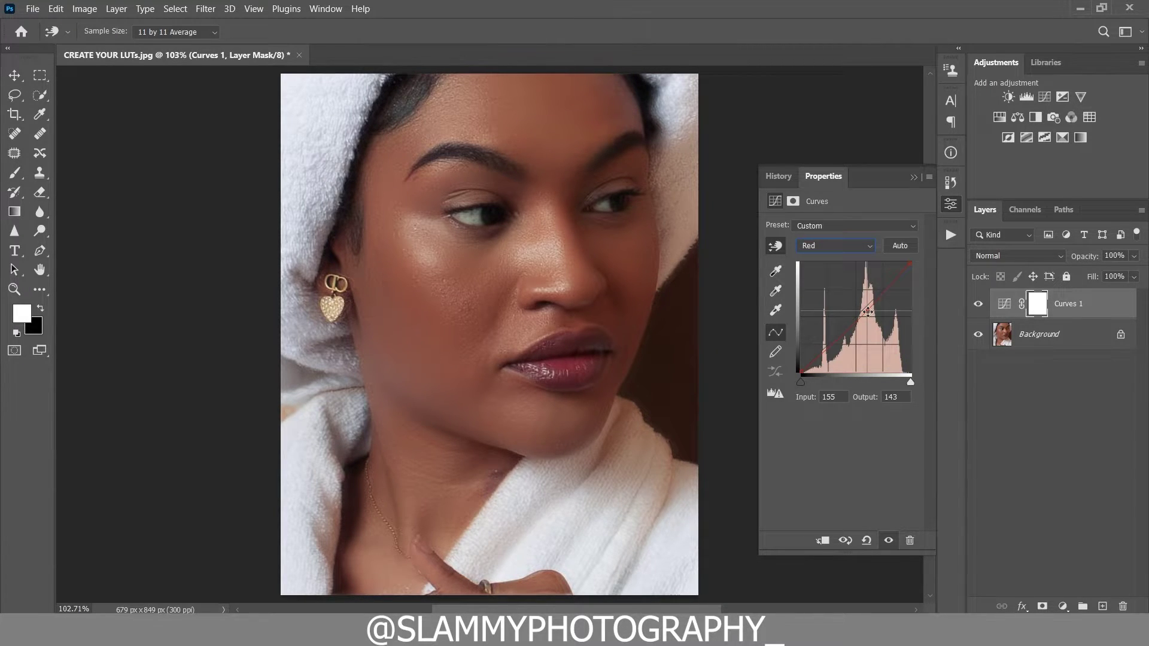
Bend the Red curve down in the midtones and shadows to reduce redness
drag(869, 309, 886, 302)
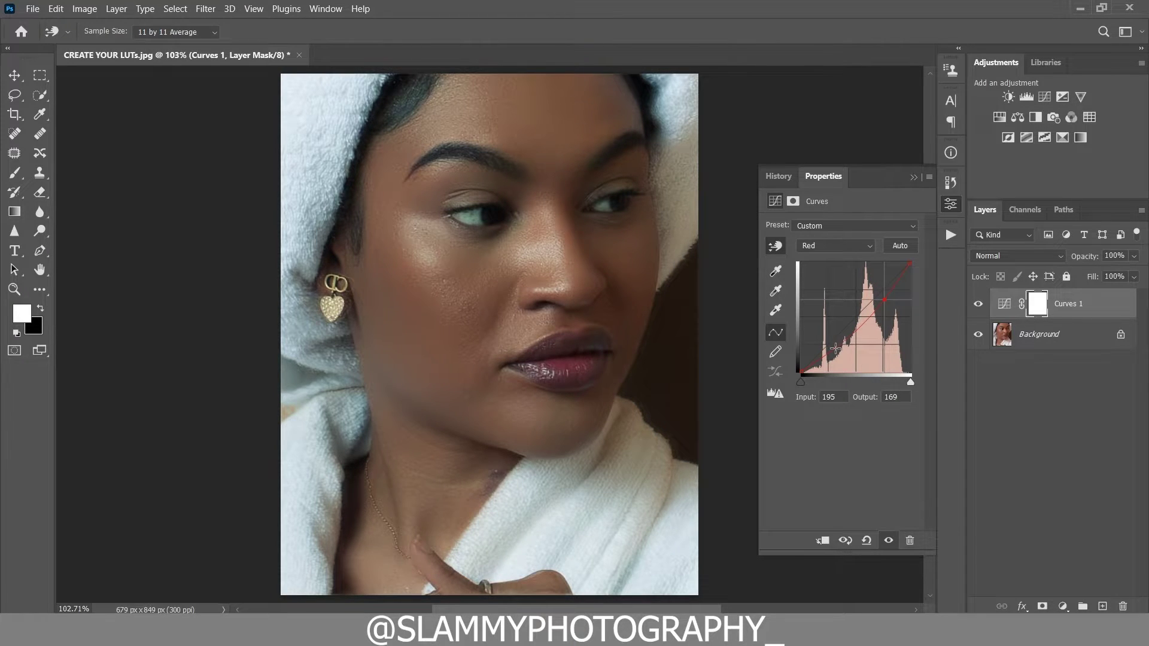
drag(833, 345, 826, 348)
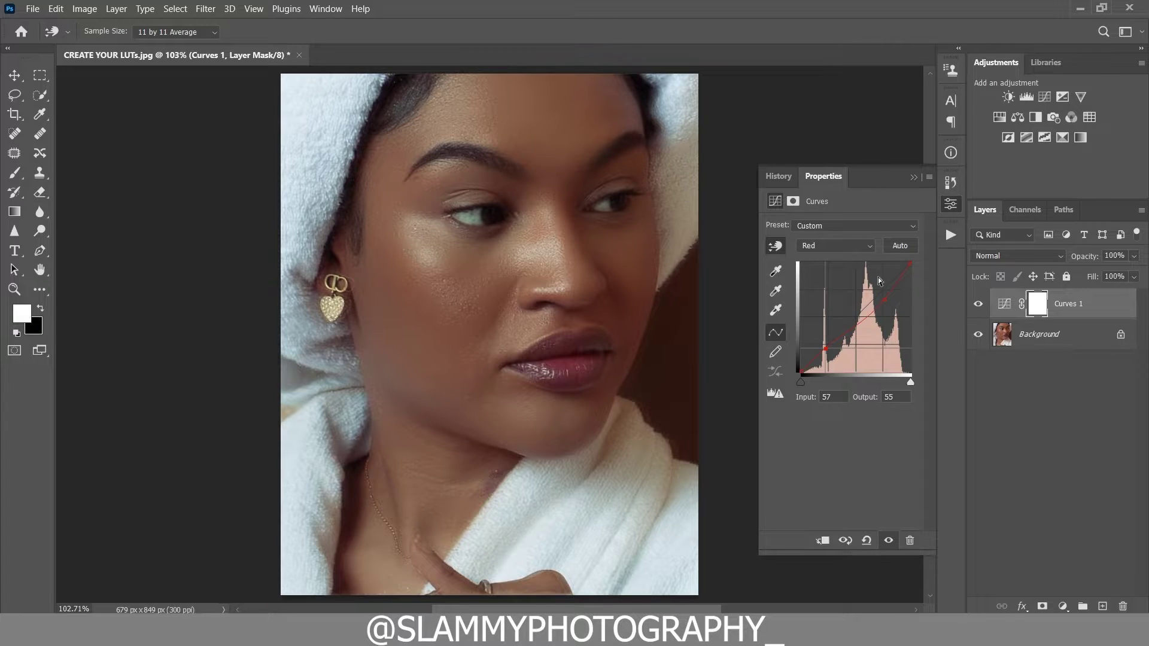
click(852, 248)
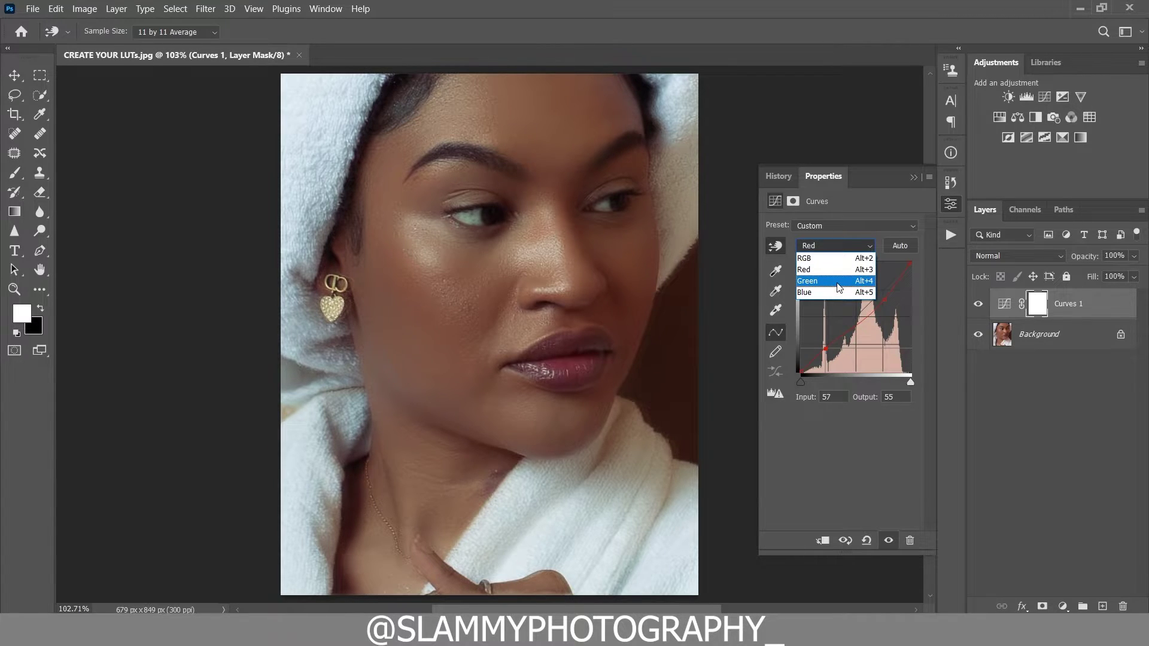
click(838, 282)
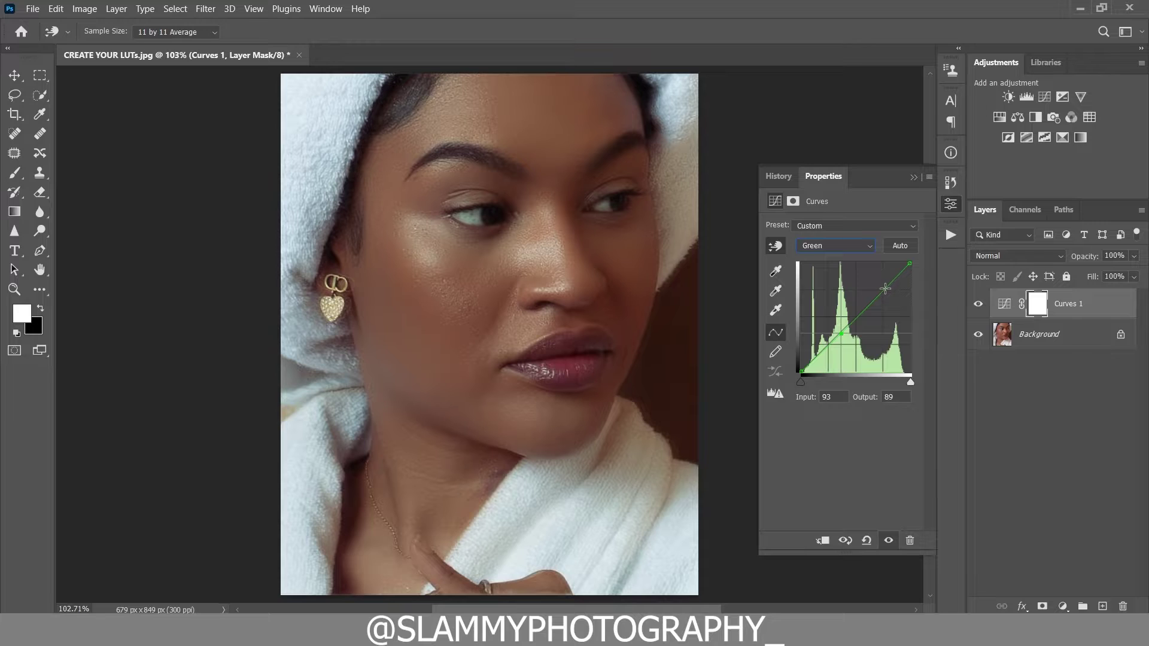
Raise the Green highlights to 199 in / 208 out and deepen its shadows, then compare
drag(886, 288, 886, 283)
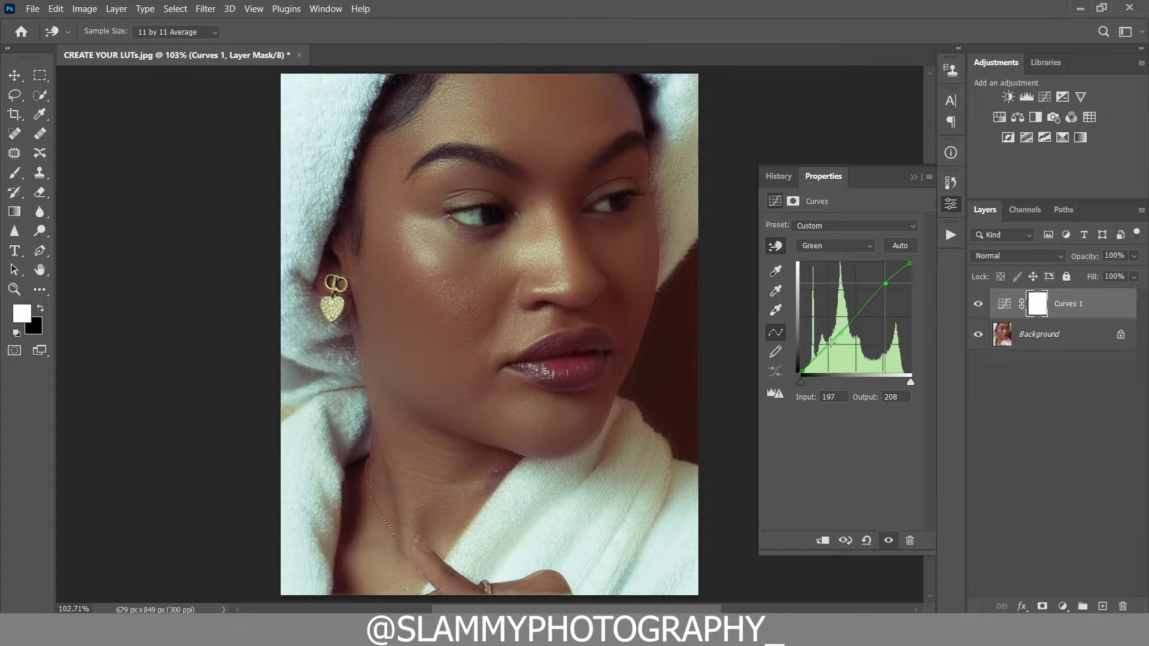
drag(829, 347, 830, 349)
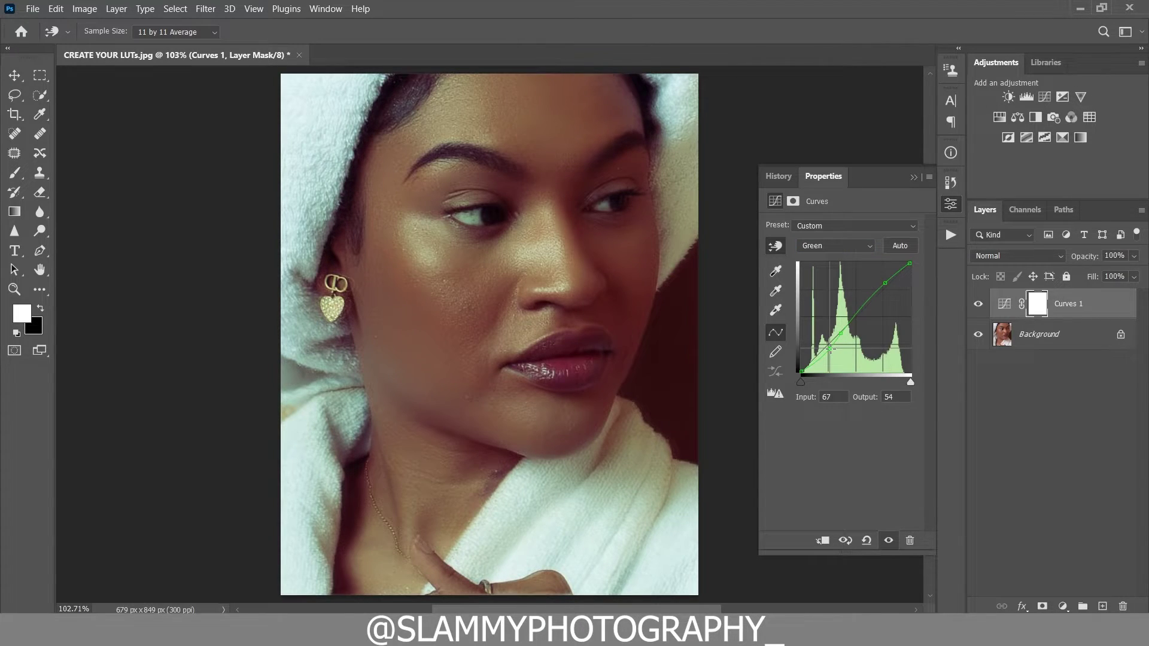
click(885, 284)
click(978, 306)
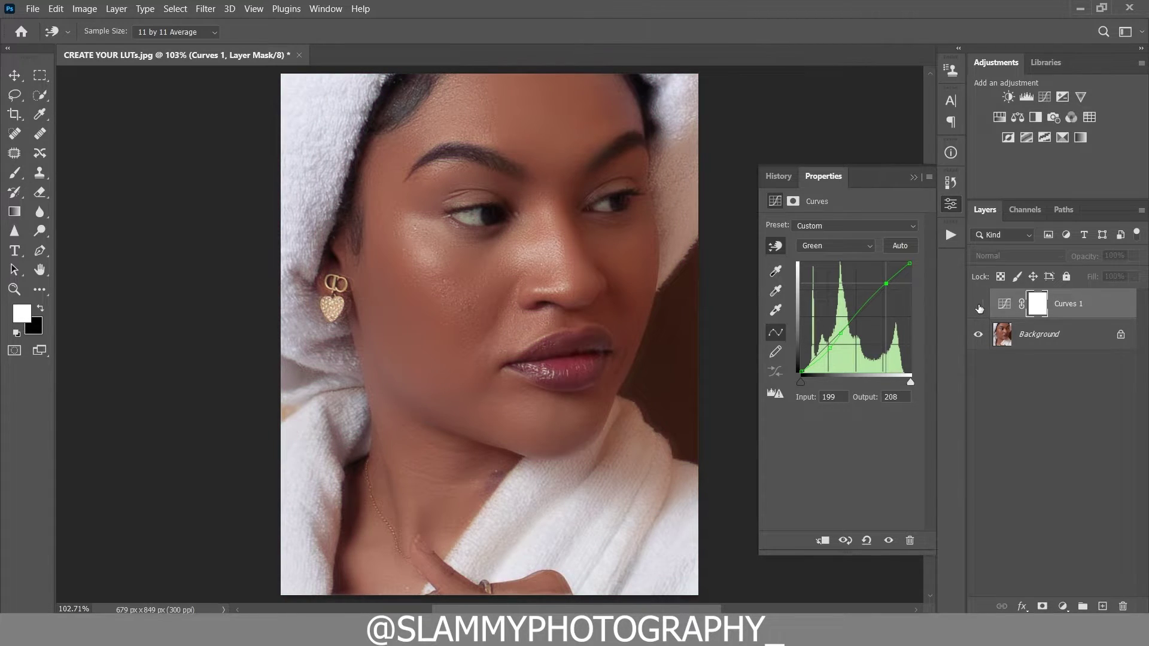
click(978, 306)
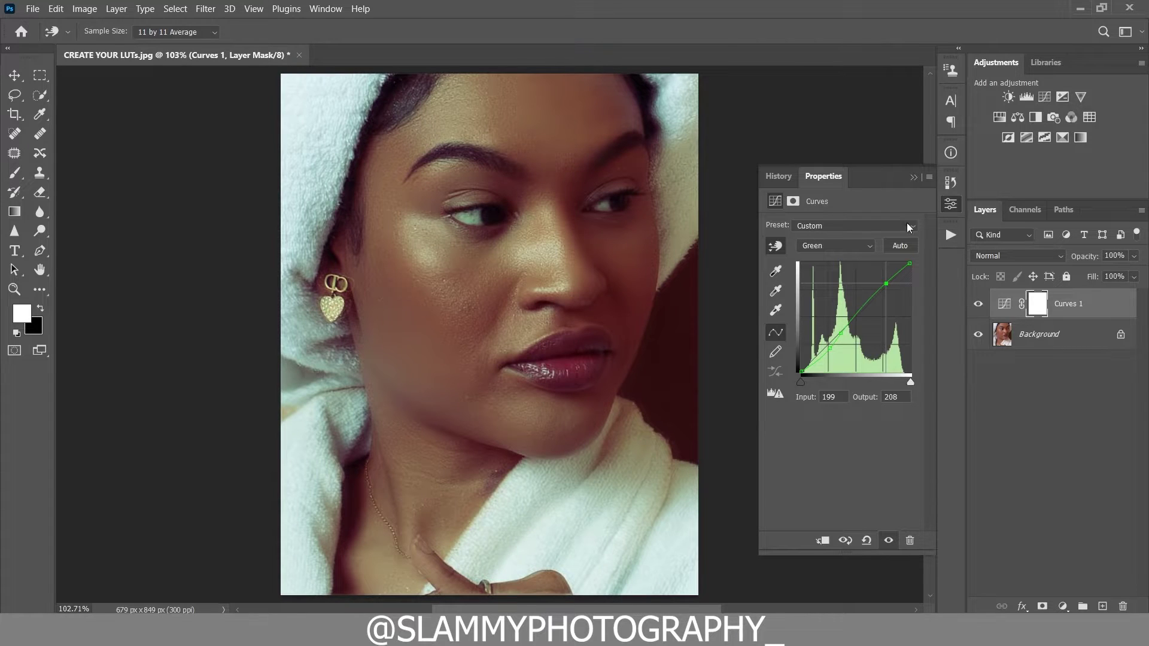
click(916, 175)
Zoom in on the face and compare the portrait with and without Curves 1
click(14, 289)
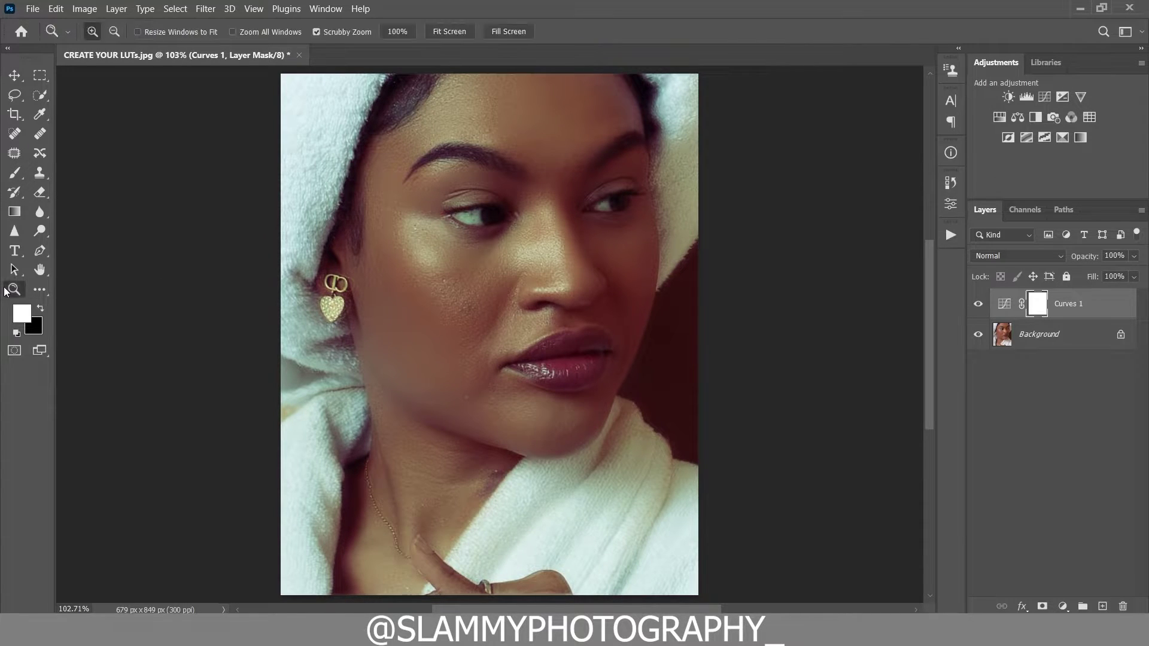
drag(508, 277, 537, 312)
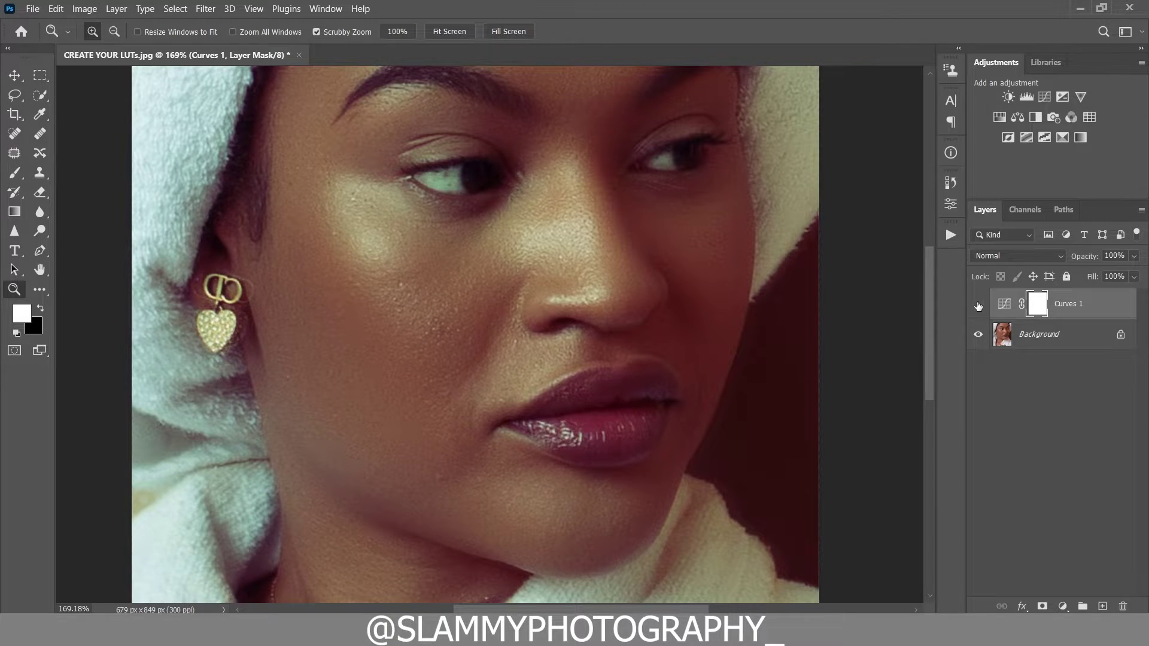
click(978, 306)
click(978, 306)
Raise the composite RGB black point to 16 output for matte shadows, then compare
double_click(1004, 304)
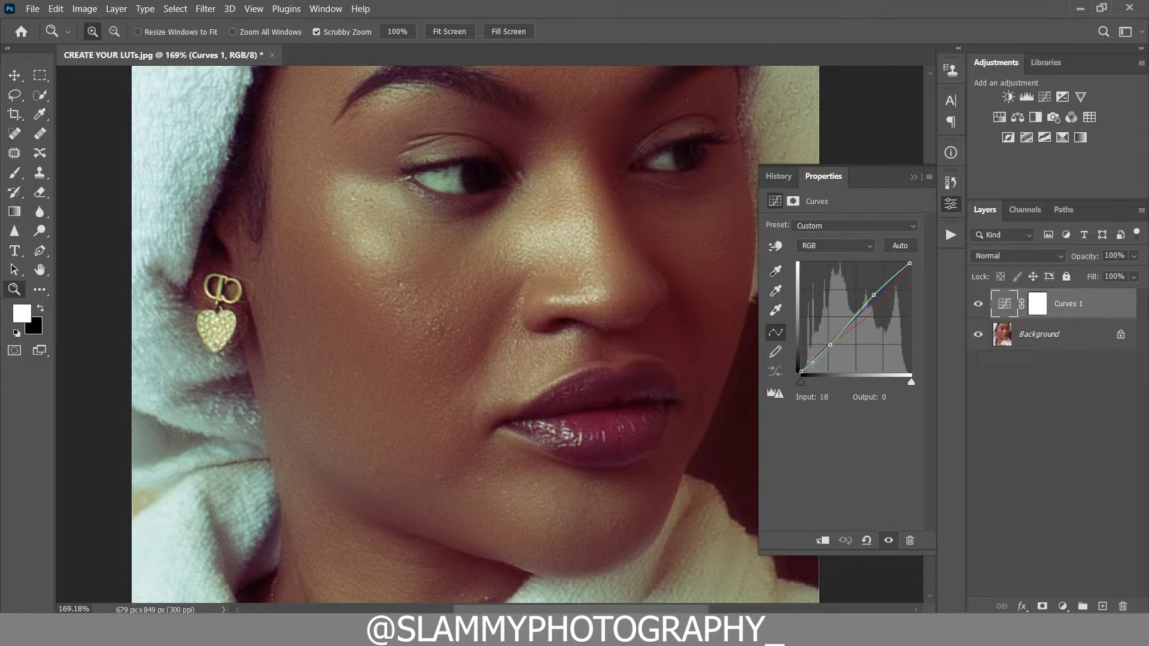
drag(801, 371, 799, 363)
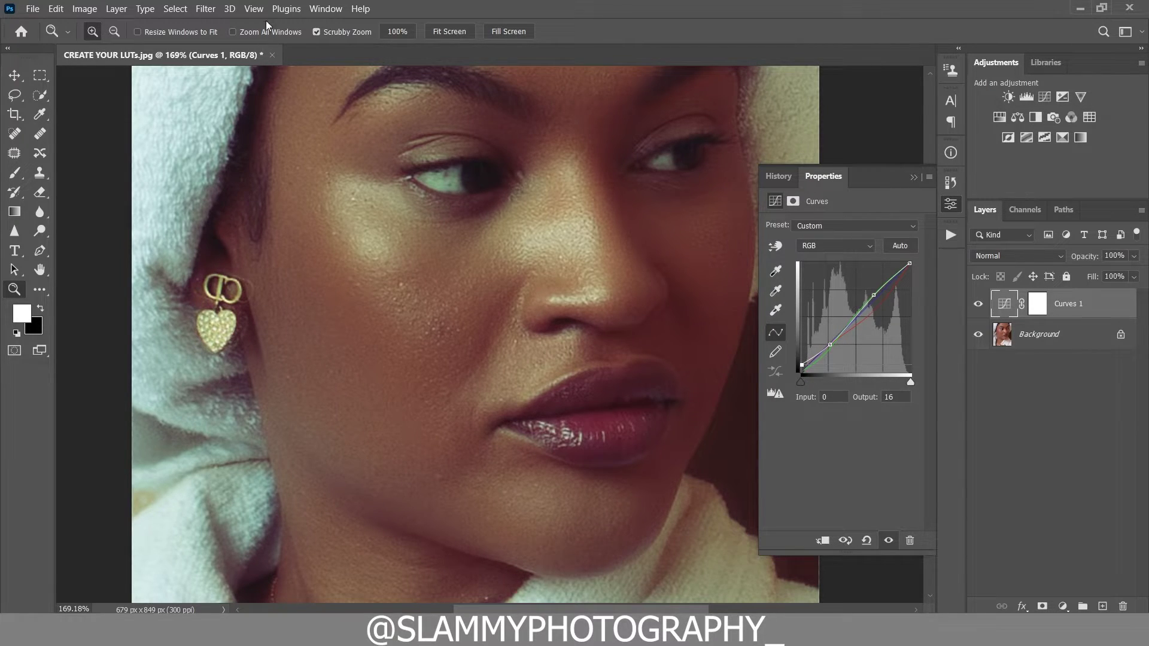
click(254, 9)
click(297, 143)
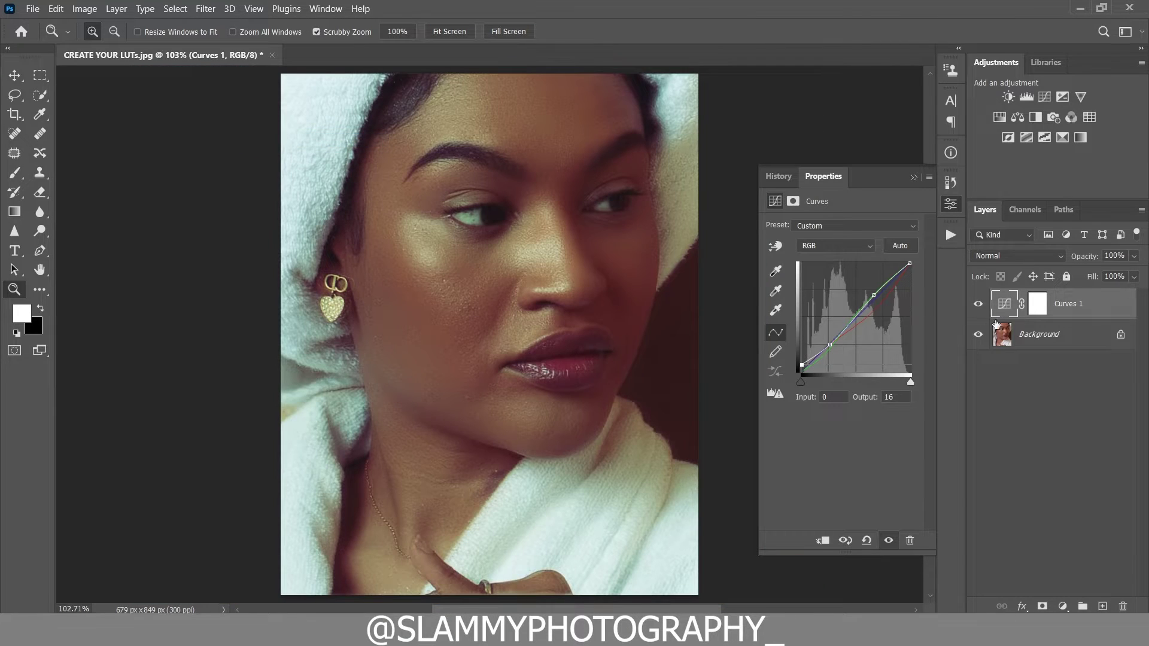
click(980, 305)
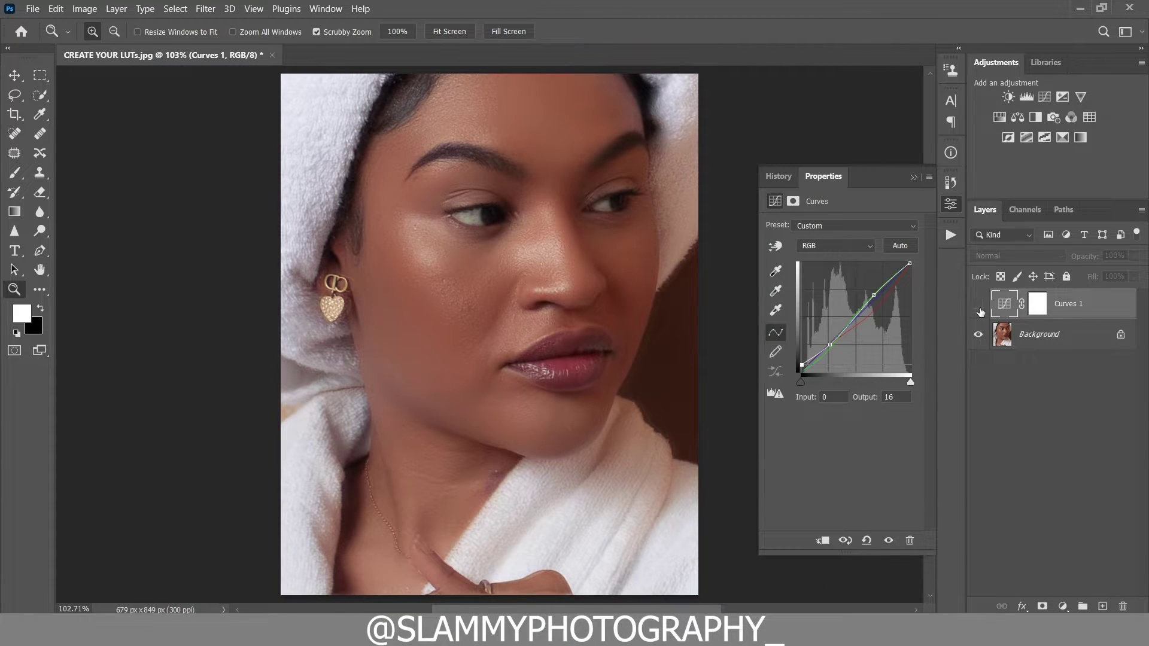
click(979, 305)
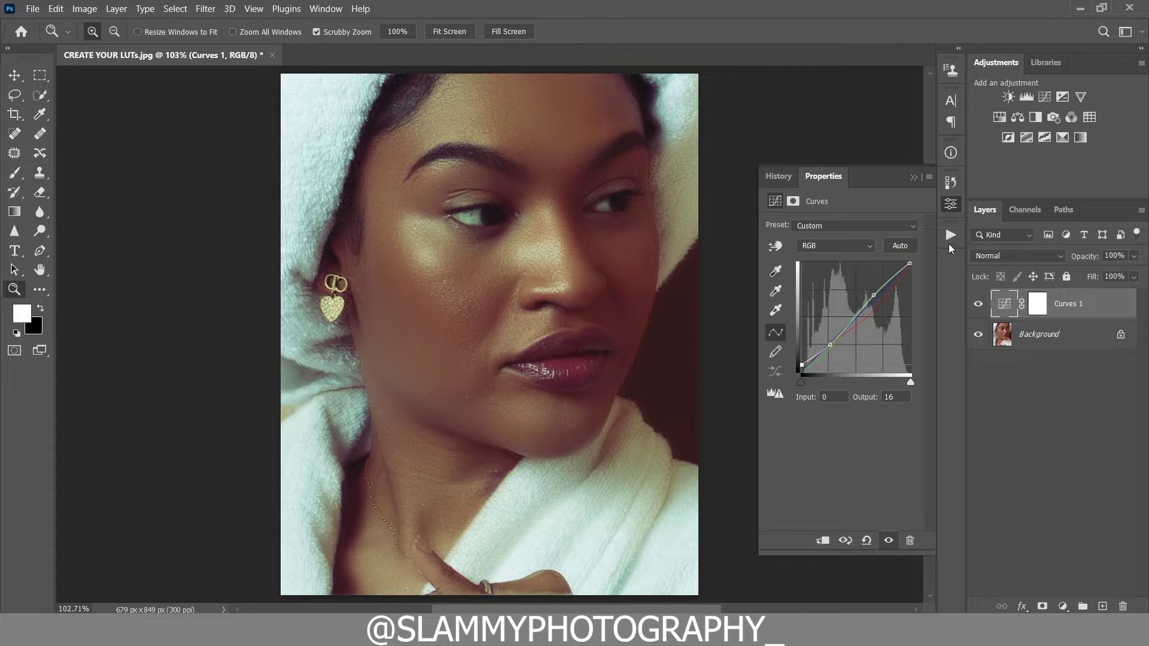
click(917, 178)
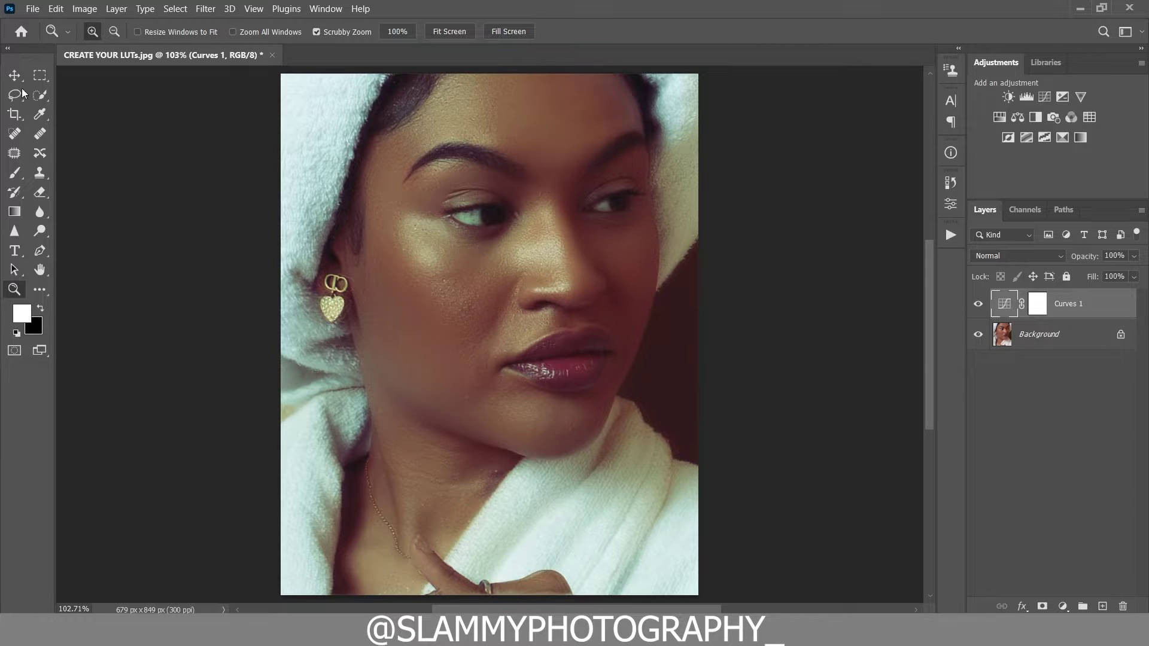
Export Color Lookup Tables in all four formats, saved as cinlut in the skincare folder
click(36, 9)
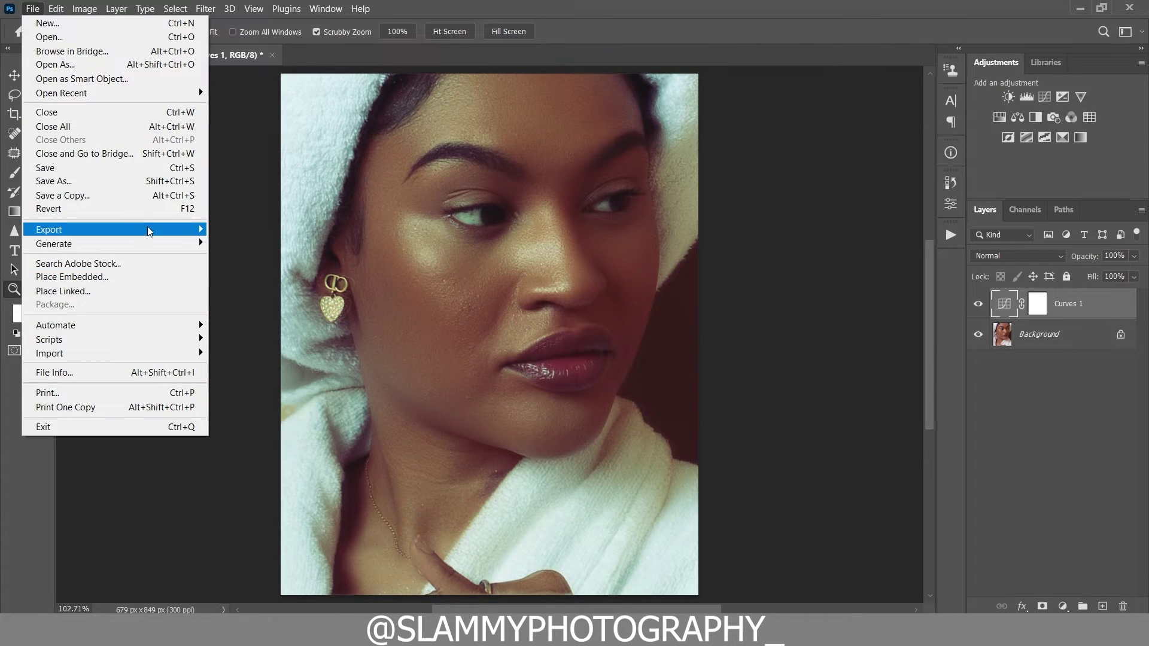
mouse_move(147, 226)
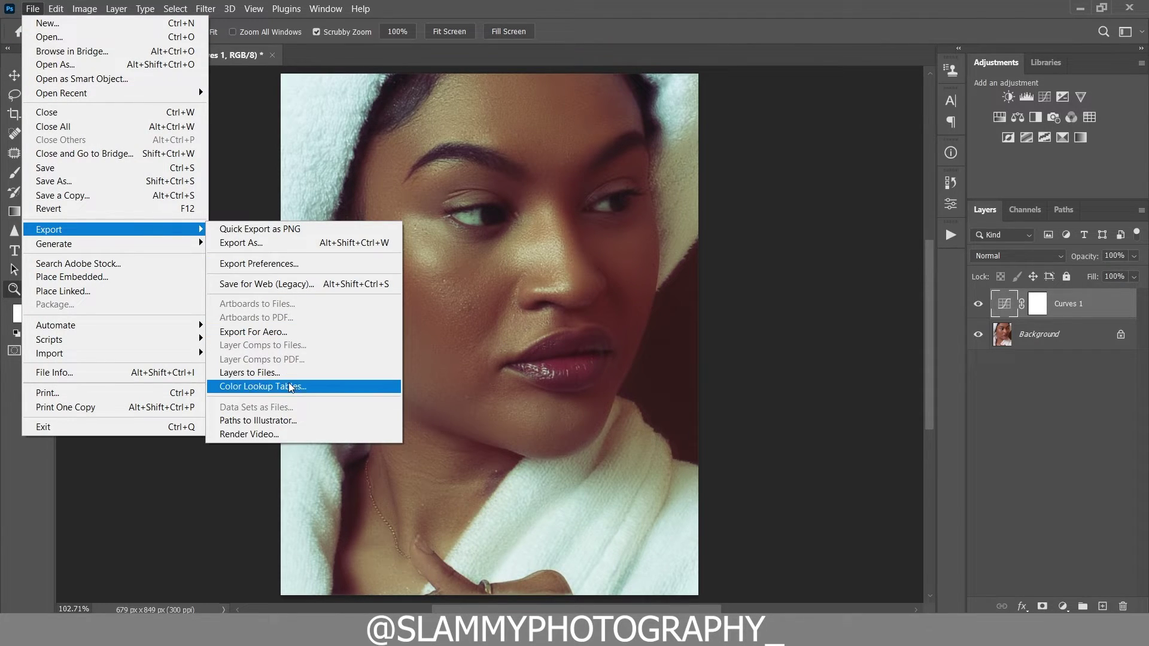
click(263, 386)
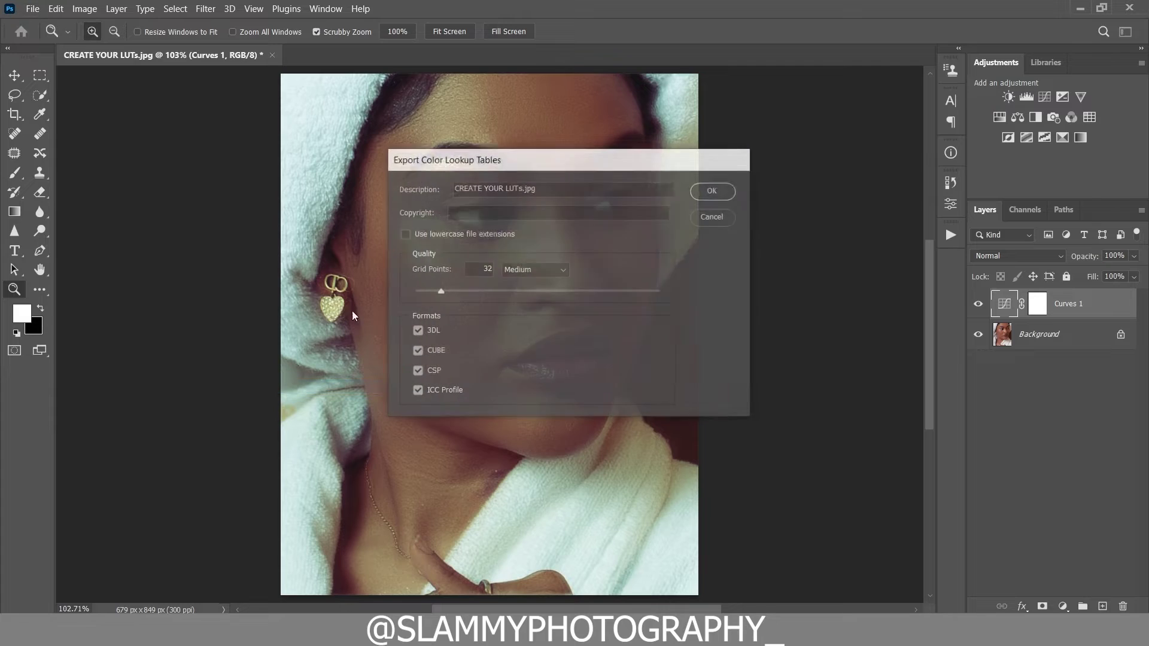
click(713, 190)
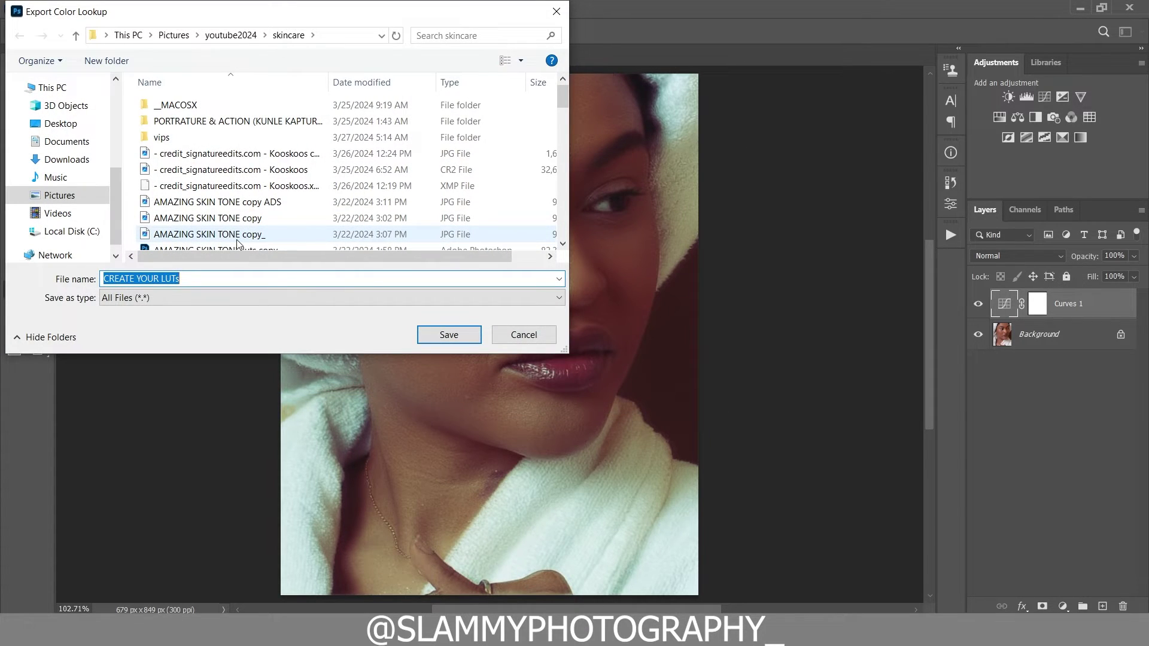
text(cin)
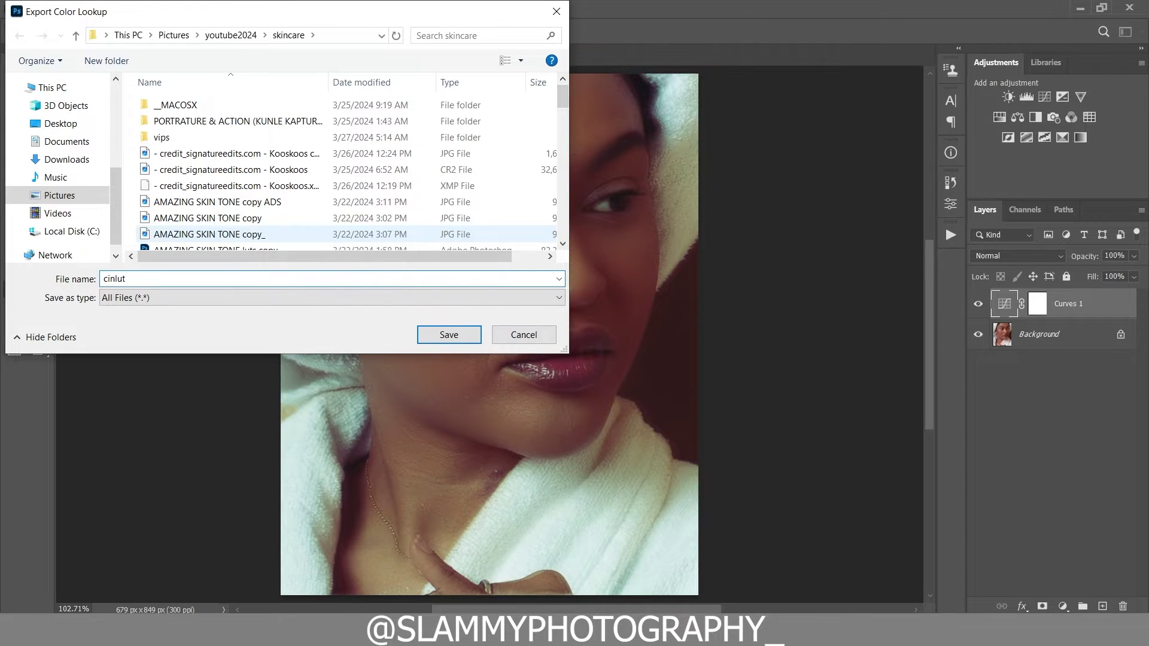
text(lut)
click(454, 334)
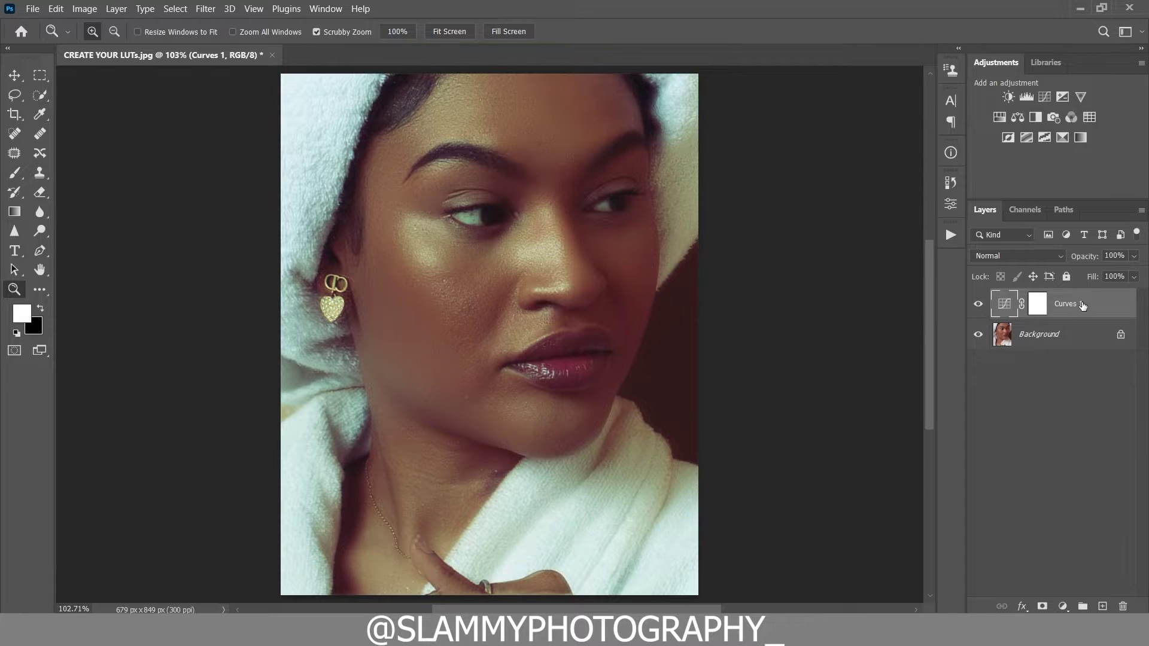
Delete Curves 1, add a Color Lookup layer and load delete file.CUBE into it
drag(1083, 305, 1123, 607)
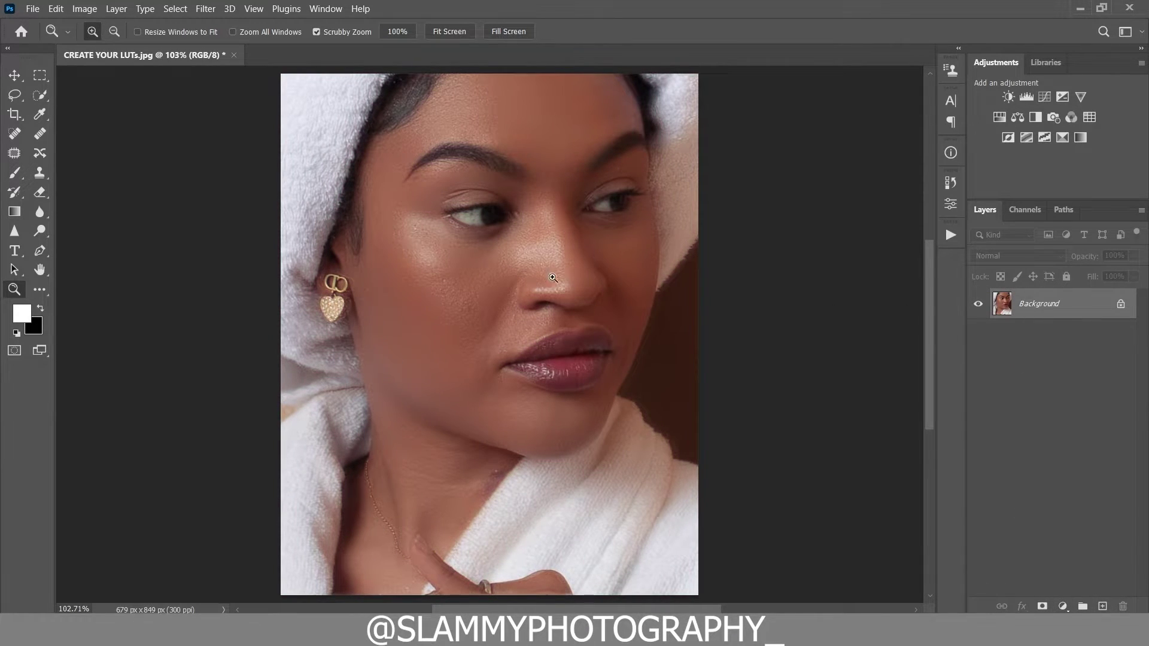
click(1063, 606)
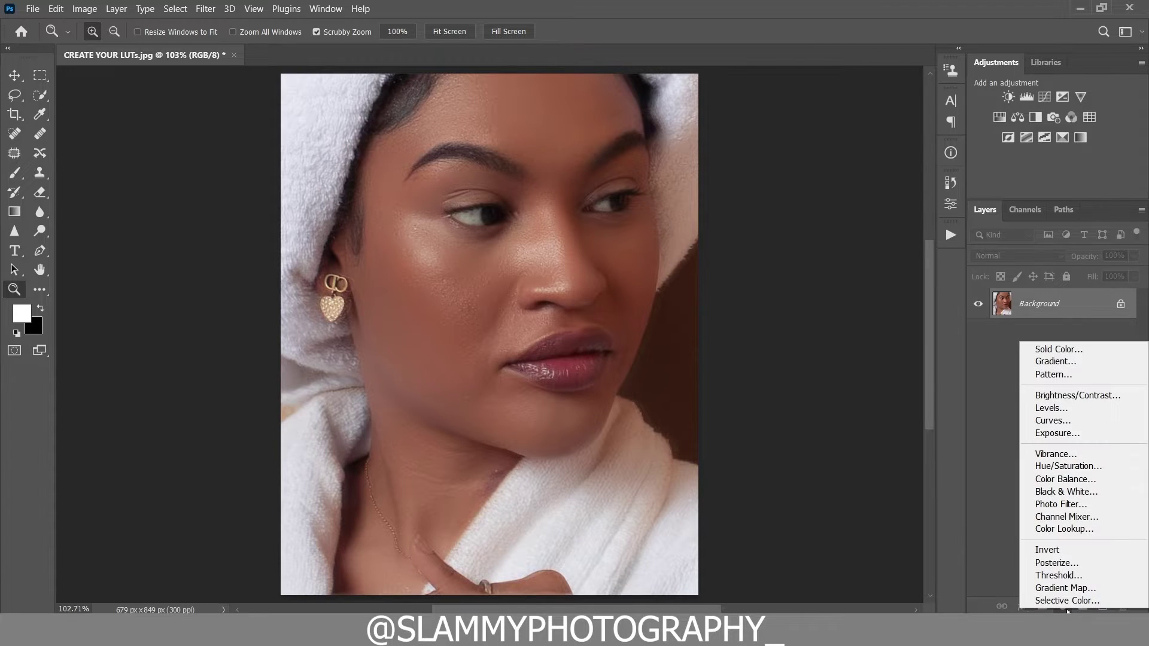
click(1062, 529)
click(843, 228)
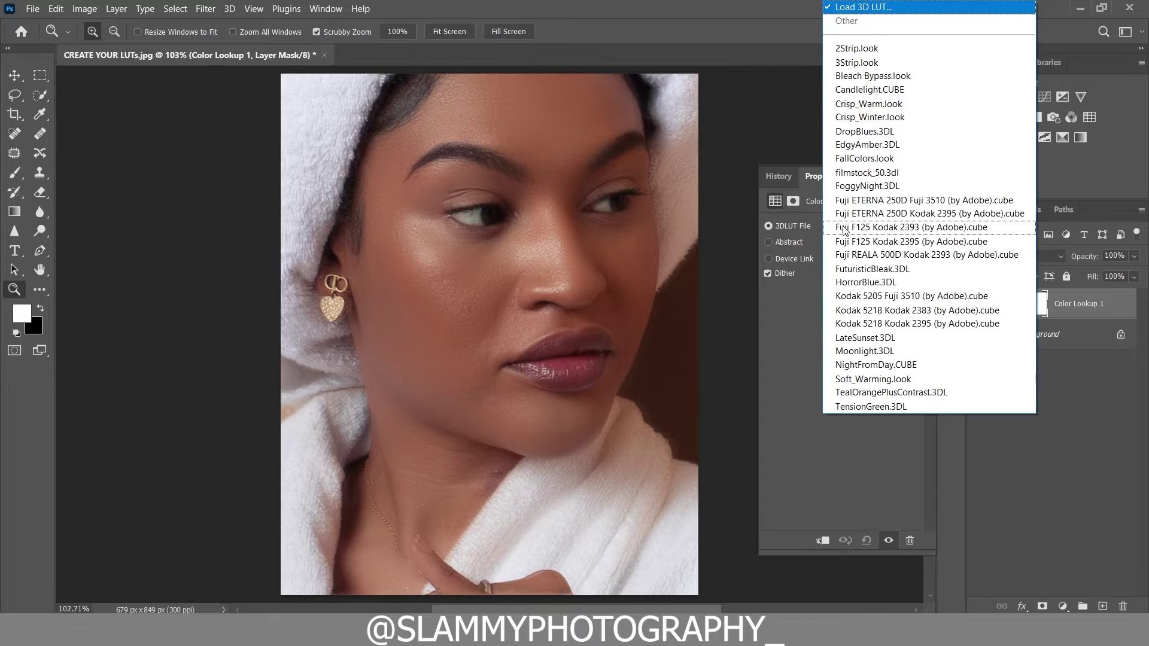
click(862, 12)
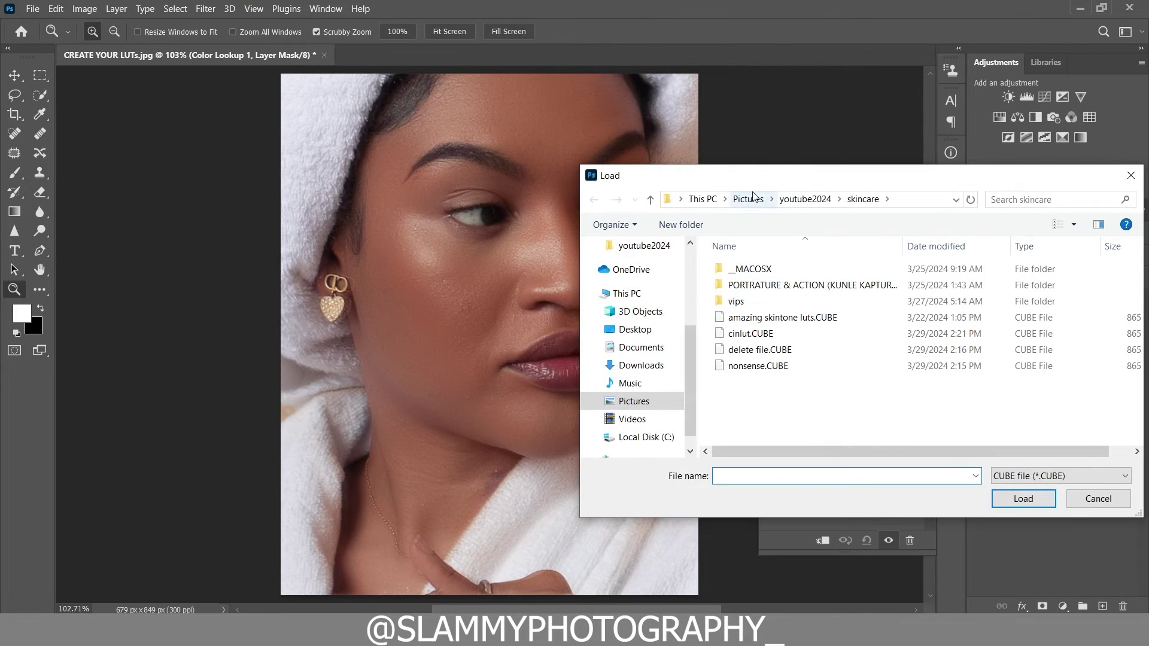
click(779, 365)
click(793, 354)
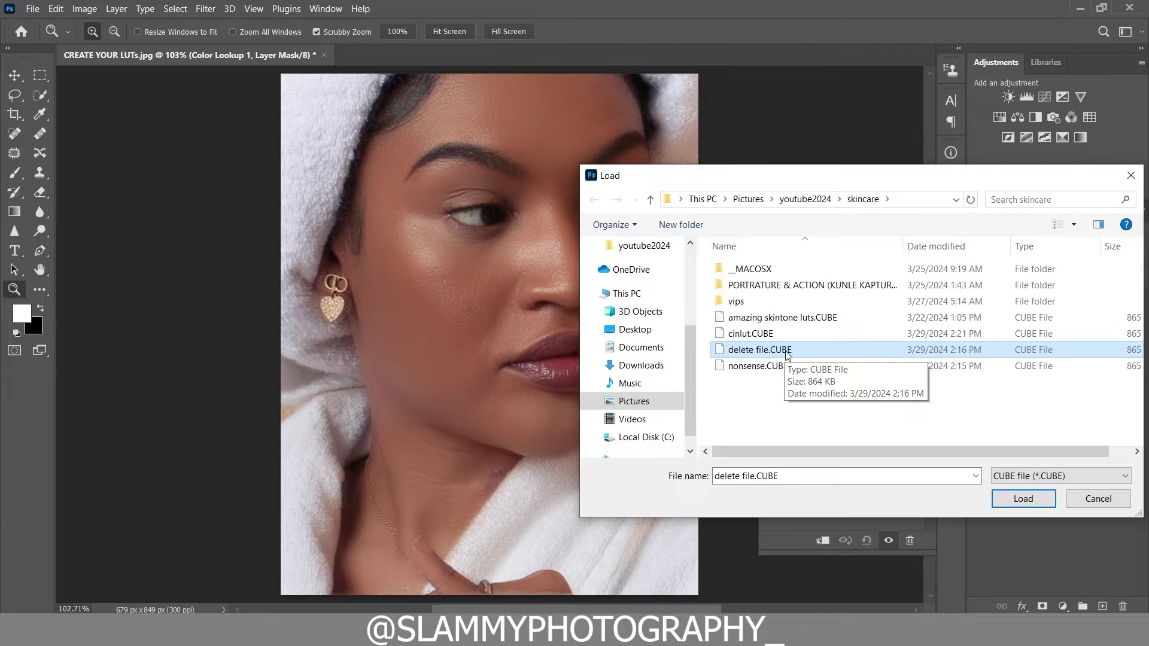
click(1021, 502)
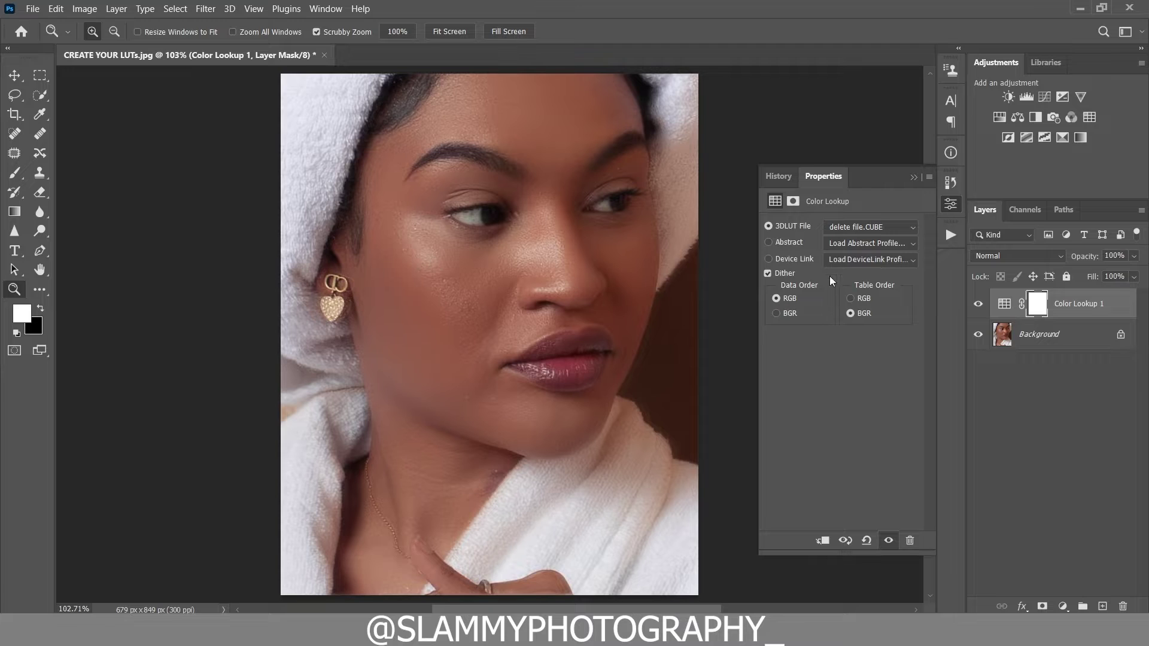
Load the exported cinlut.CUBE into the Color Lookup layer instead
click(873, 227)
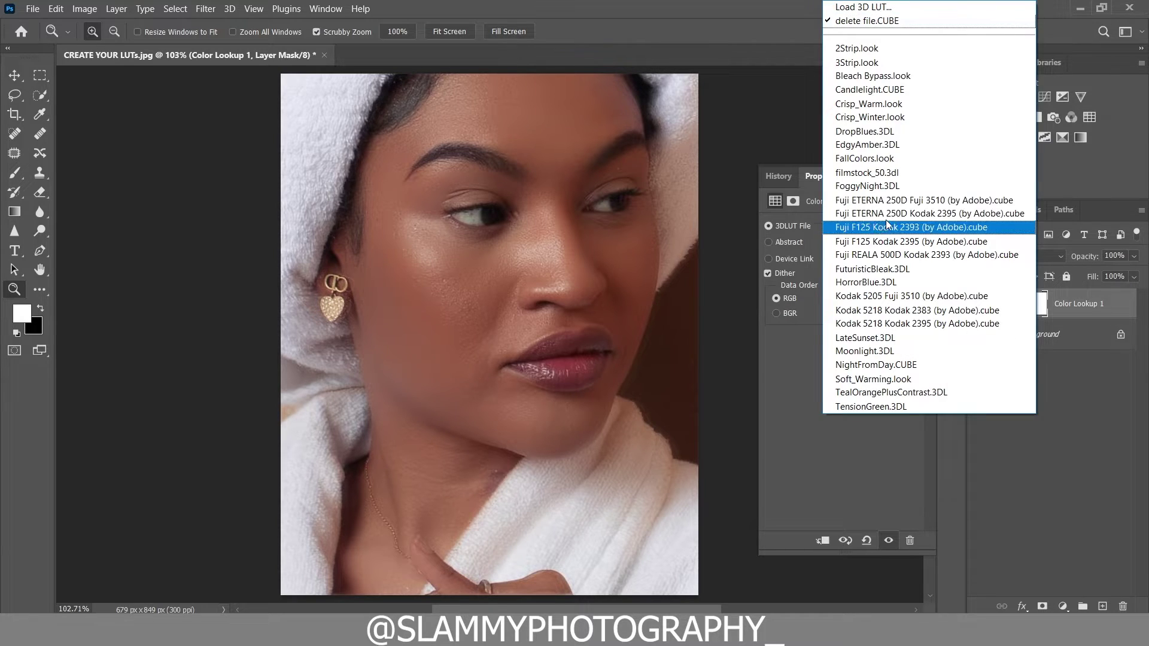
click(886, 7)
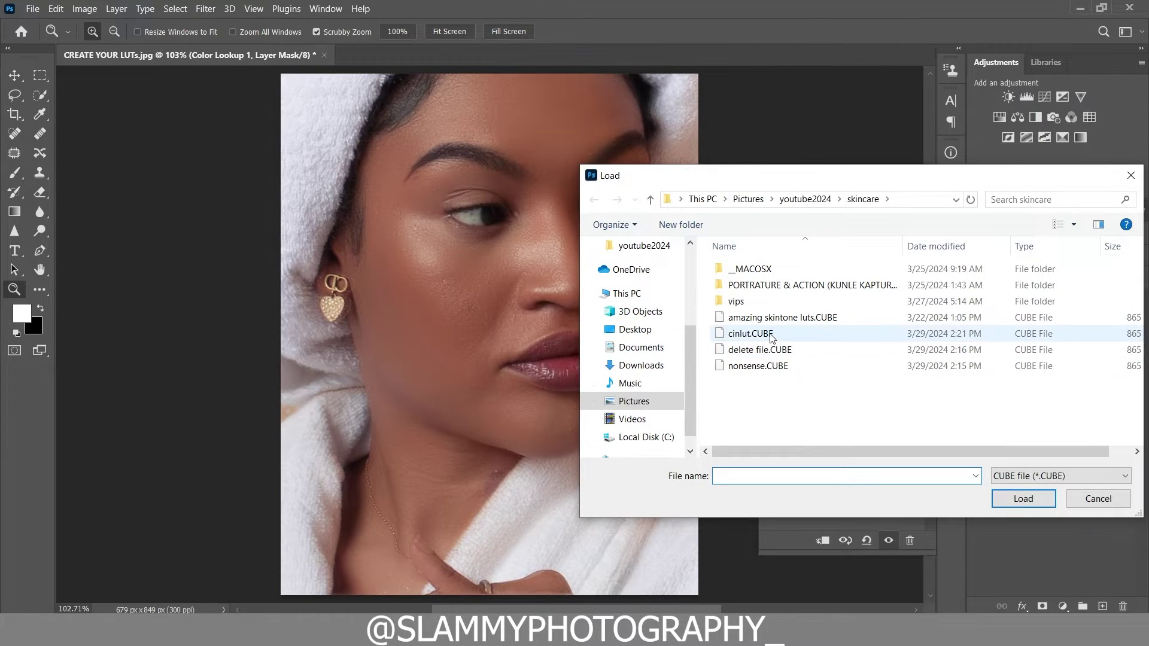
click(771, 335)
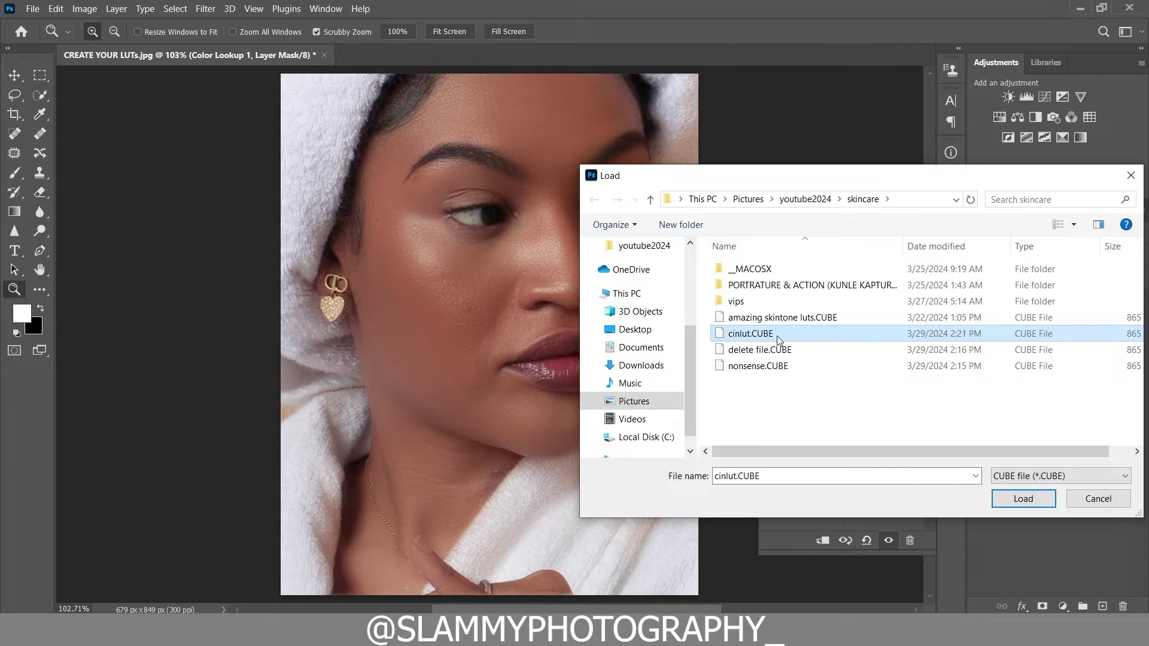
click(1022, 499)
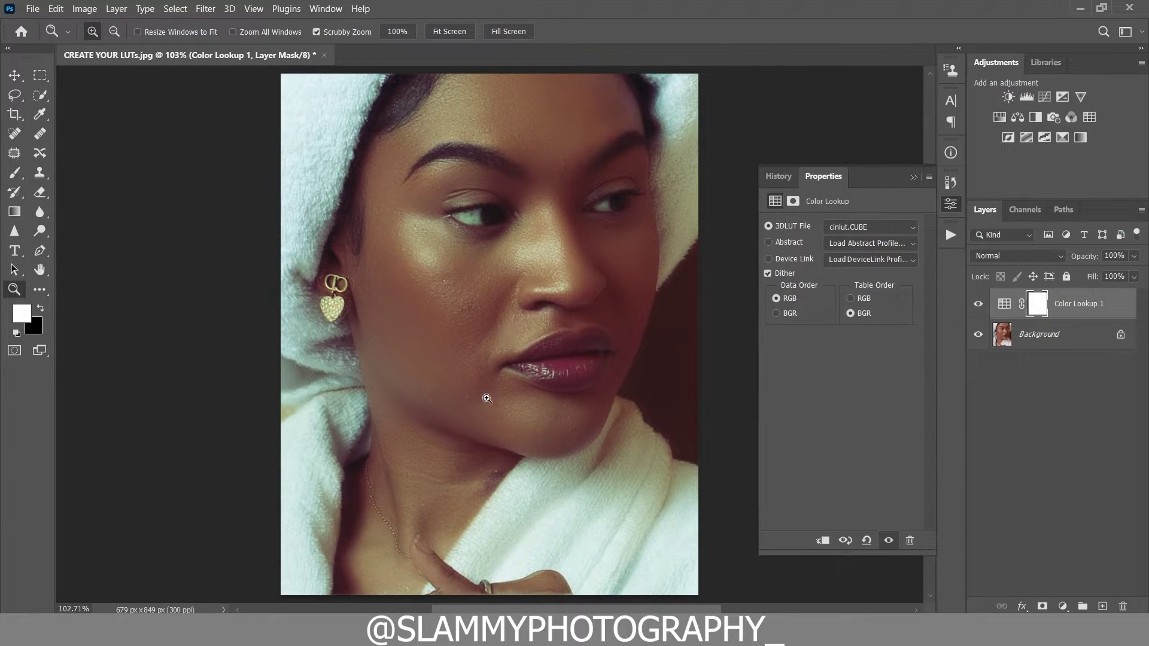
Toggle Color Lookup 1's visibility to compare before and after, leaving it hidden
click(980, 305)
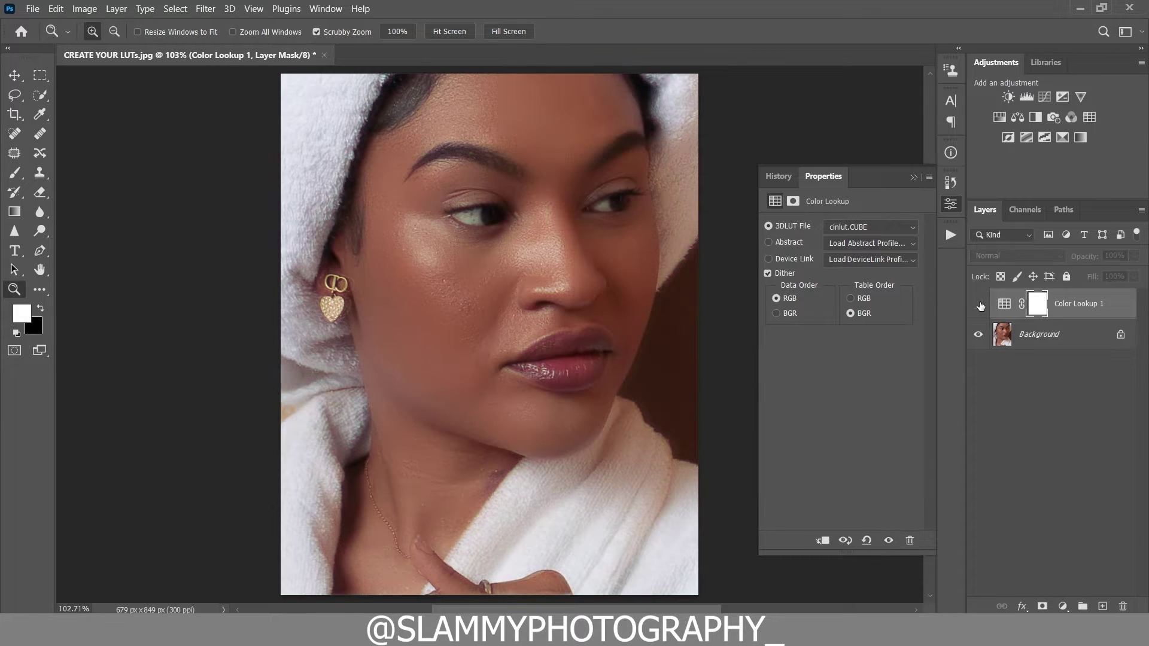
click(980, 306)
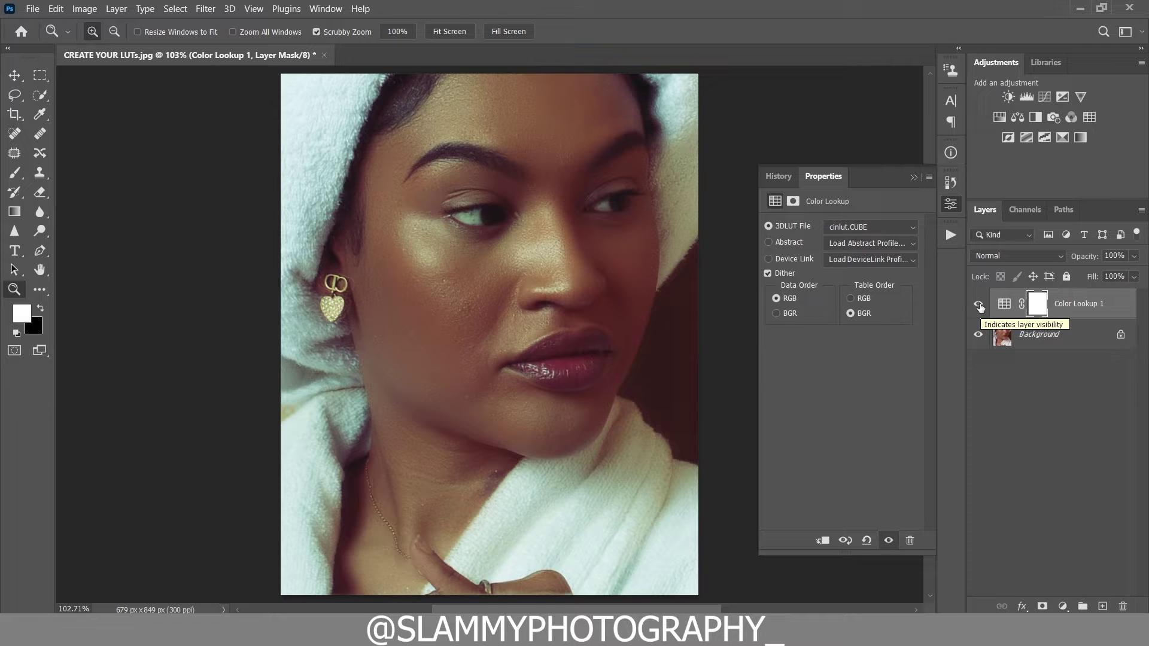
click(980, 307)
Add a Color Lookup 2 layer above Background that loads amazing skintone luts.CUBE
click(1045, 340)
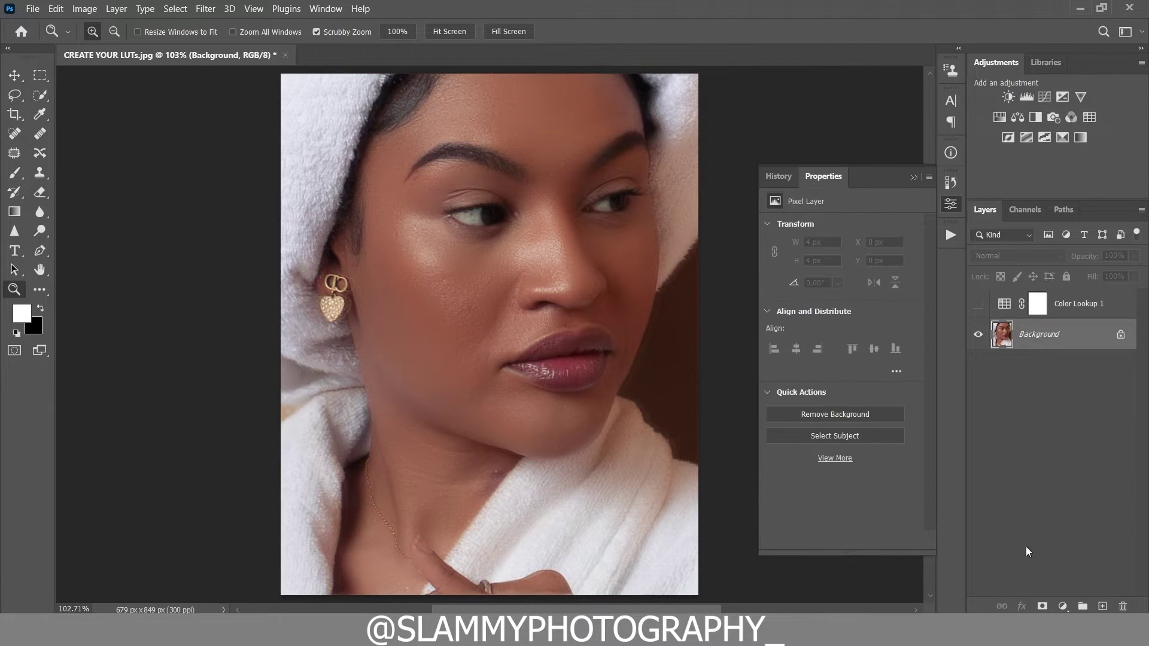
click(1063, 606)
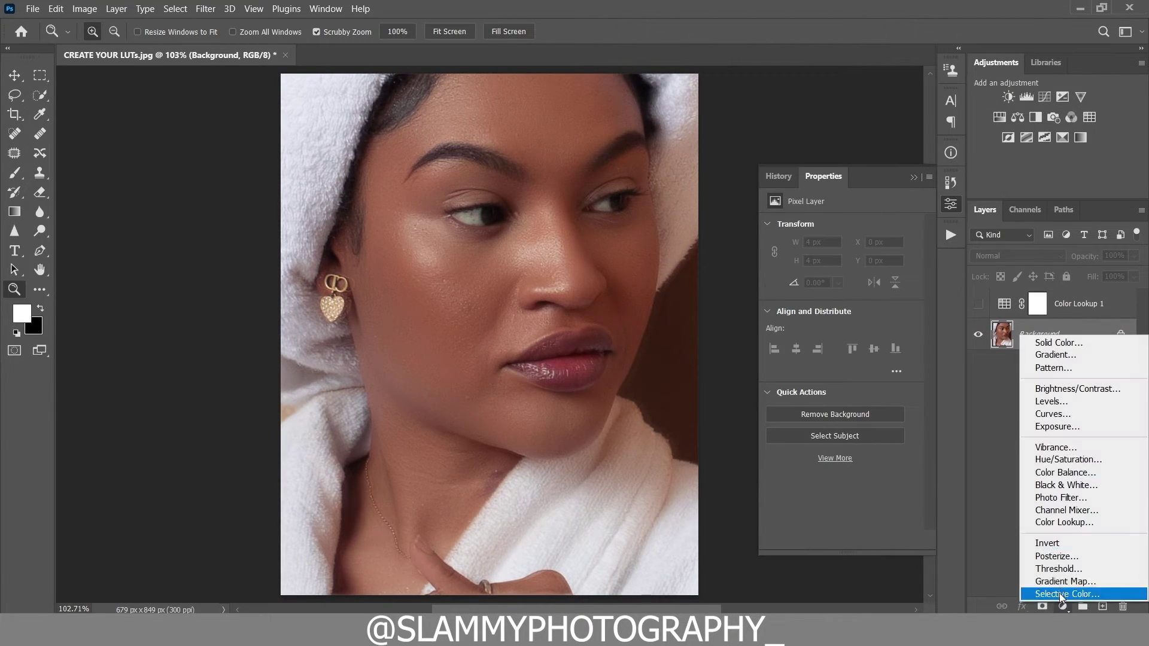
click(1056, 523)
click(857, 227)
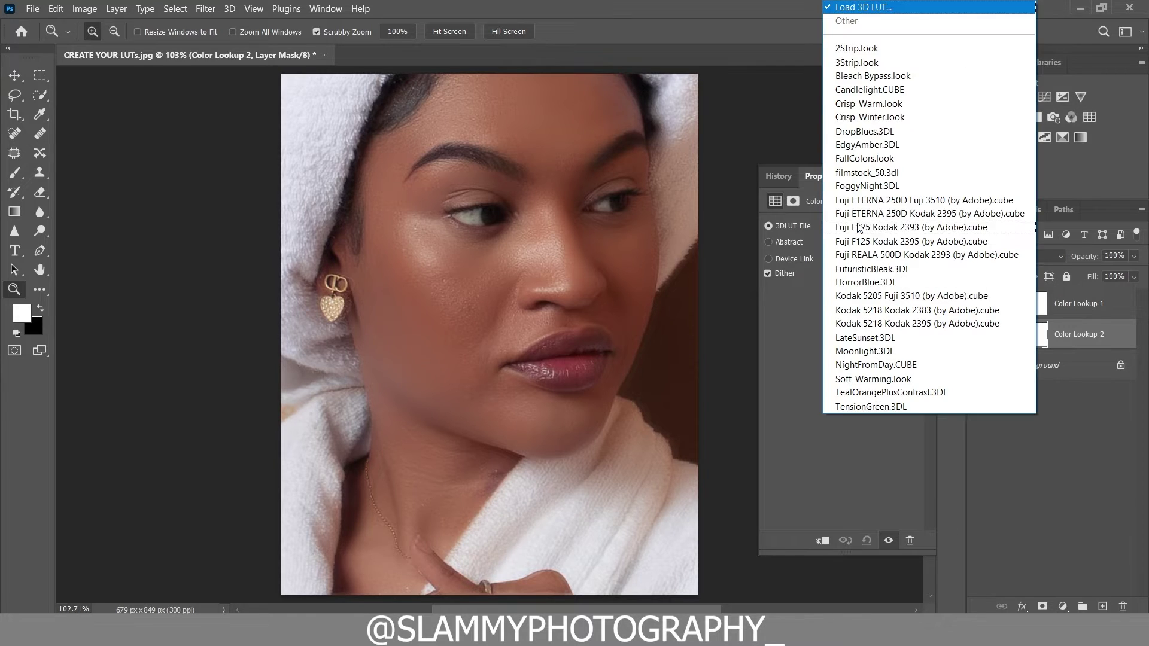
click(850, 7)
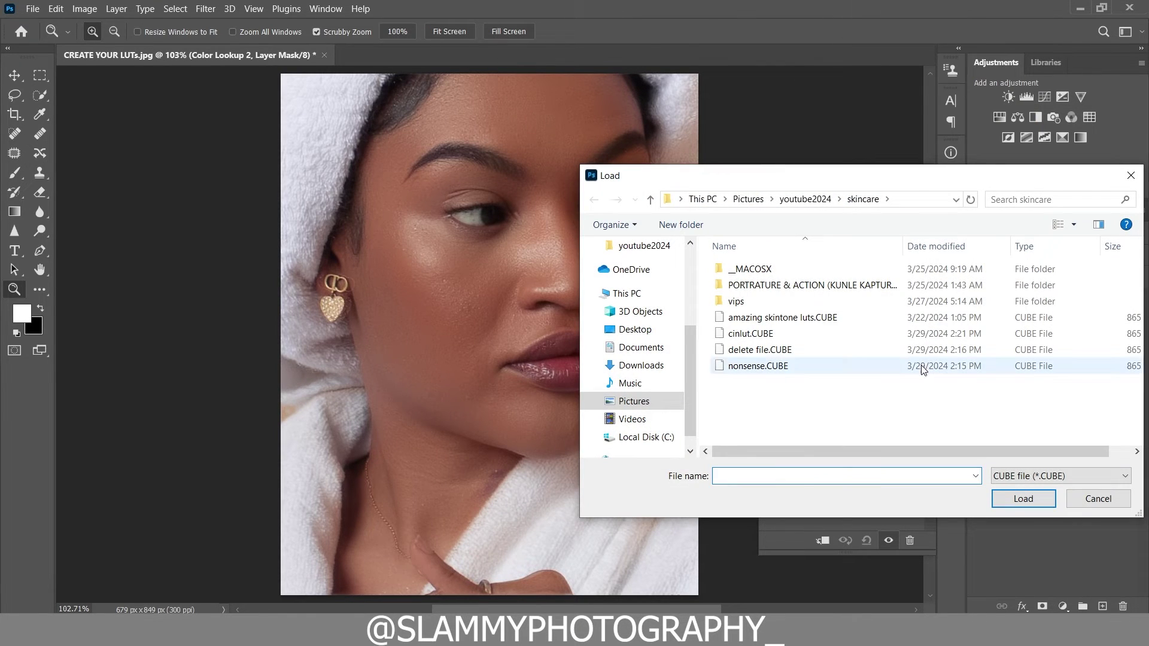
click(835, 318)
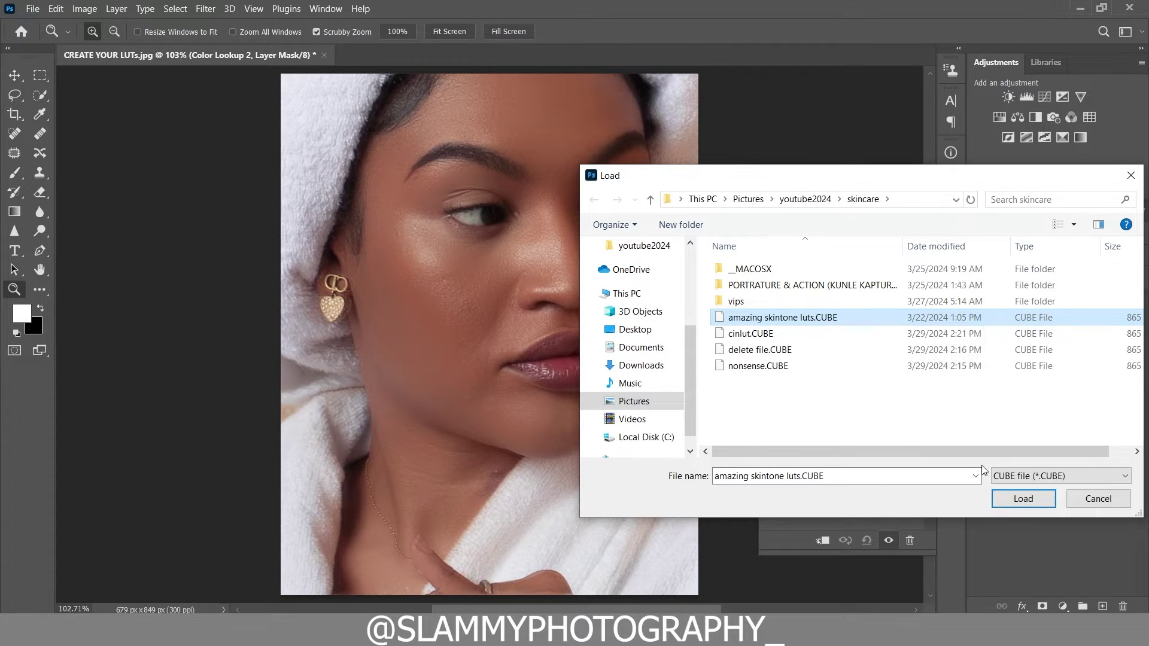
click(1010, 504)
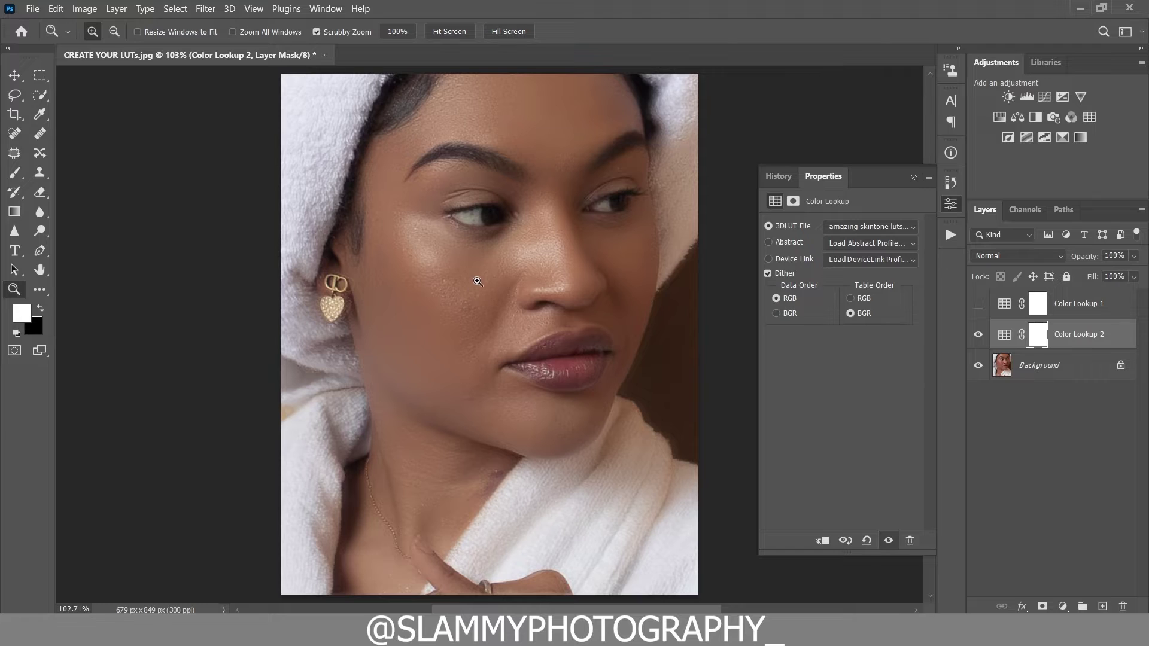
Zoom in on the face, fit the portrait on screen and collapse the floating properties panel
drag(477, 284, 510, 297)
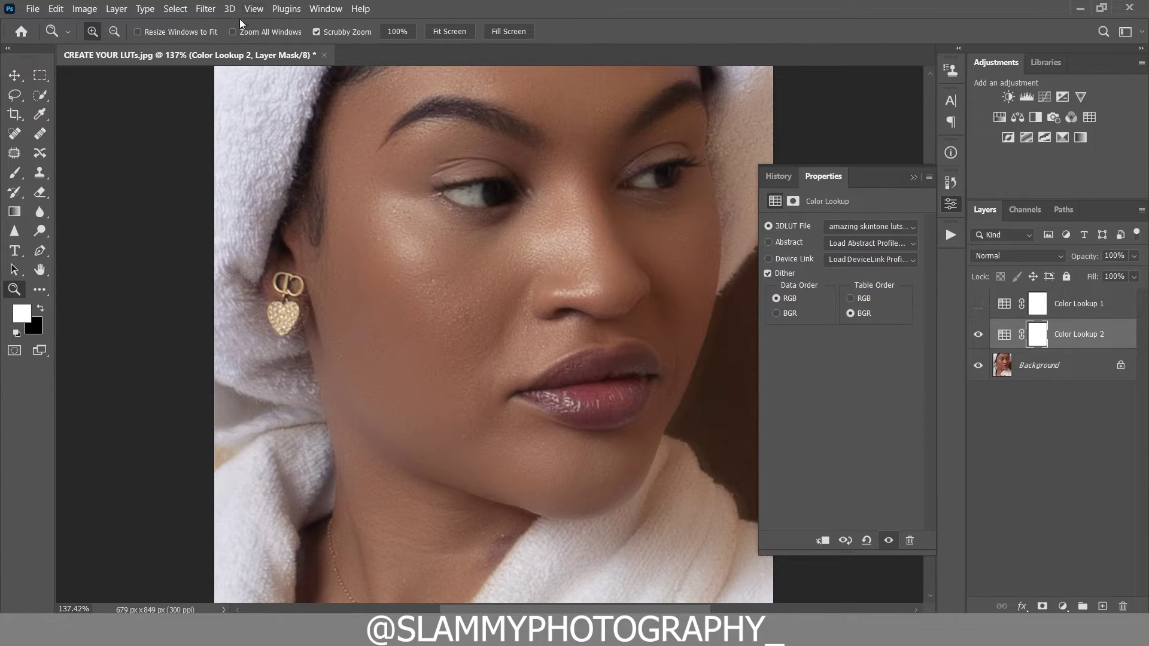
click(254, 8)
click(307, 138)
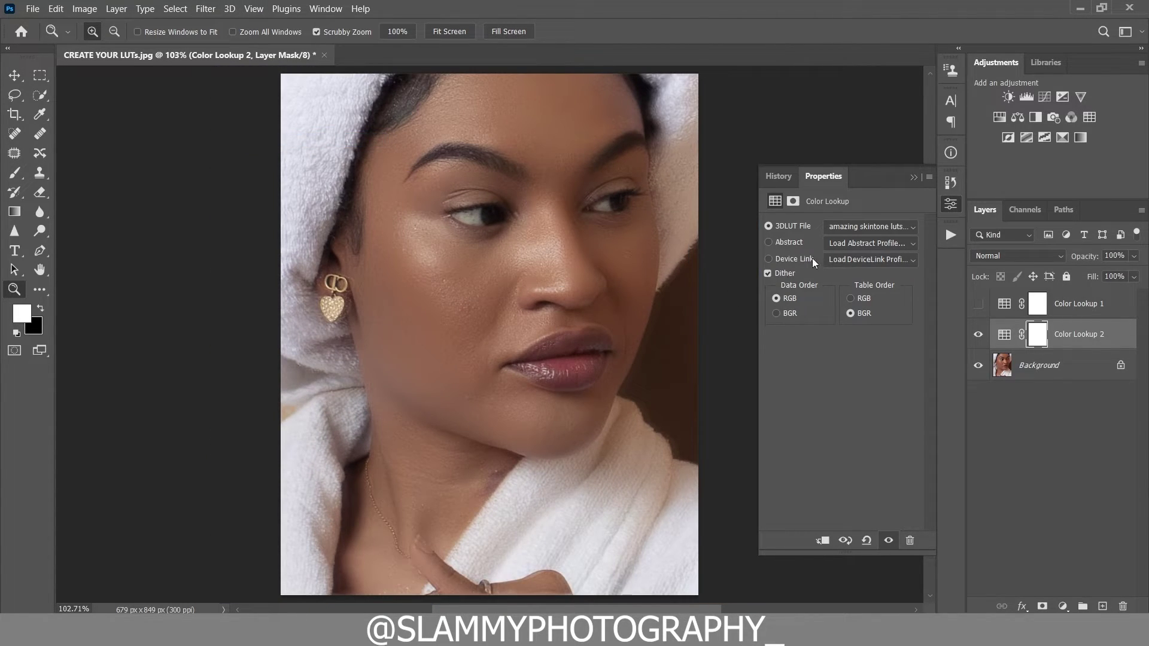
click(915, 178)
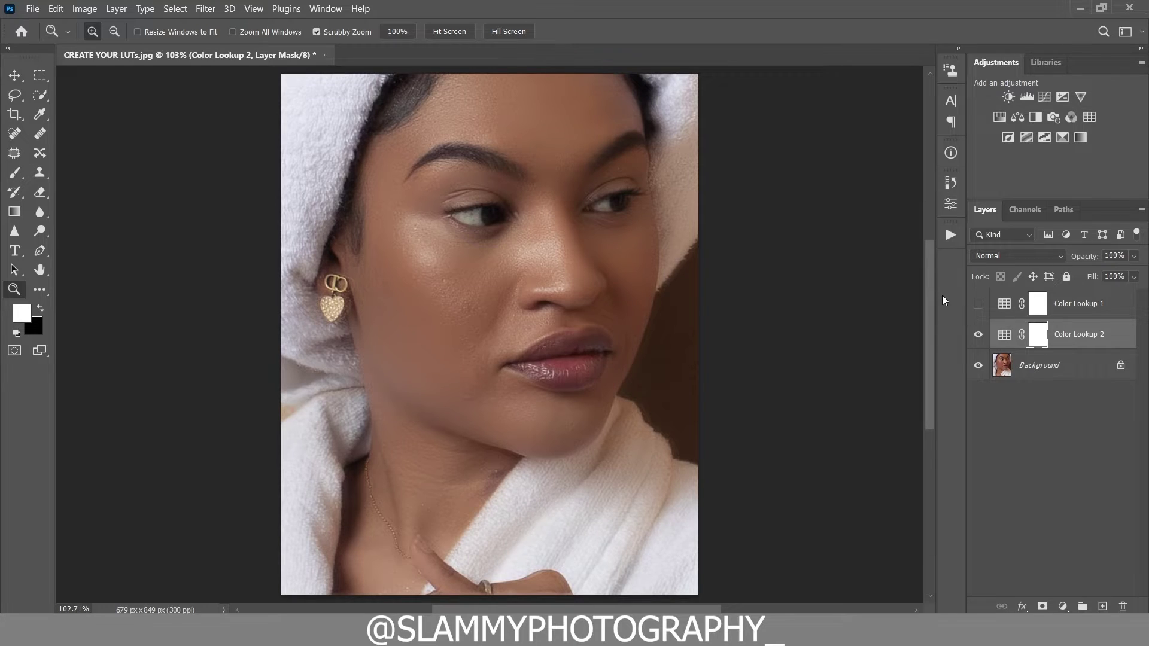
click(1063, 607)
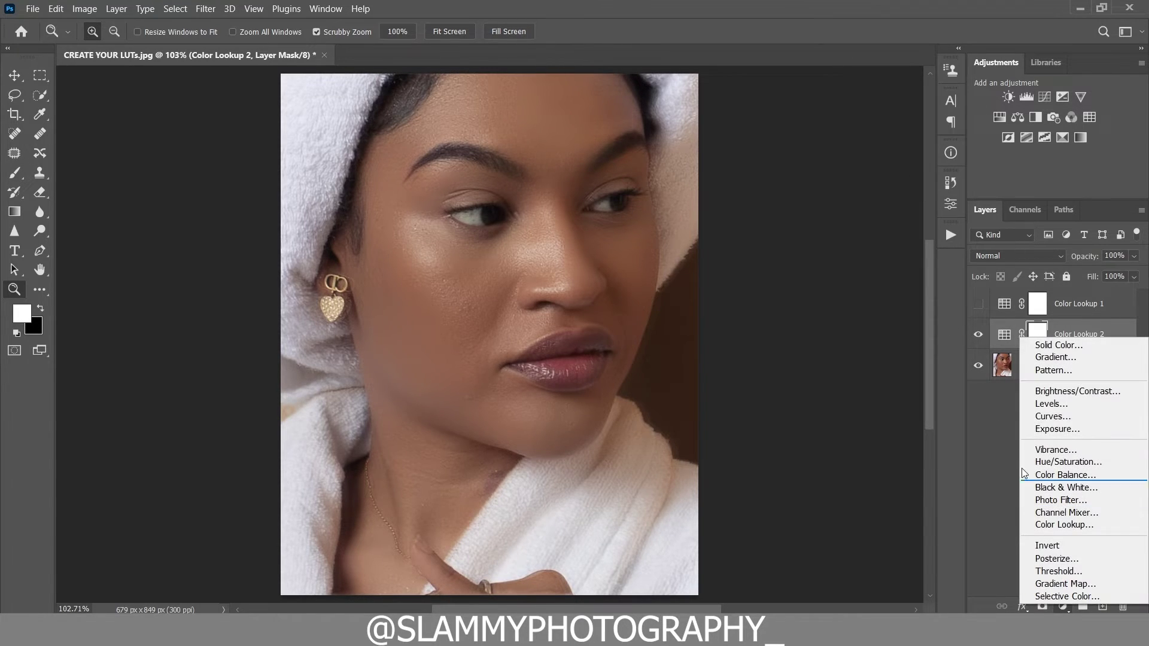
click(948, 506)
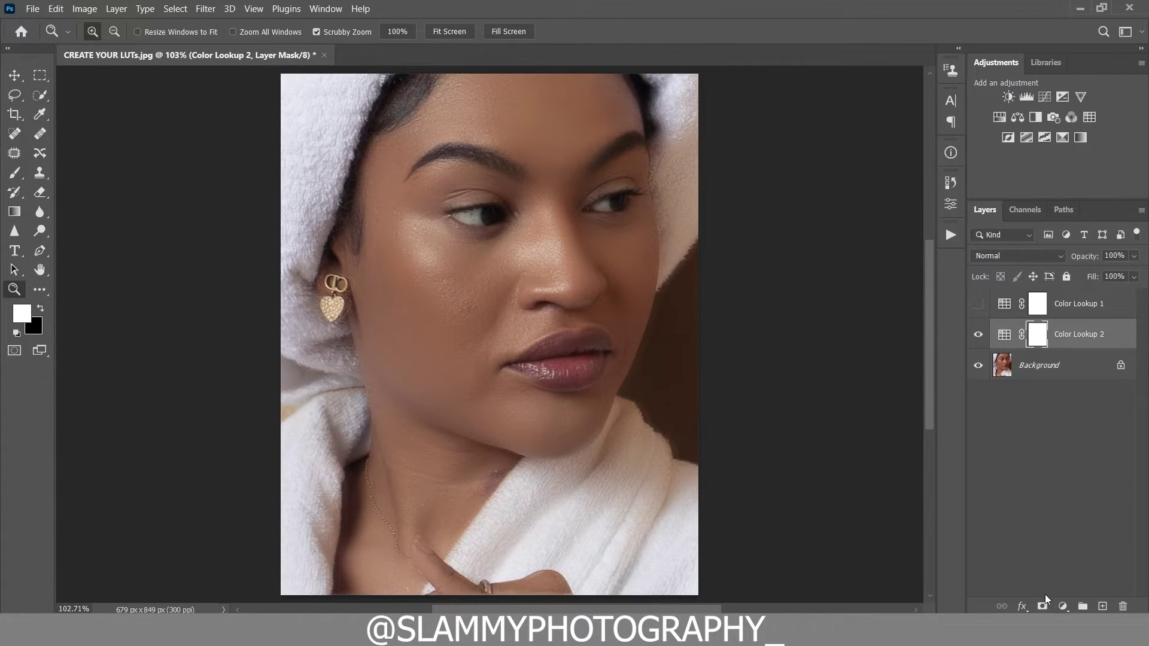
Add a Levels adjustment layer with the white input at 247 and the black input raised
click(1062, 606)
click(1066, 398)
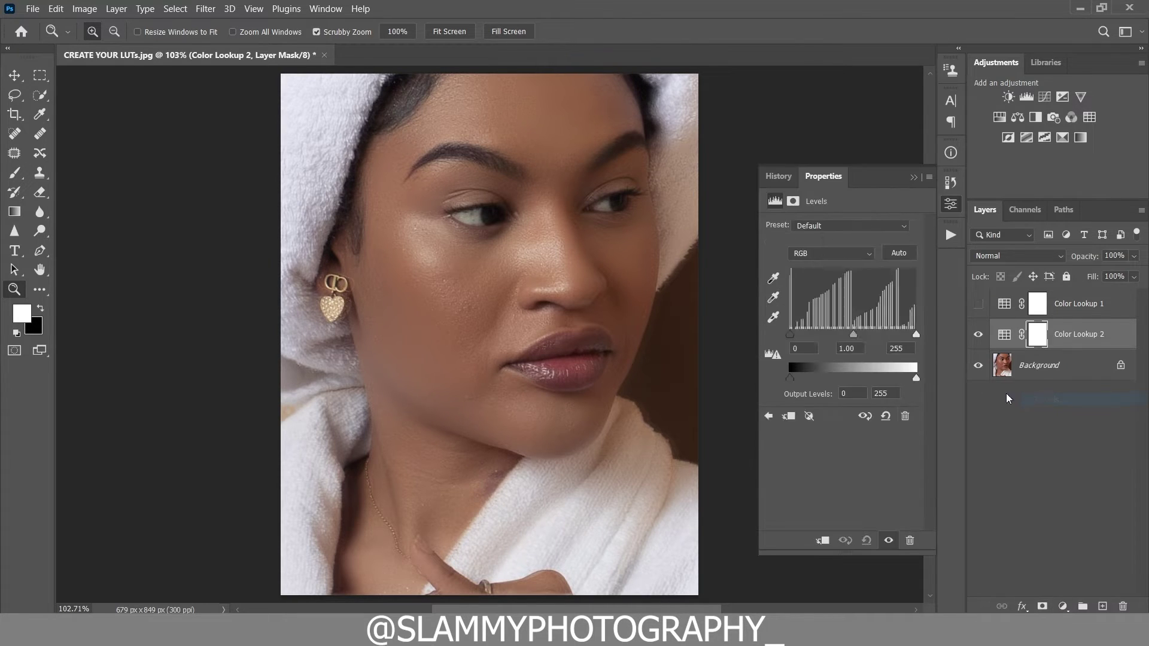
drag(792, 334, 794, 336)
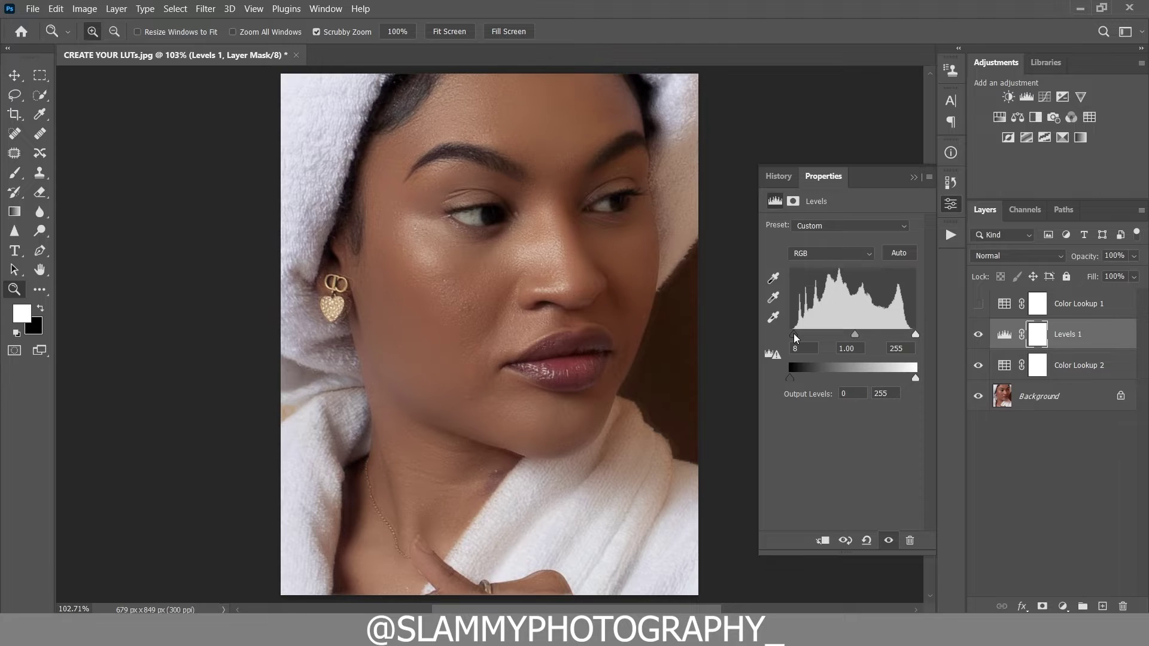
drag(914, 332, 911, 333)
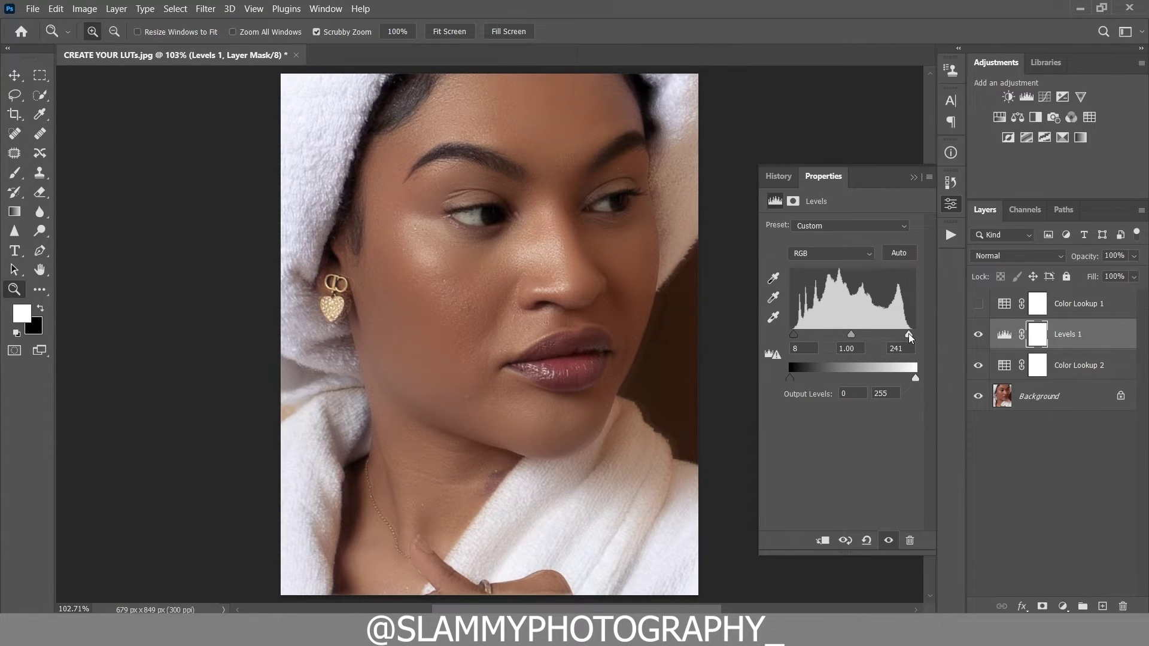
drag(909, 333, 912, 334)
drag(794, 334, 797, 338)
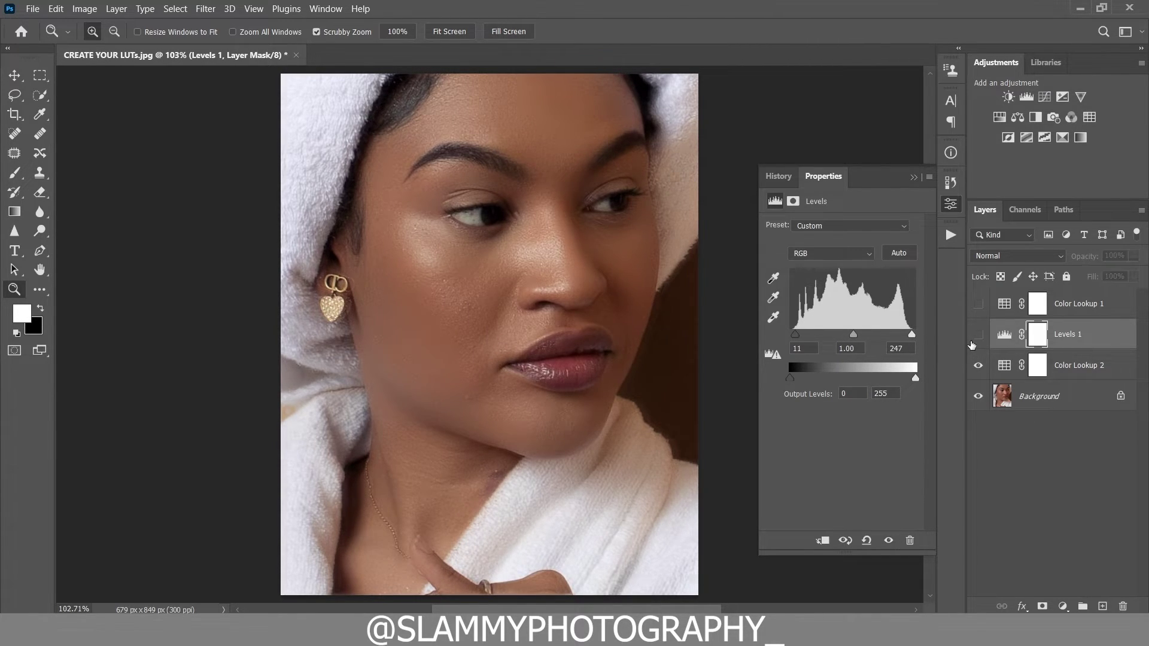
Ease the black input back to 6, comparing Levels 1 and Color Lookup 2 on and off
click(978, 335)
click(978, 335)
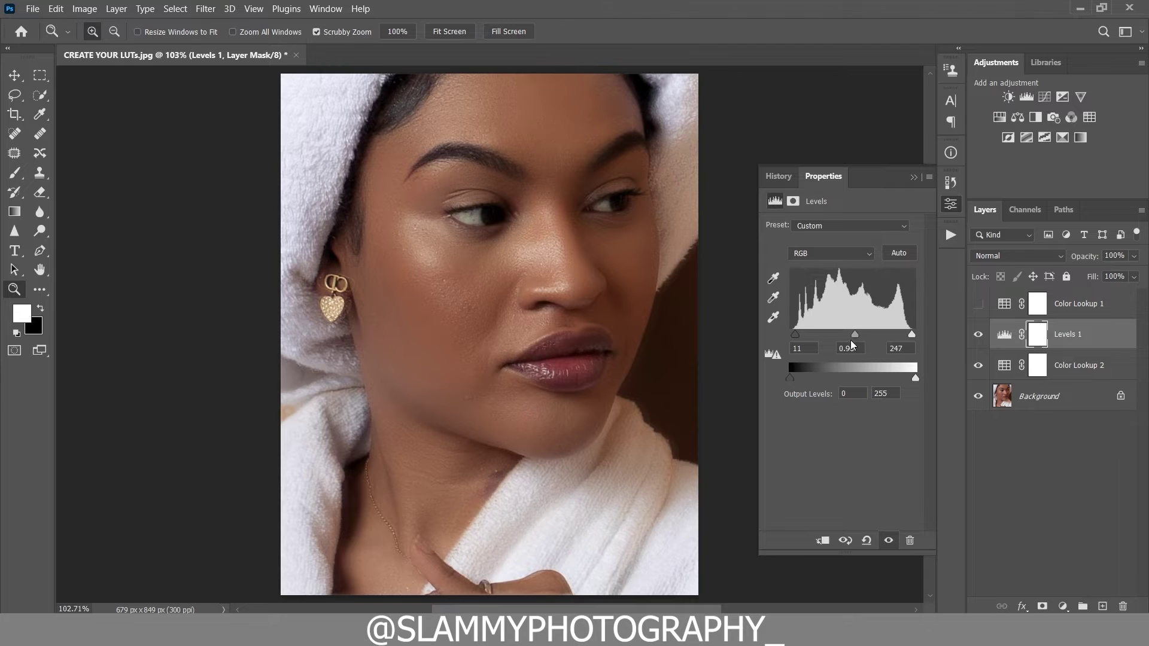
drag(796, 334, 794, 334)
click(977, 335)
click(977, 335)
click(979, 367)
click(978, 366)
click(554, 270)
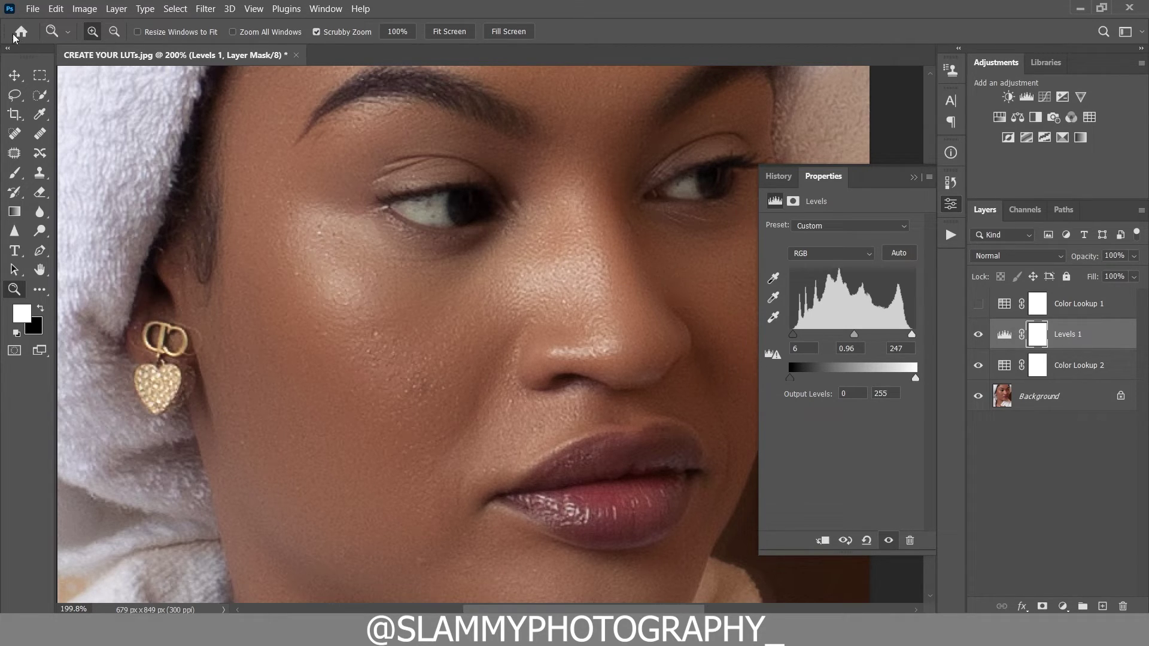
click(33, 9)
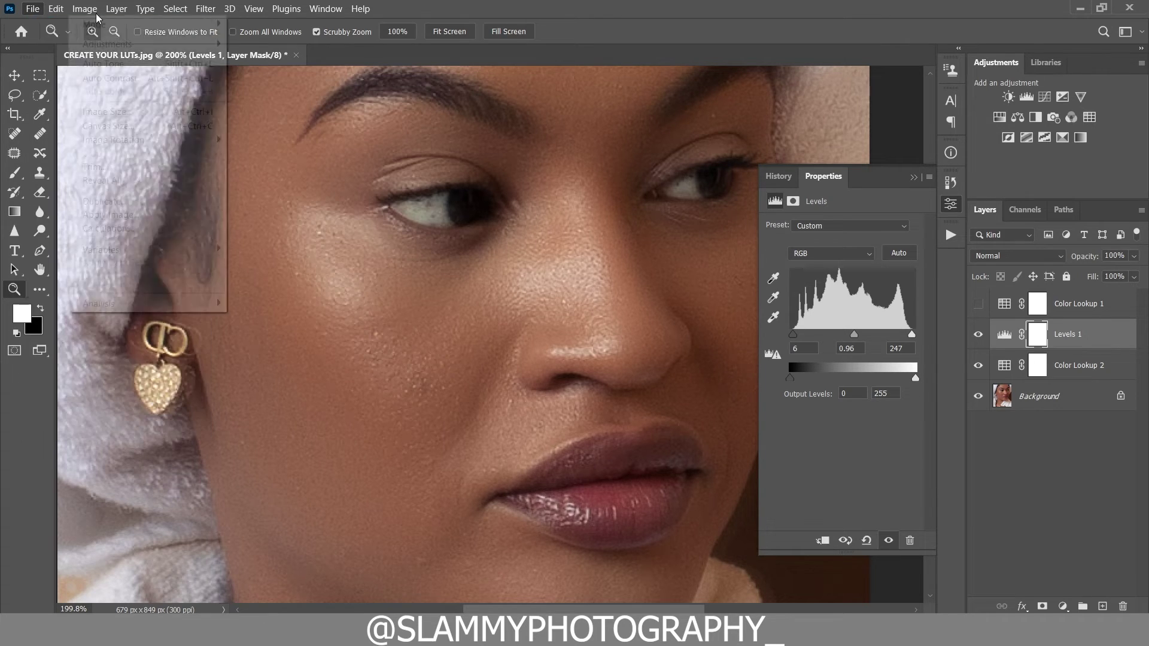
mouse_move(56, 9)
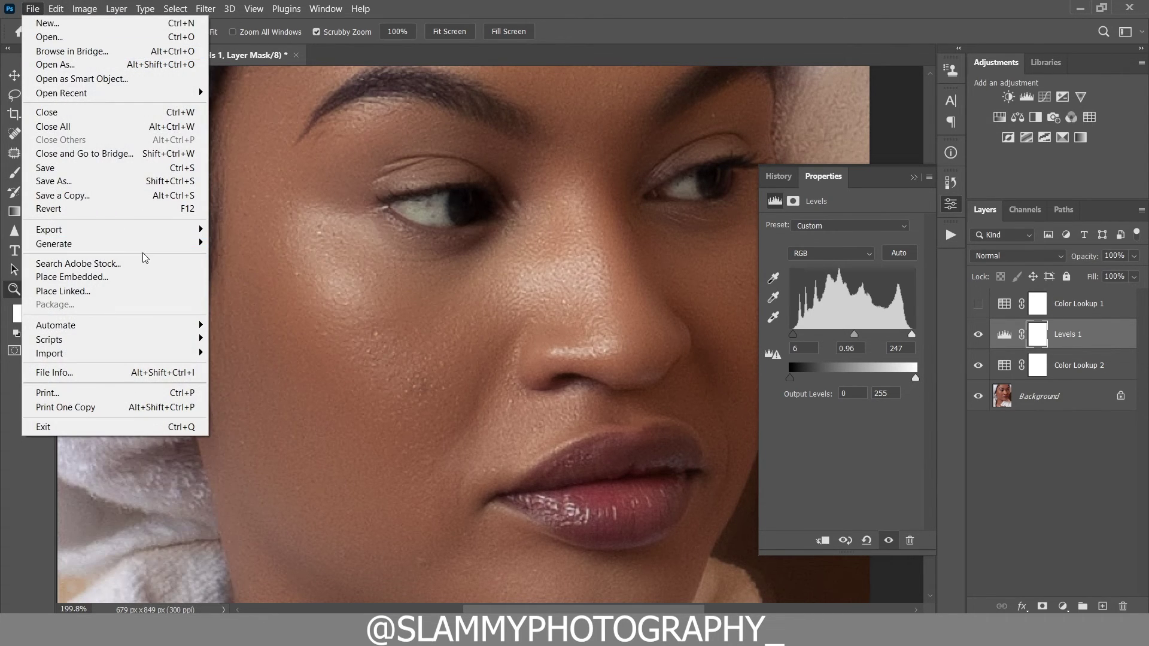
mouse_move(153, 228)
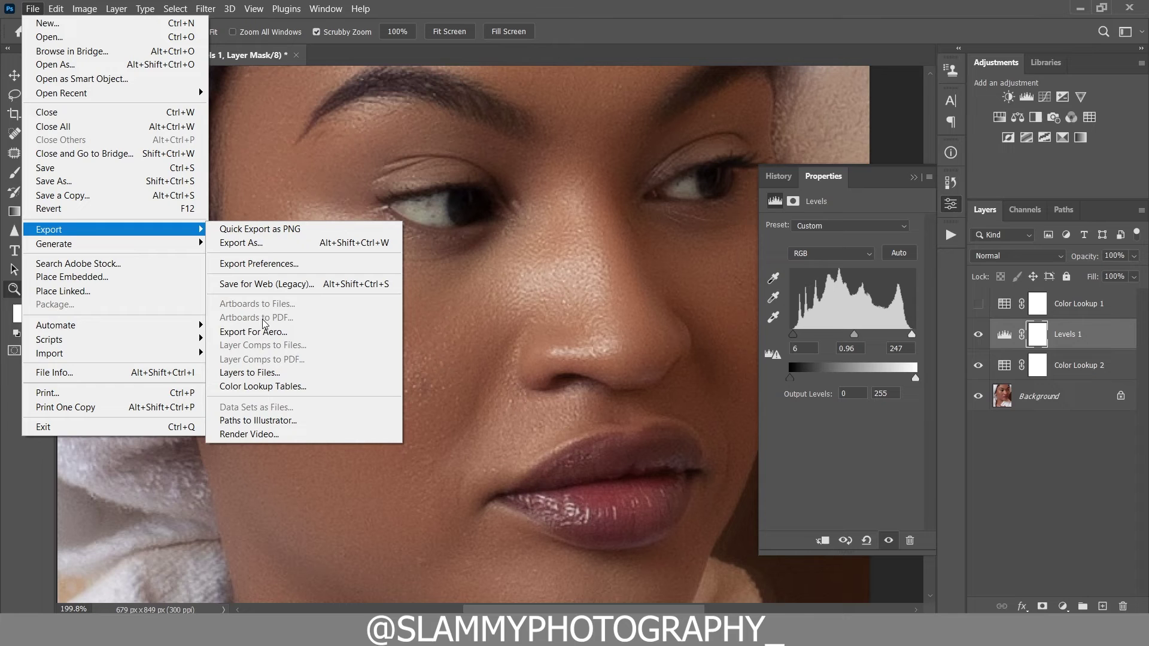
click(266, 387)
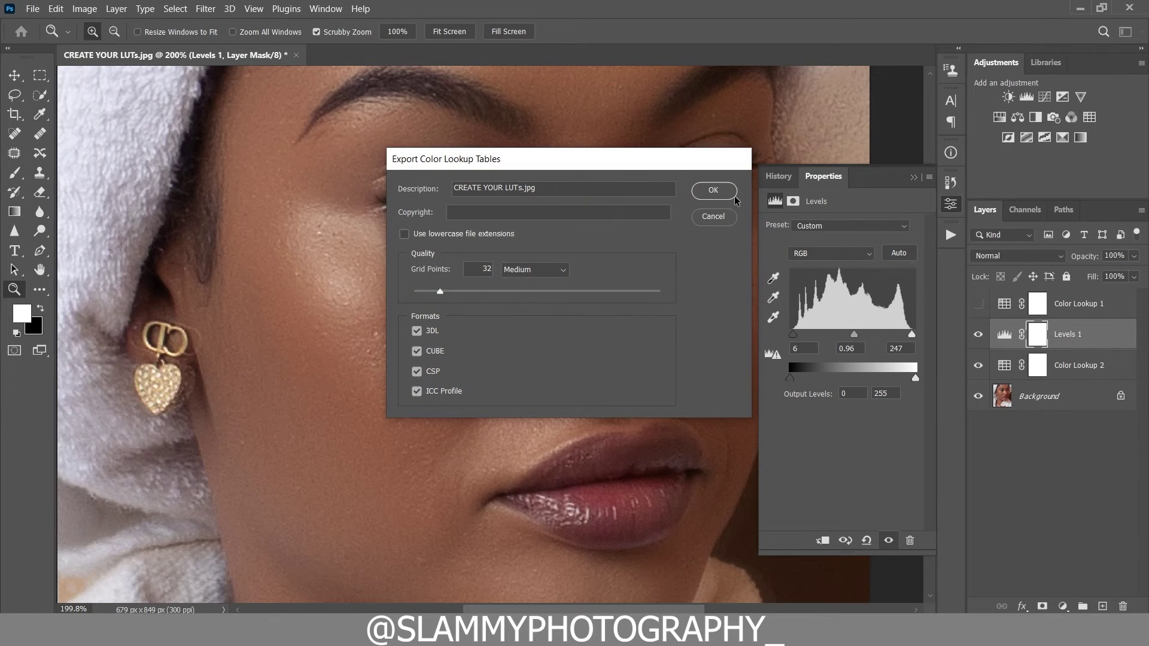
click(711, 192)
click(522, 335)
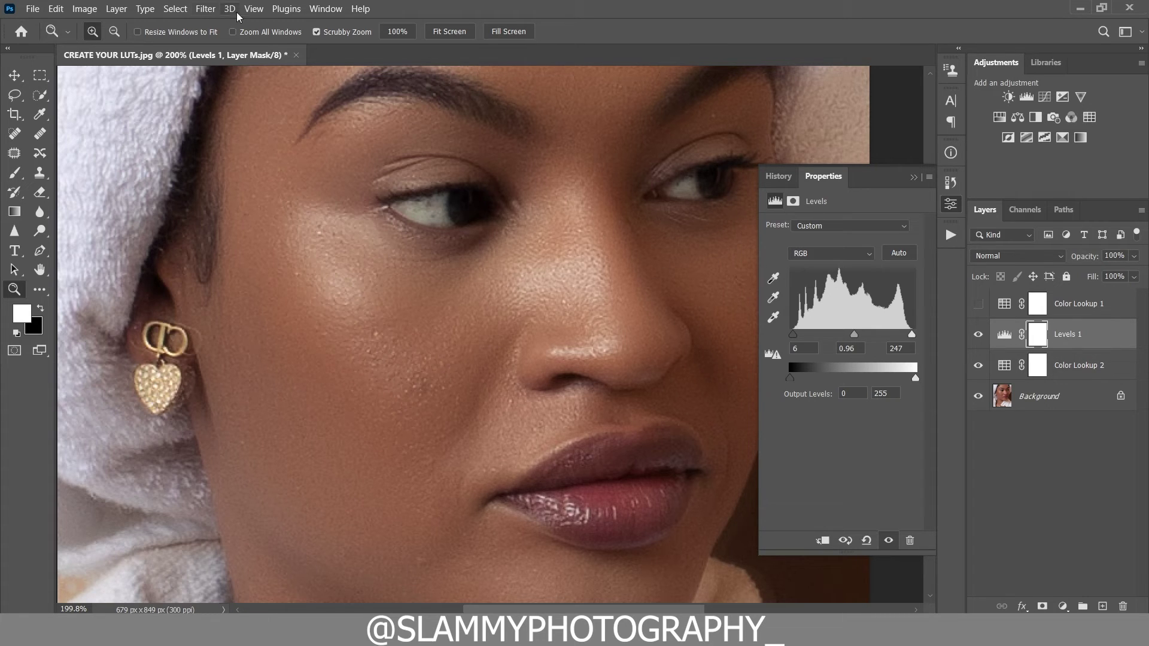
click(254, 9)
Fit the portrait on screen, then zoom in to 260% on the left cheek
click(299, 137)
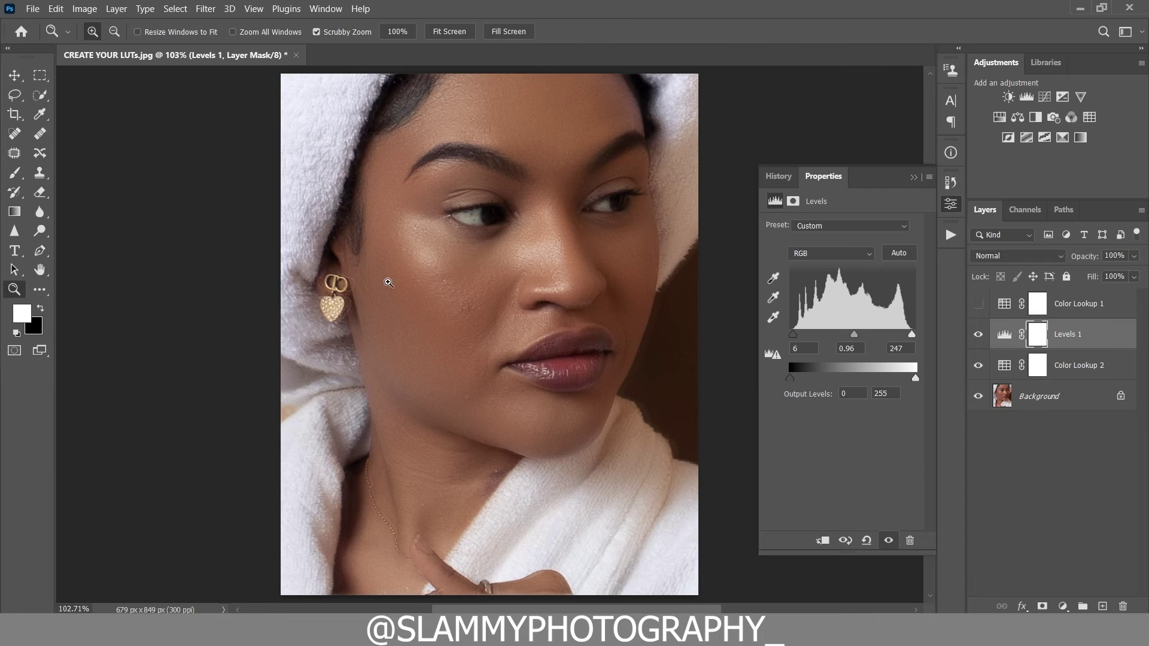
drag(450, 286, 505, 322)
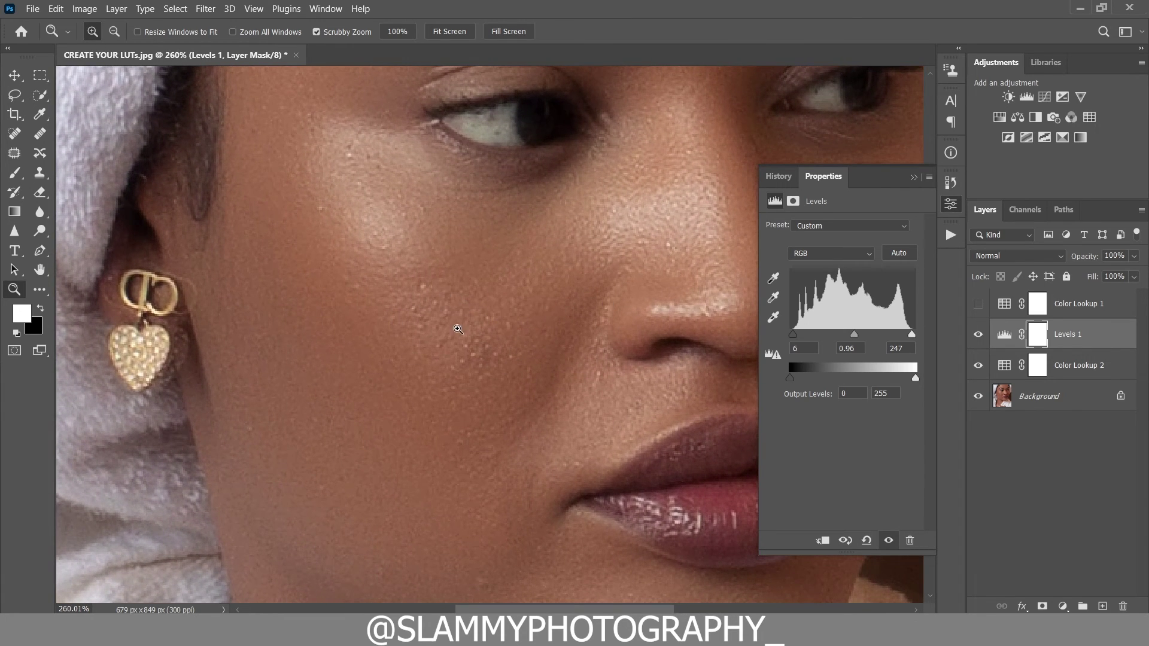
Bring up the Actions panel and scroll through the recorded action sets
click(952, 184)
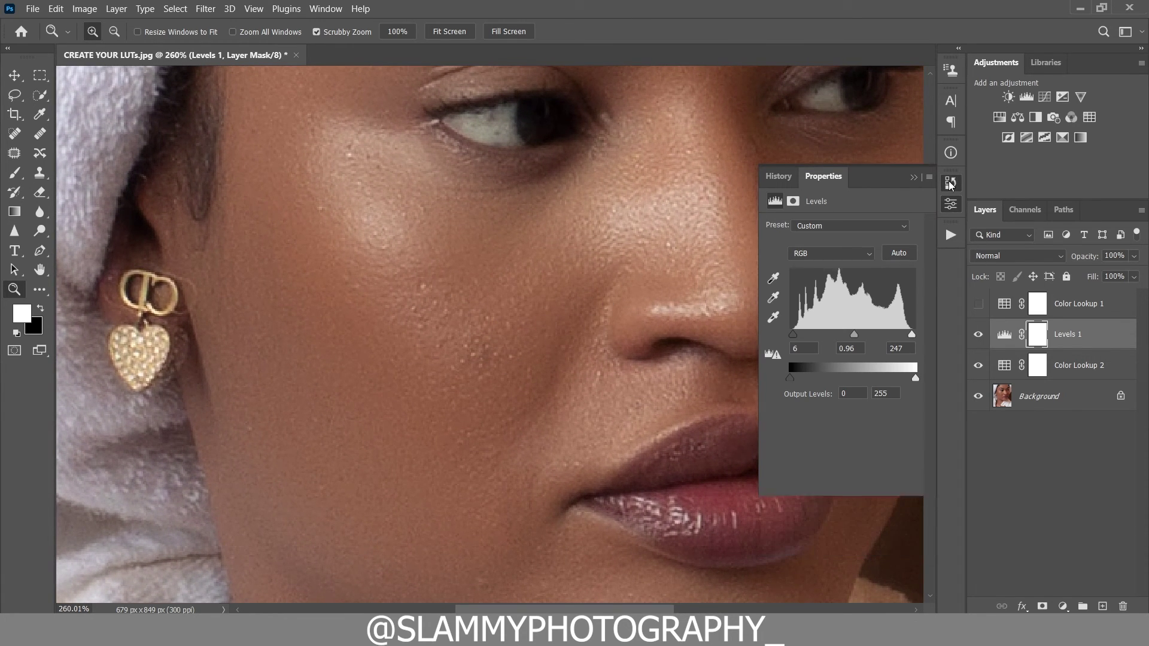
click(950, 235)
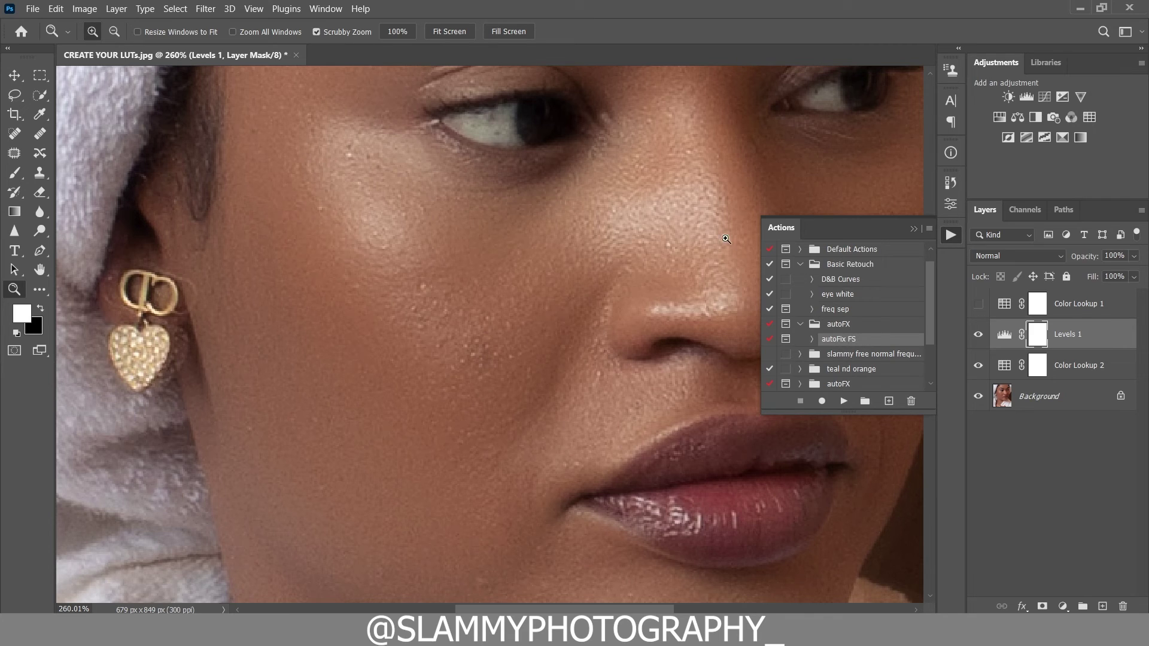
scroll(677, 323, up, 6)
scroll(662, 339, up, 4)
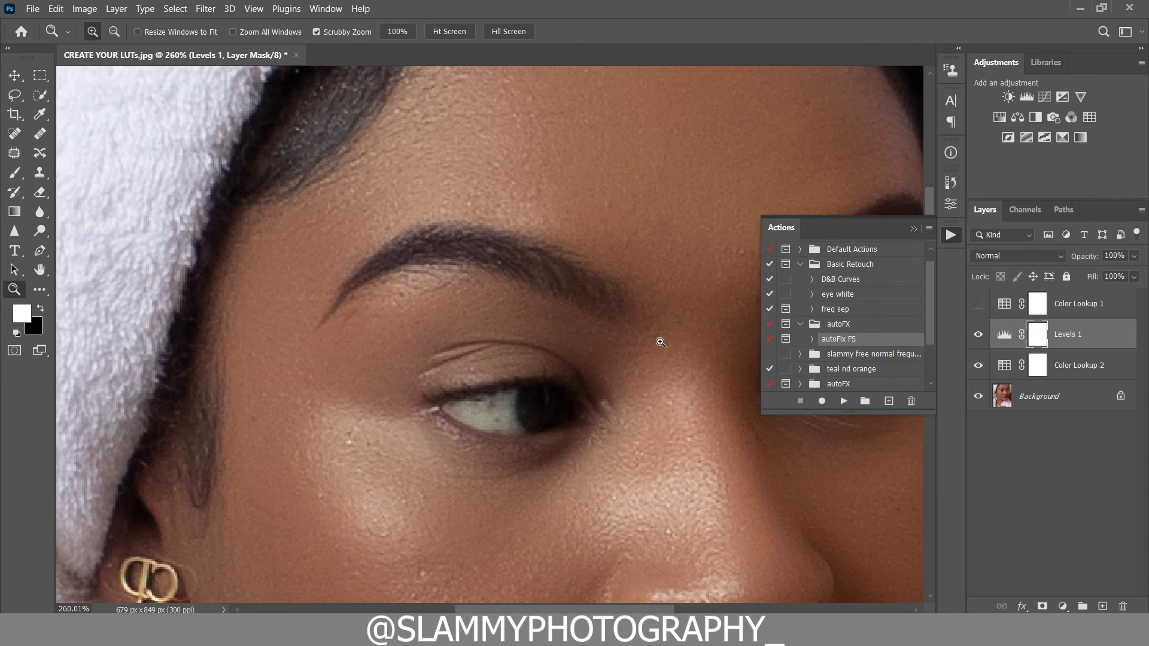
scroll(665, 323, down, 4)
scroll(665, 321, down, 4)
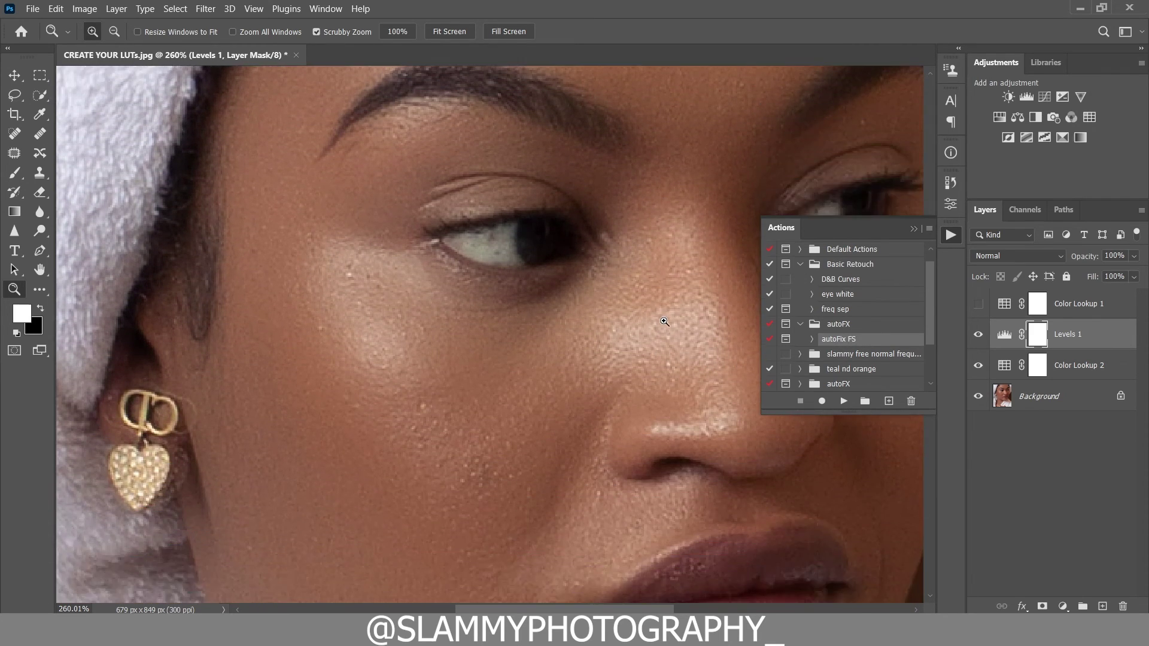
Compare the original snapshot in History with the latest Layer Visibility state, then return to Actions
click(953, 188)
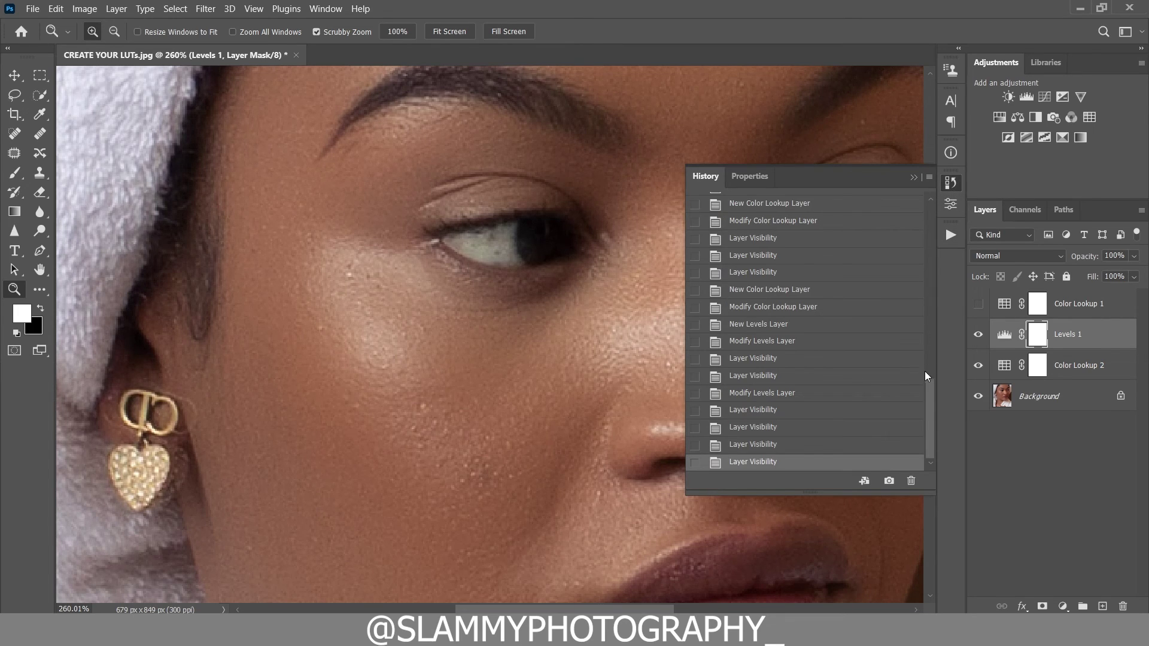
scroll(864, 226, up, 10)
click(860, 206)
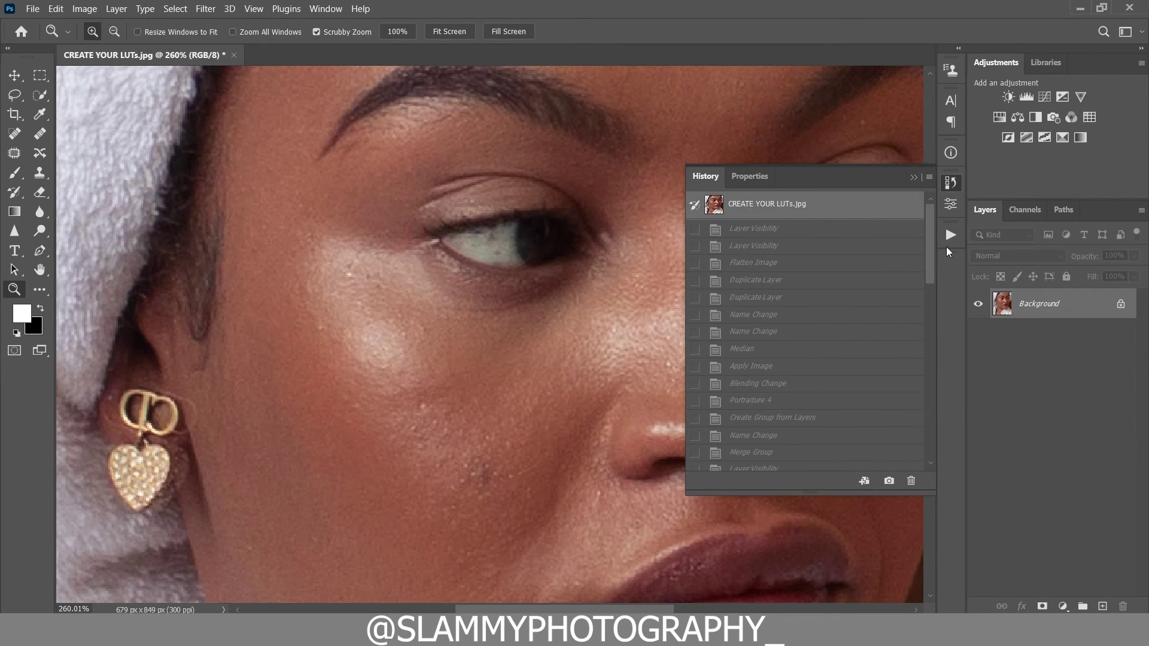
drag(930, 252, 926, 429)
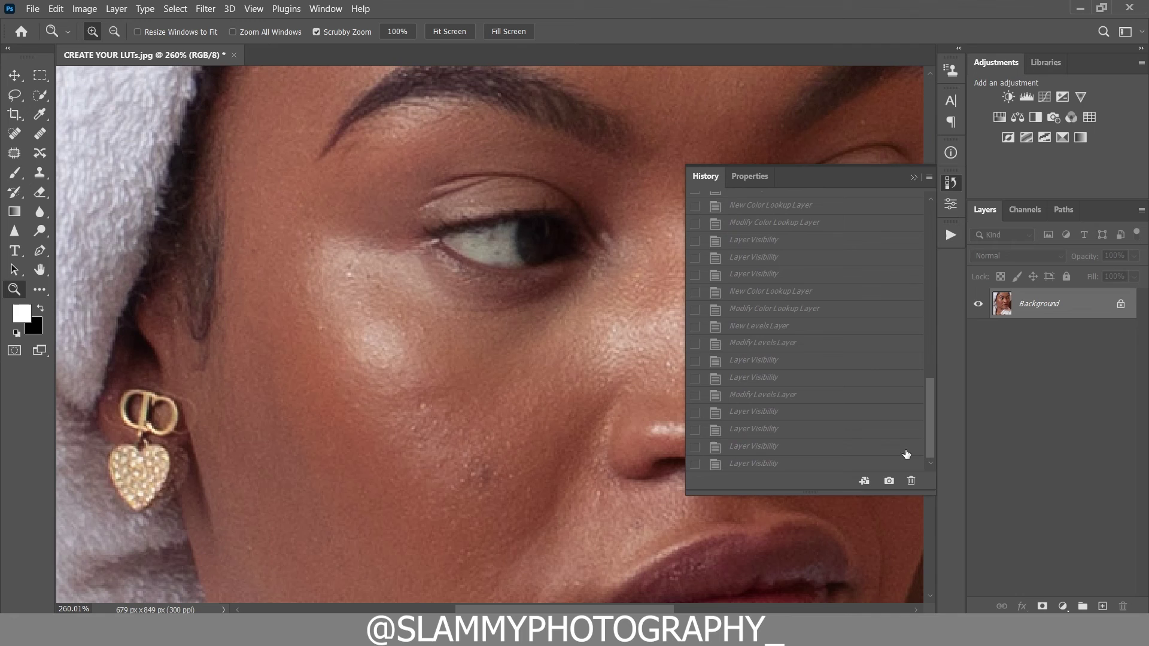
click(846, 463)
click(914, 179)
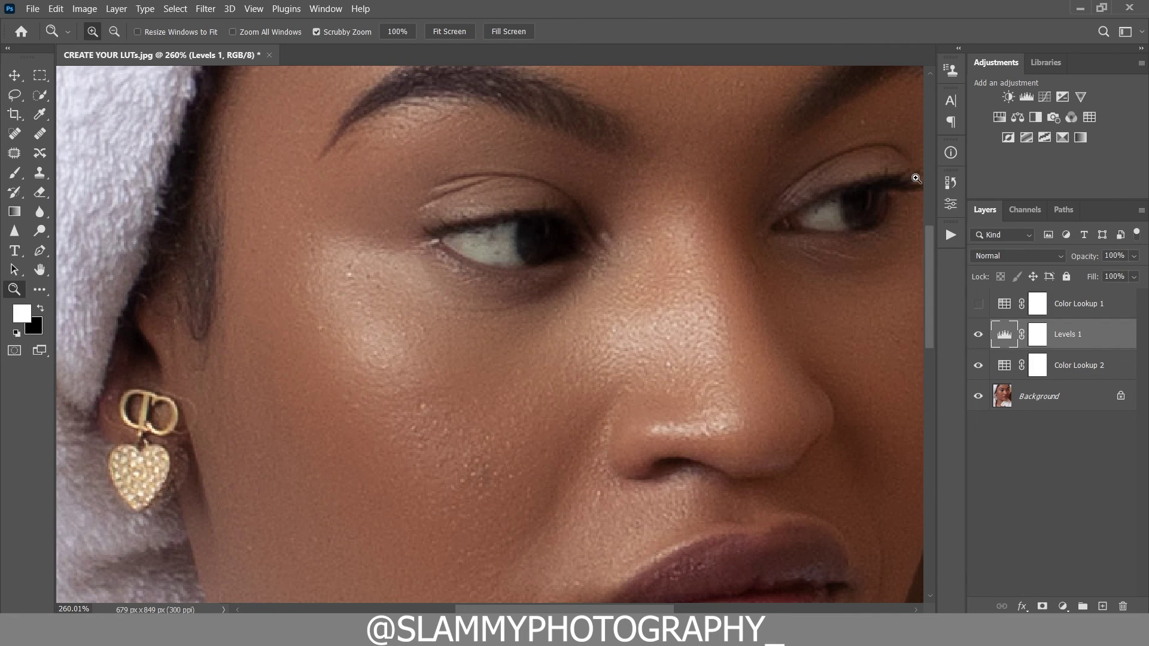
click(950, 234)
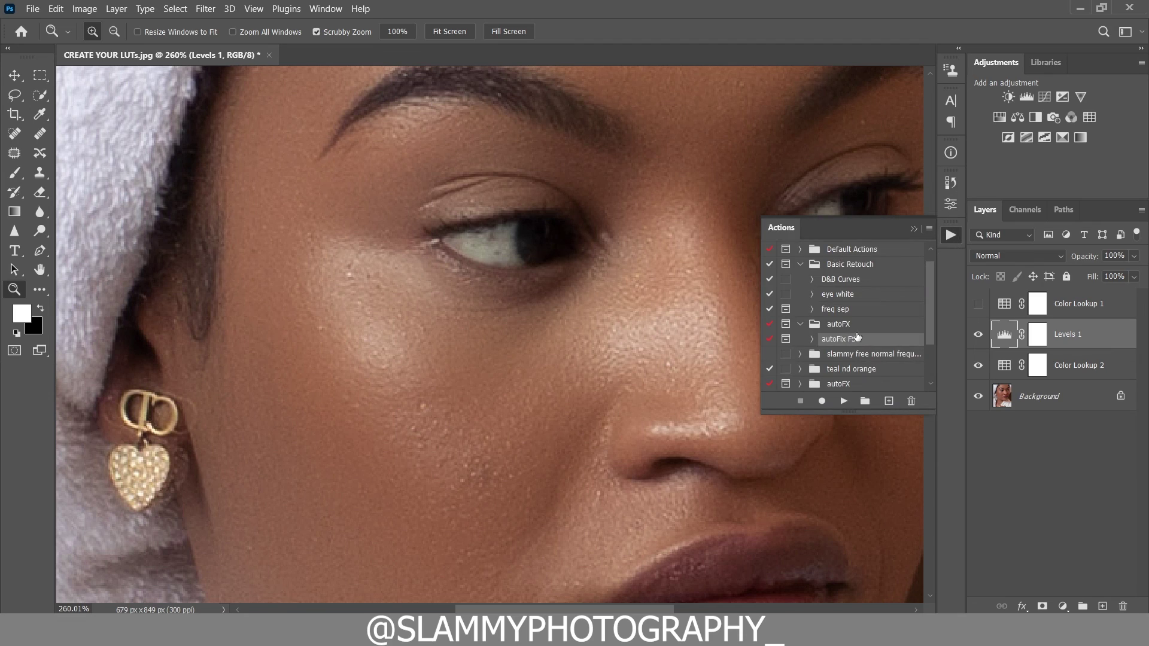